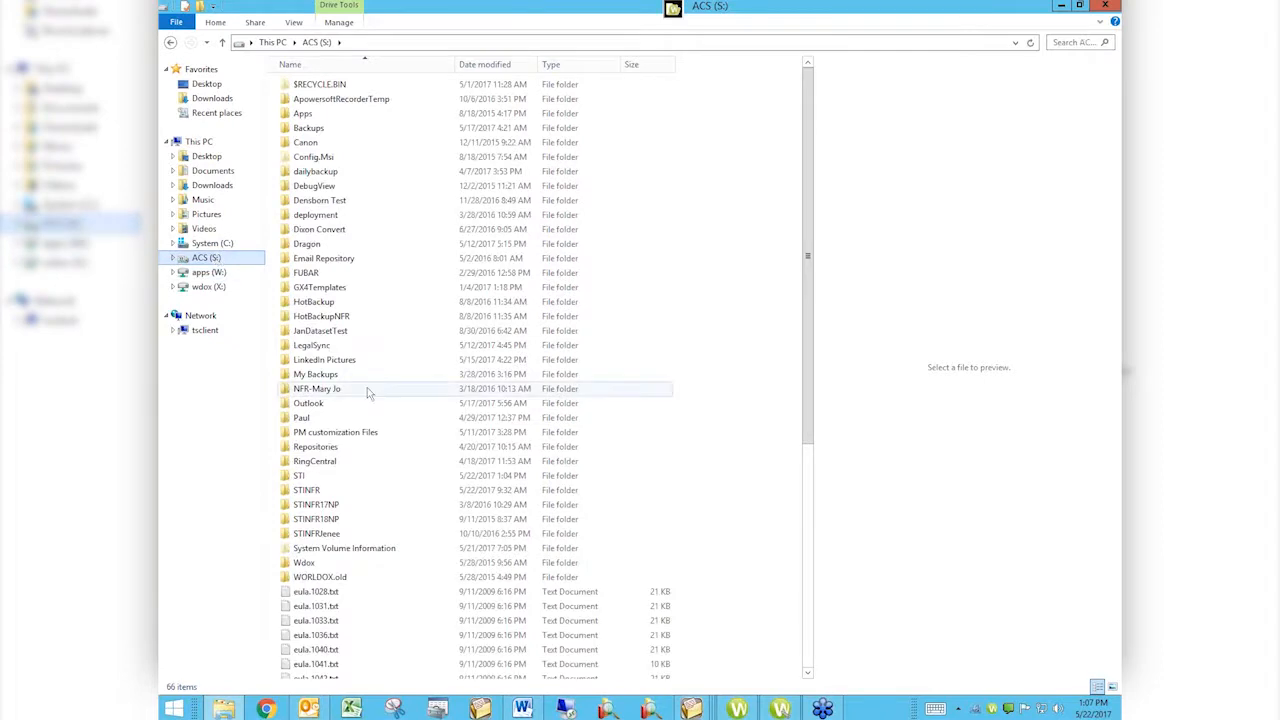
Open the STINFR folder on the ACS (S:) drive and run gls.exe.
double_click(307, 490)
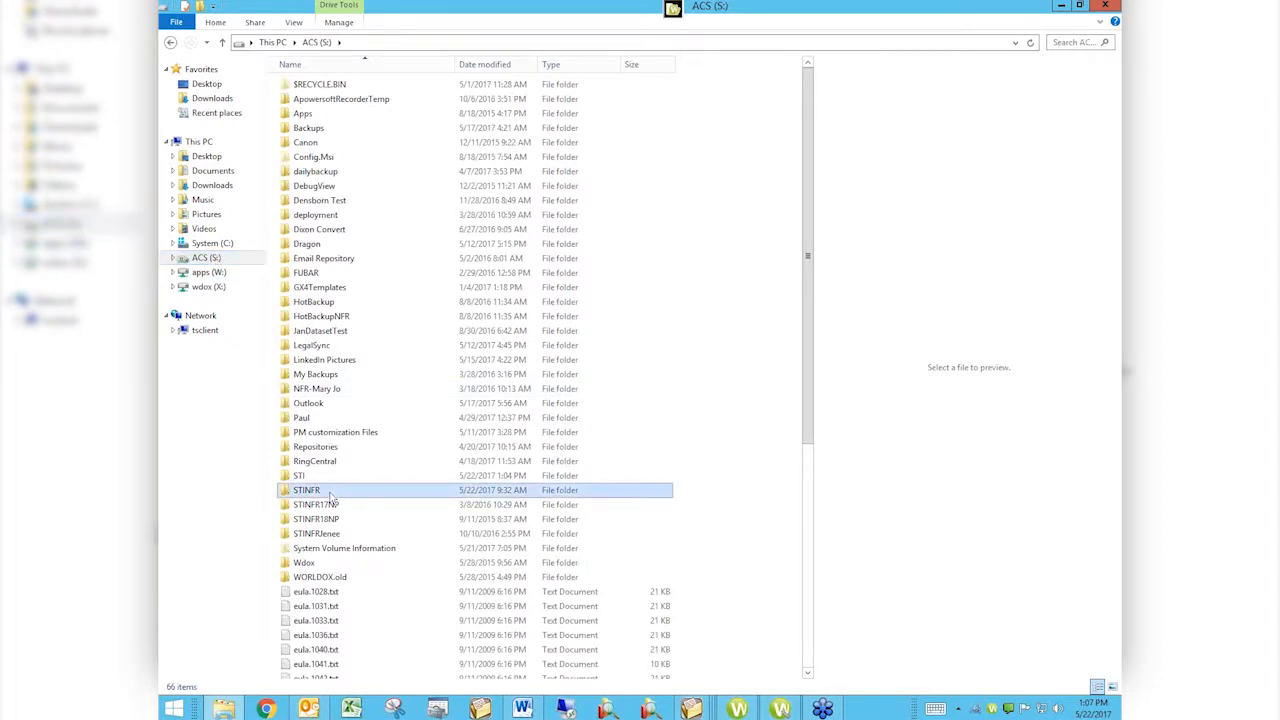
click(323, 642)
text(gl)
key(Down)
key(Down)
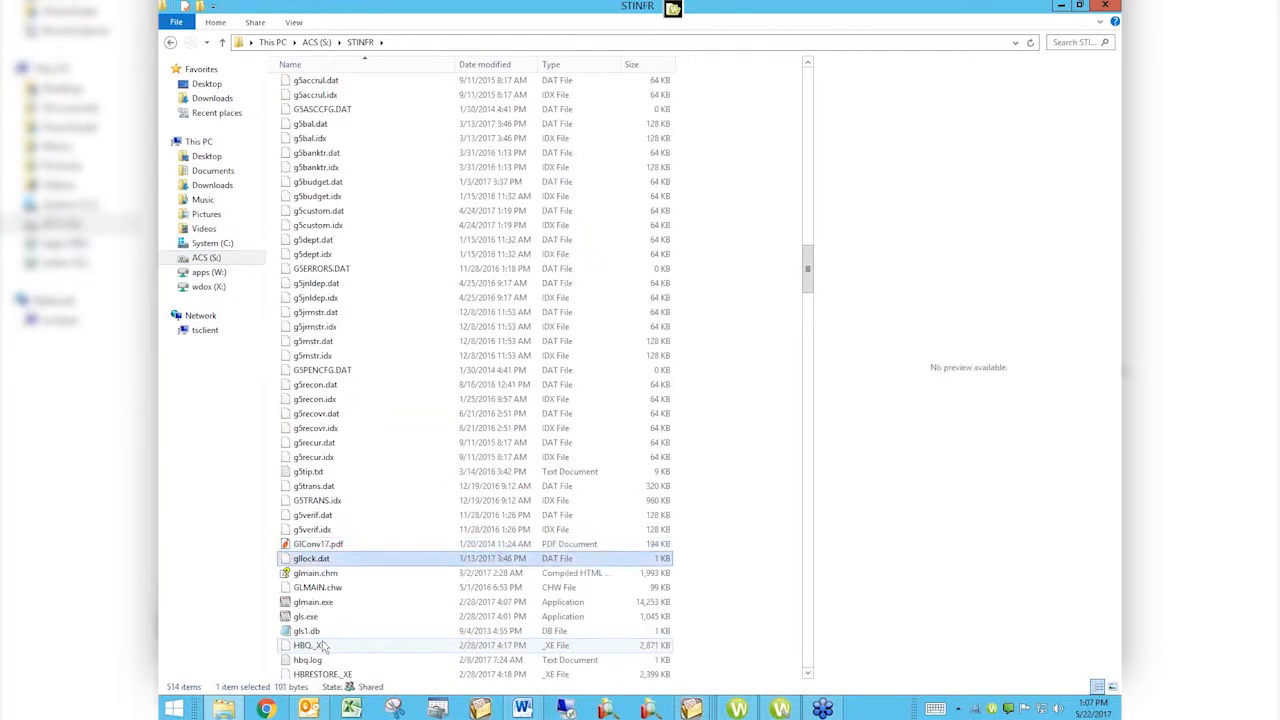
key(Down)
key(Down)
key(Down)
key(Down)
key(Up)
key(Return)
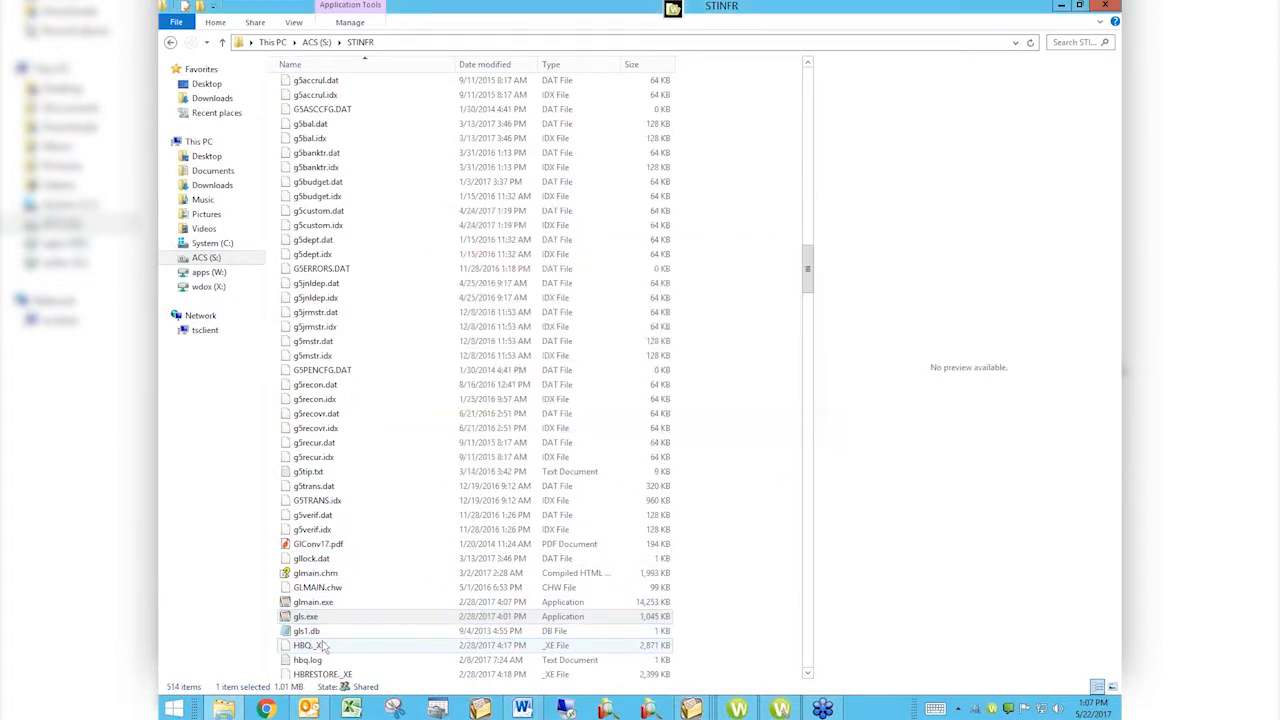
Log on to GLS with the user ID and acknowledge the sample data notice.
text(RON)
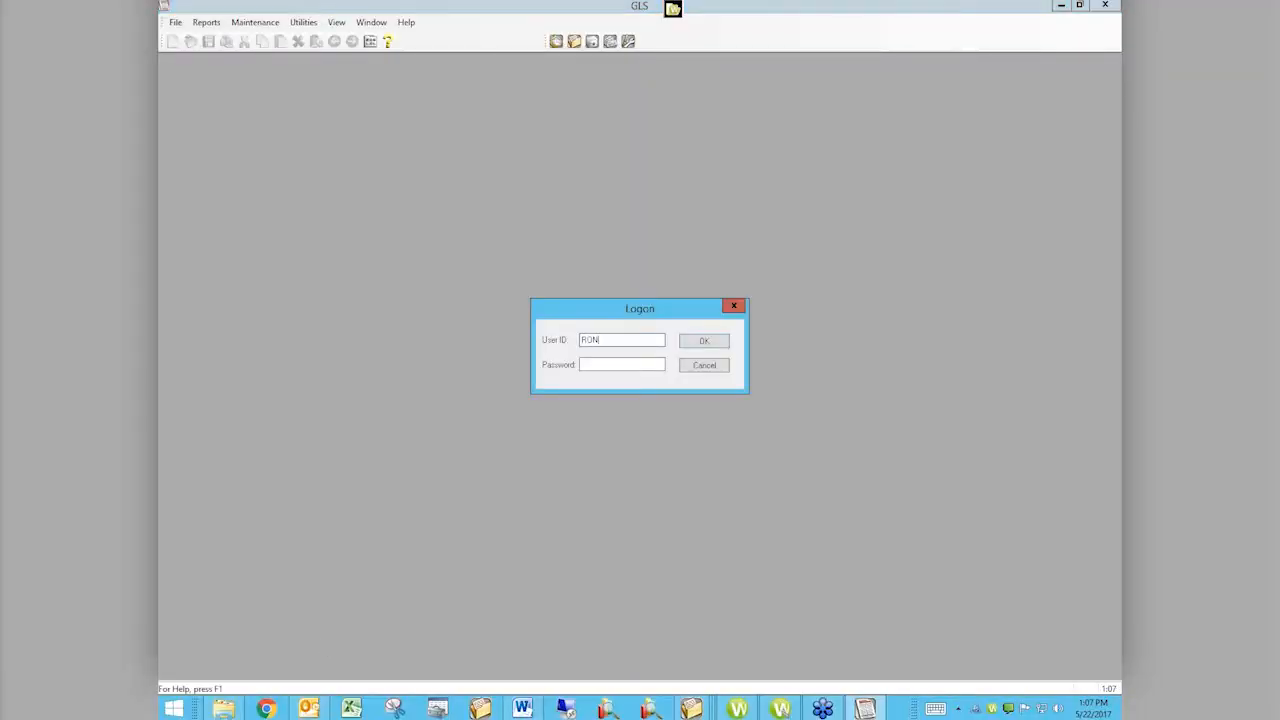
key(Return)
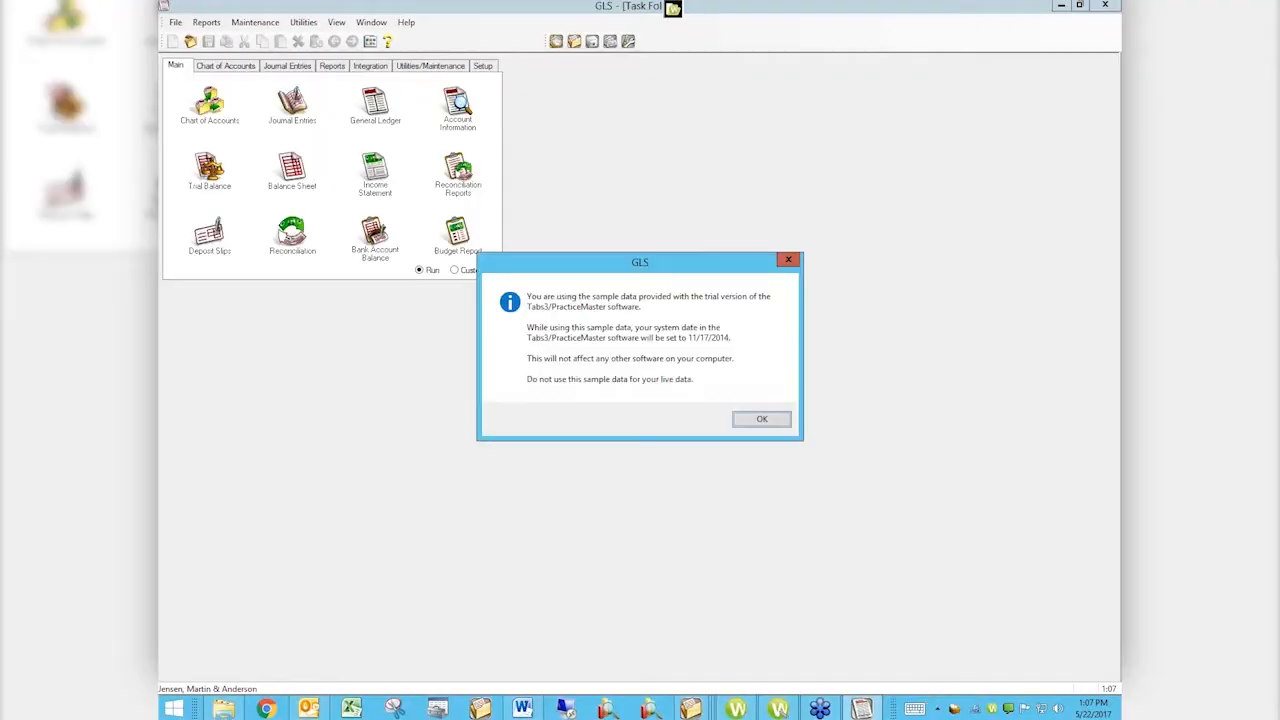
click(753, 420)
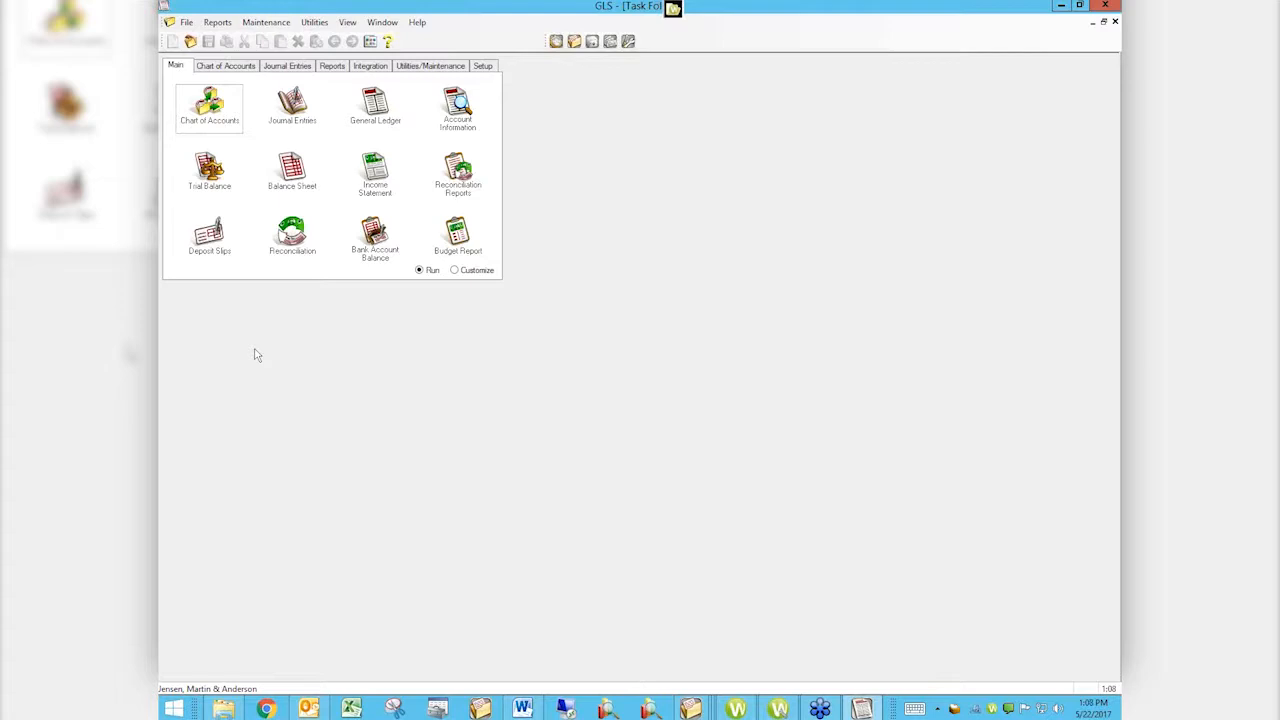
Open the Chart of Accounts and start a new account from Fee Income - JPP with the next available sub-account number, 4100.11.
click(205, 110)
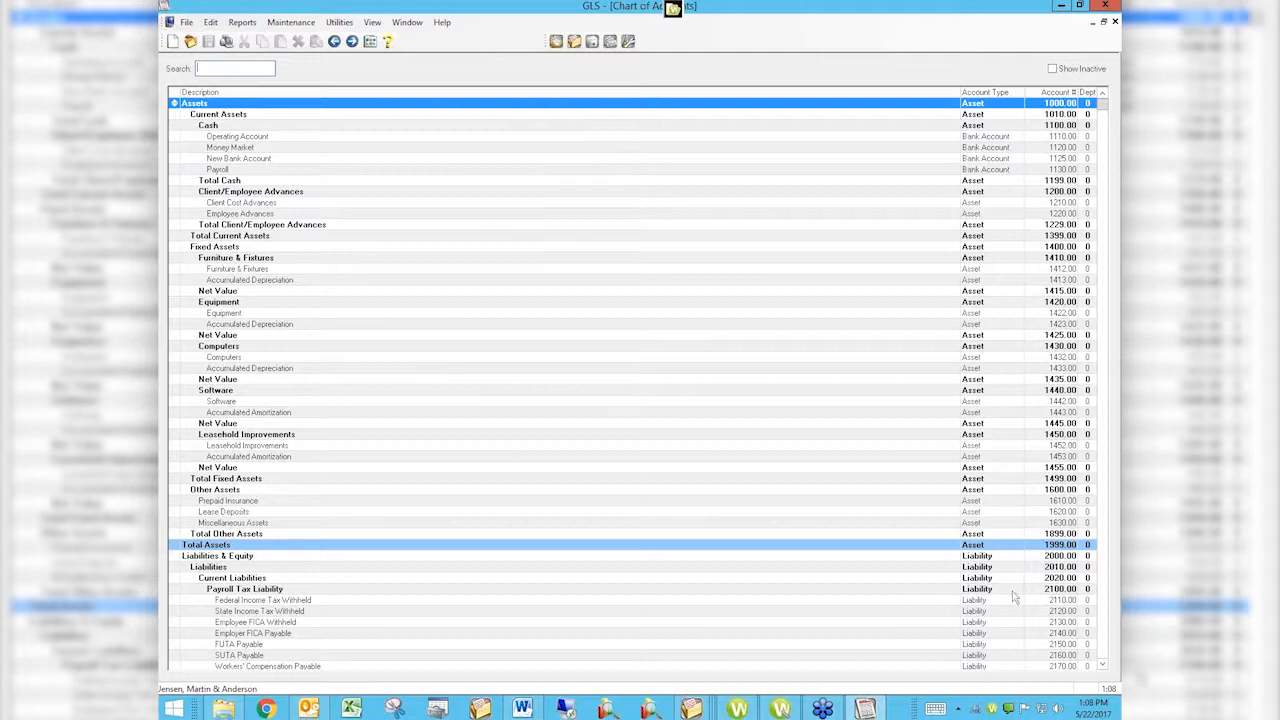
click(1106, 645)
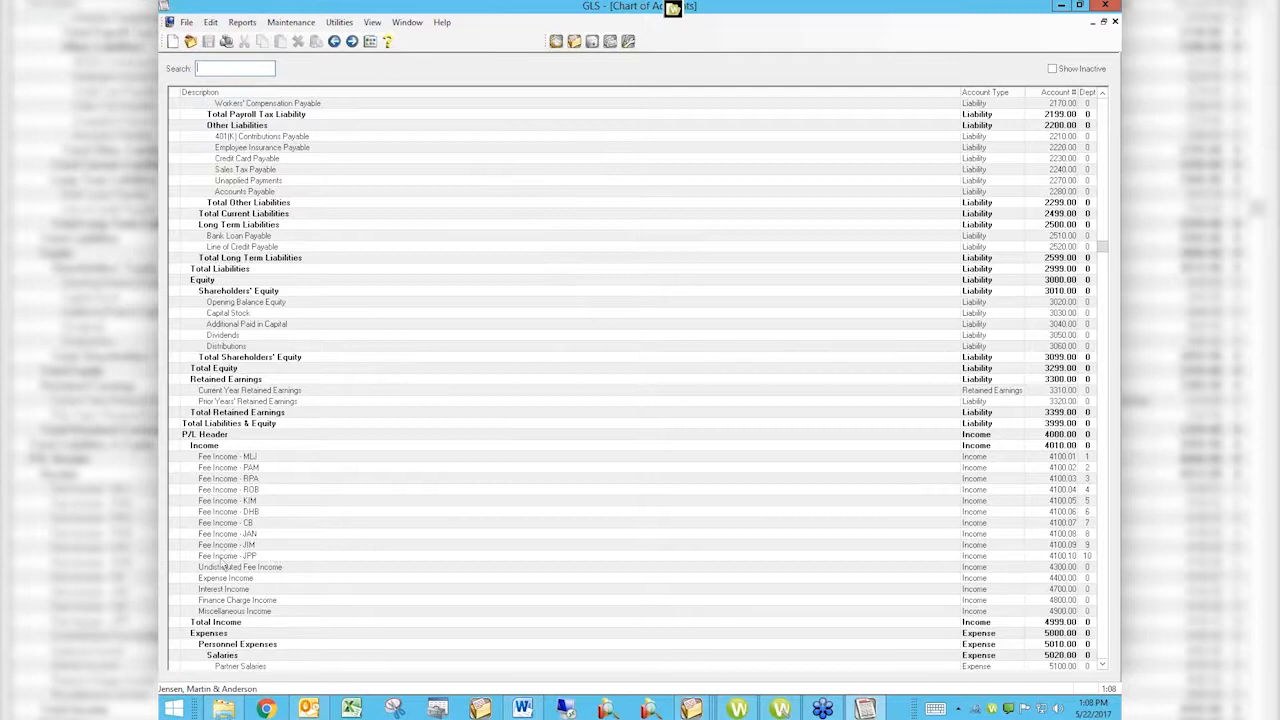
click(223, 557)
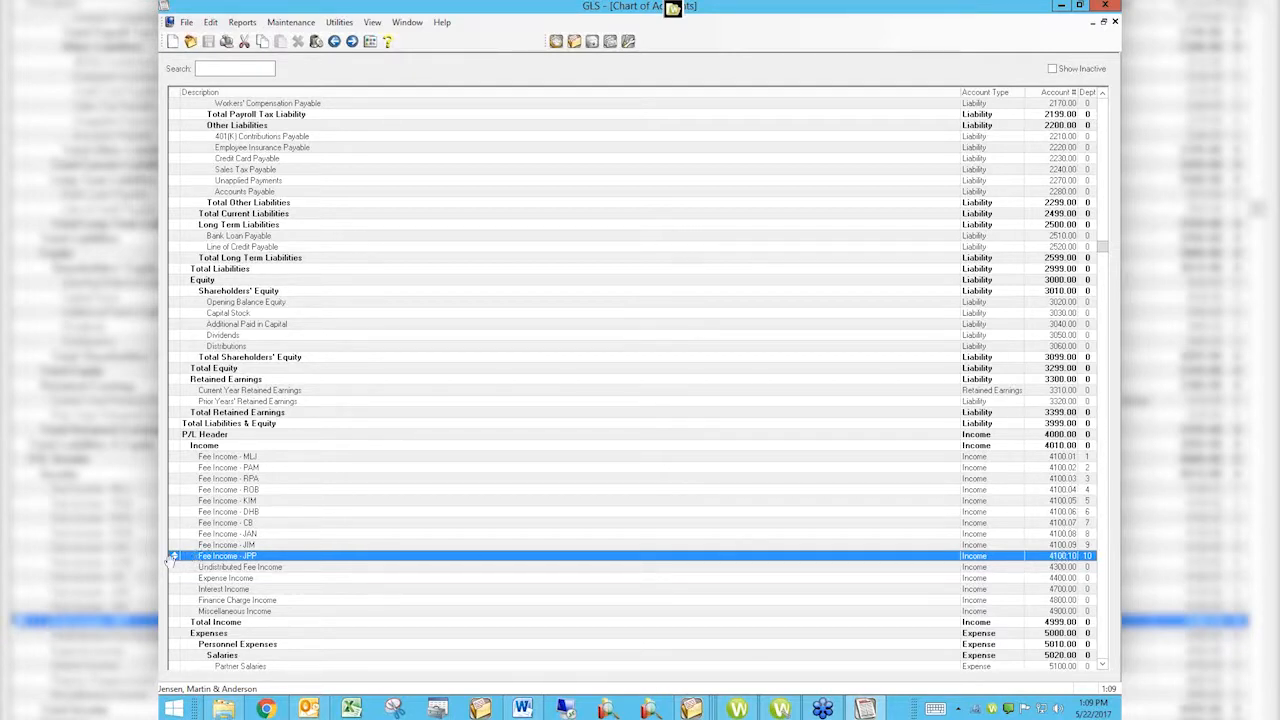
click(172, 42)
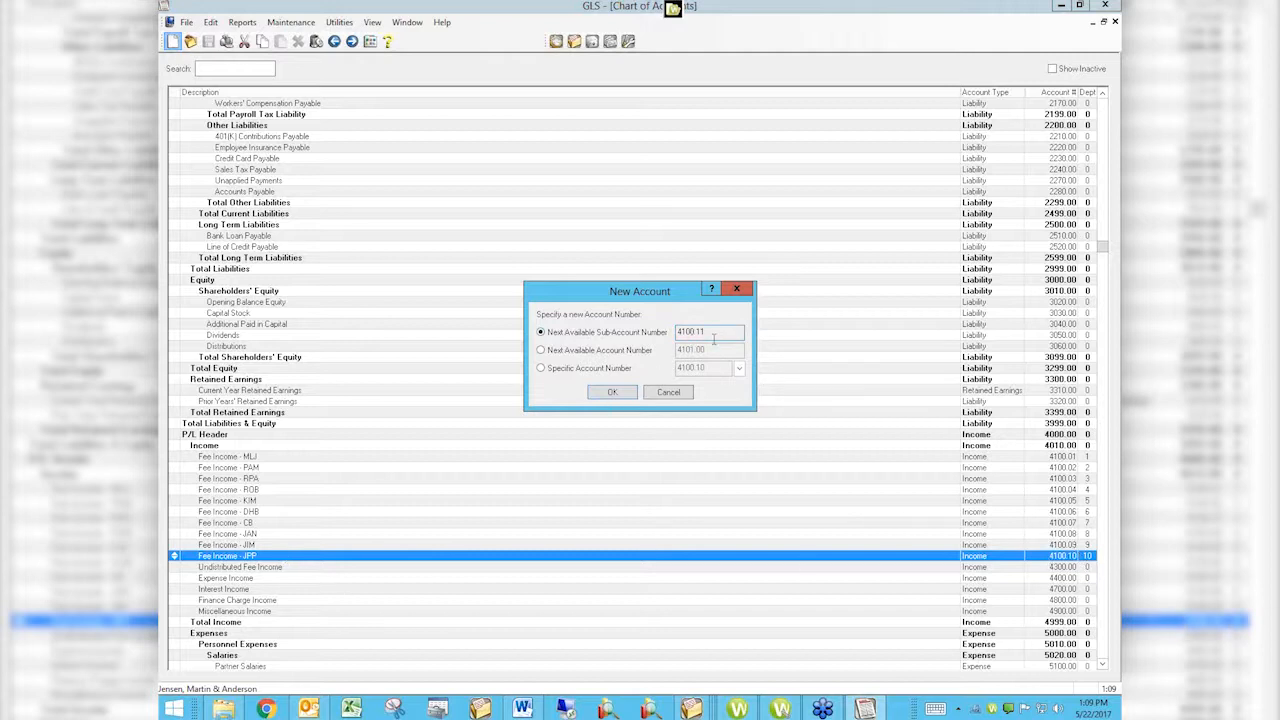
click(608, 392)
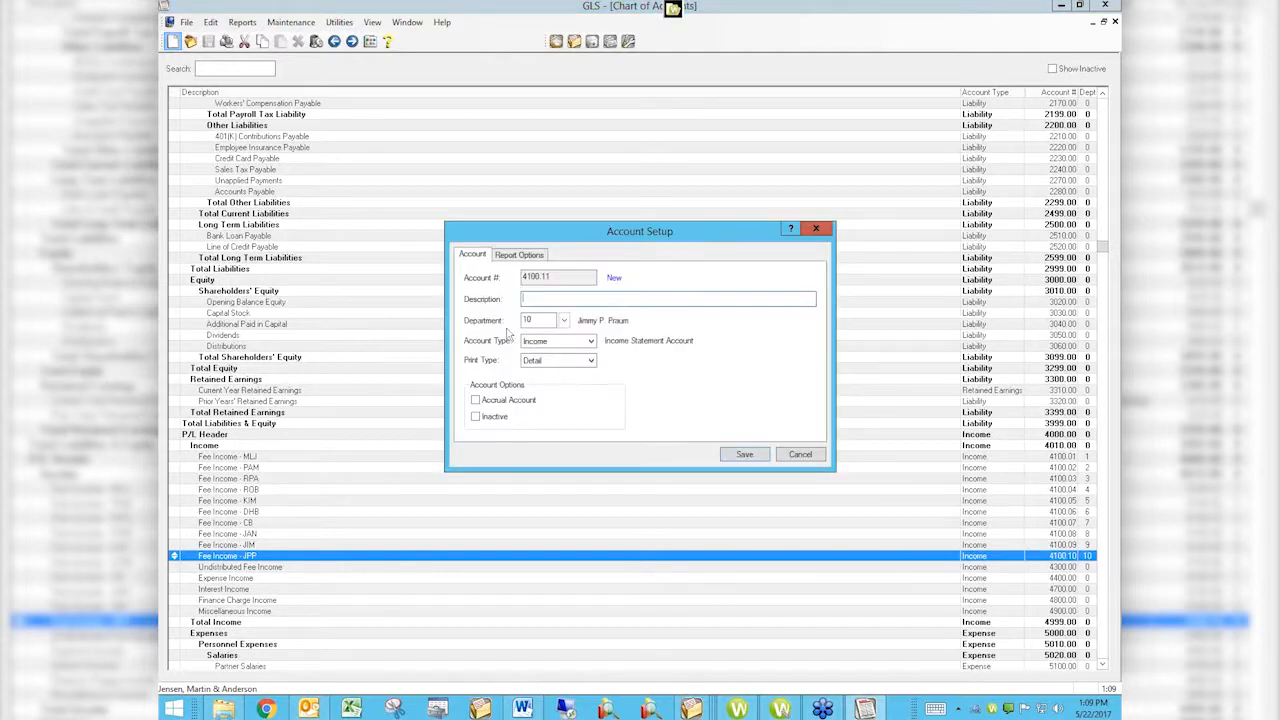
Describe the new account as Fee Income - MJB, set department 0, keep account type Income and print type Detail, and save it.
text(Fee Income - MJB)
key(Tab)
text(0)
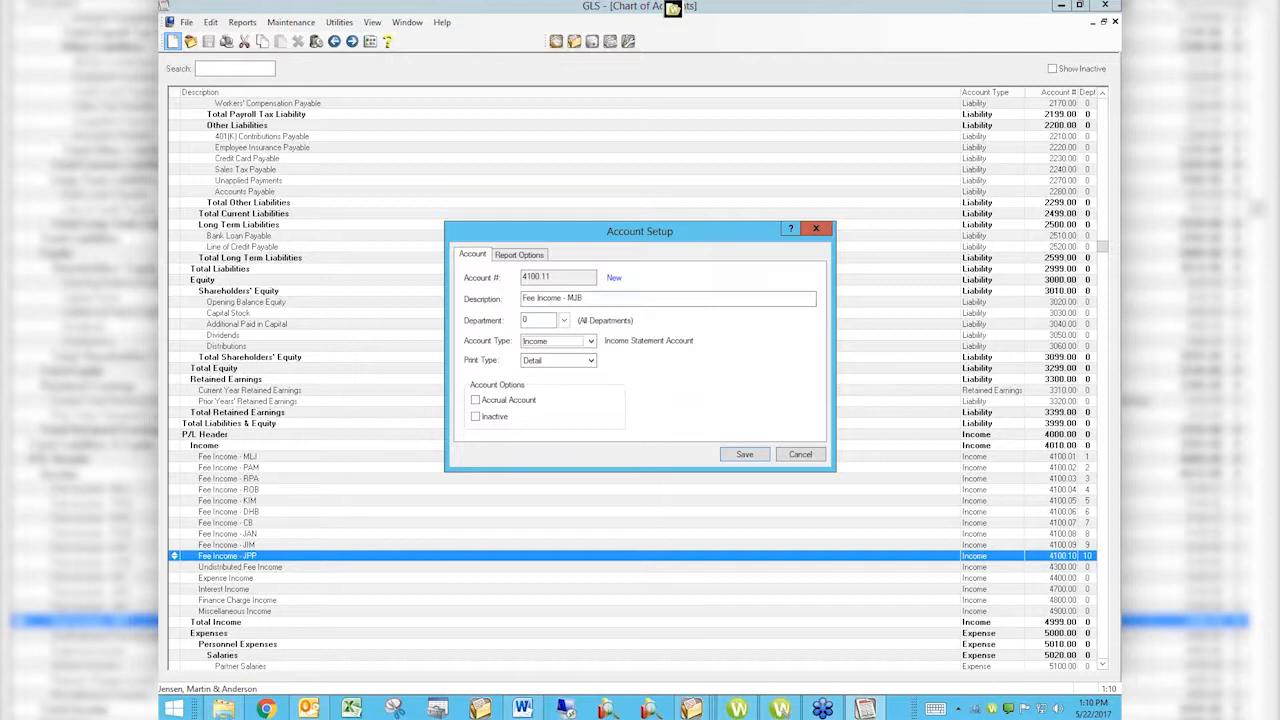
click(550, 342)
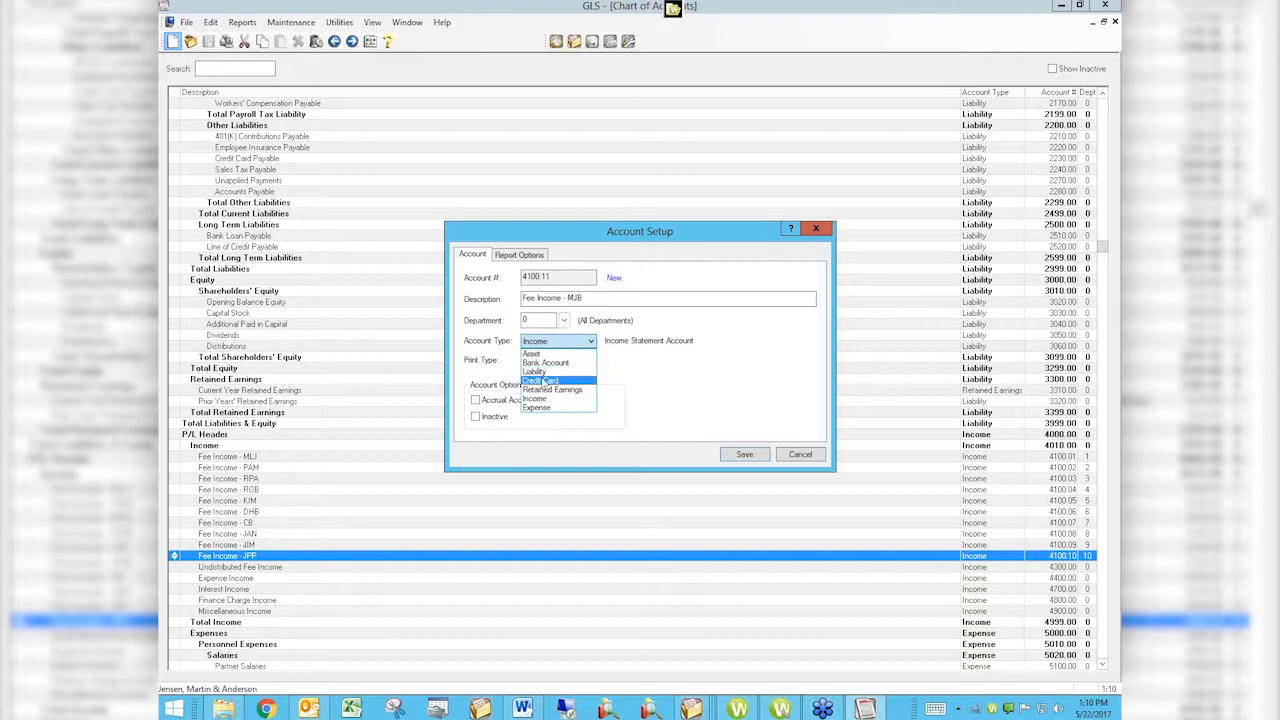
click(676, 386)
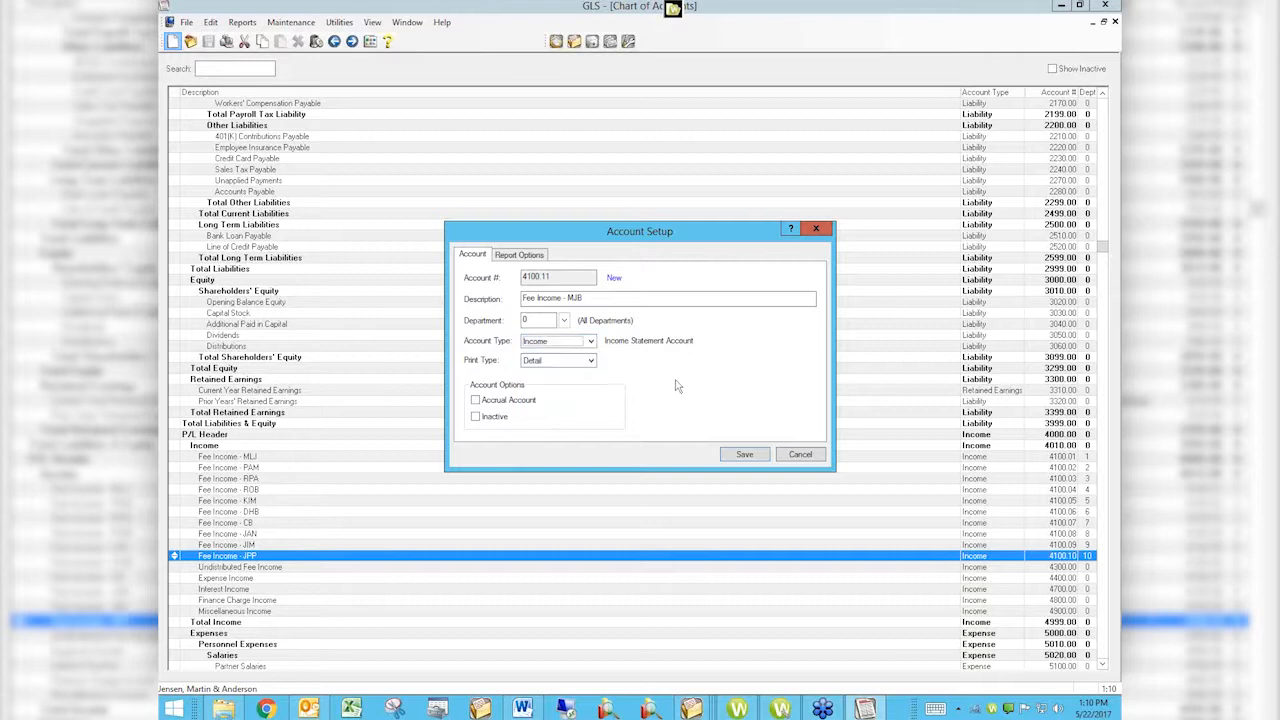
click(591, 362)
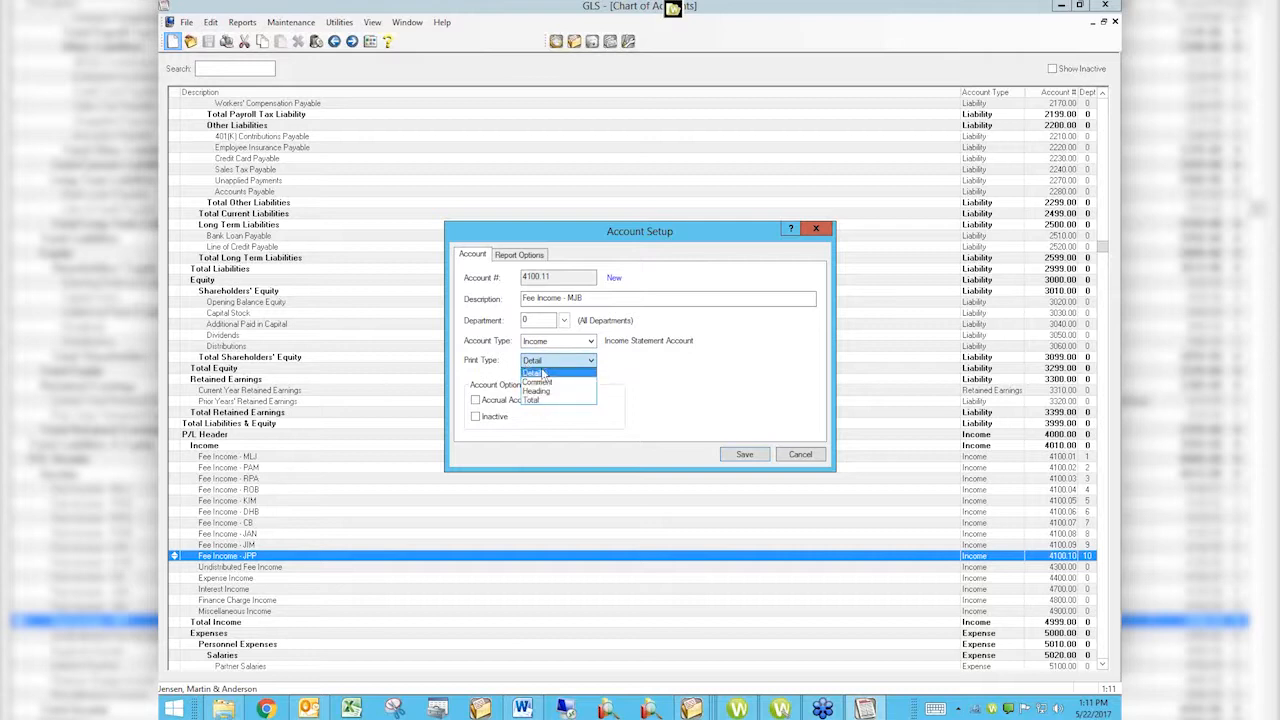
click(662, 368)
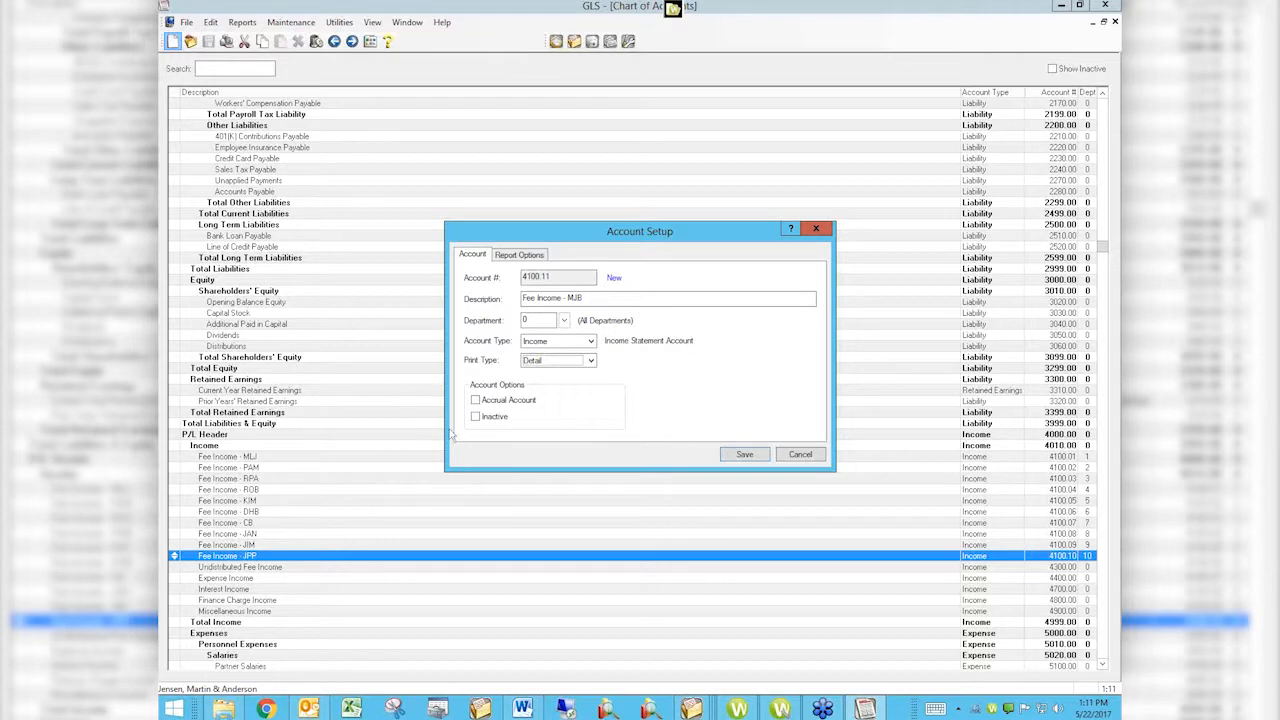
click(505, 258)
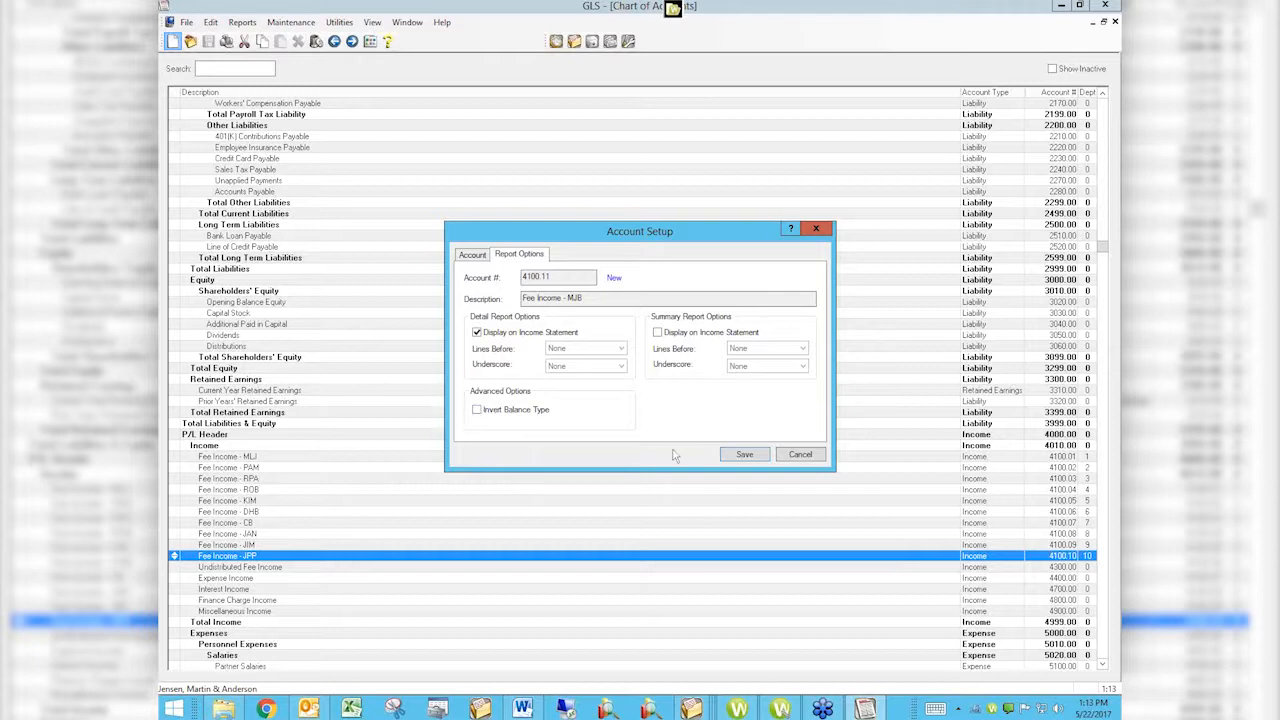
click(745, 455)
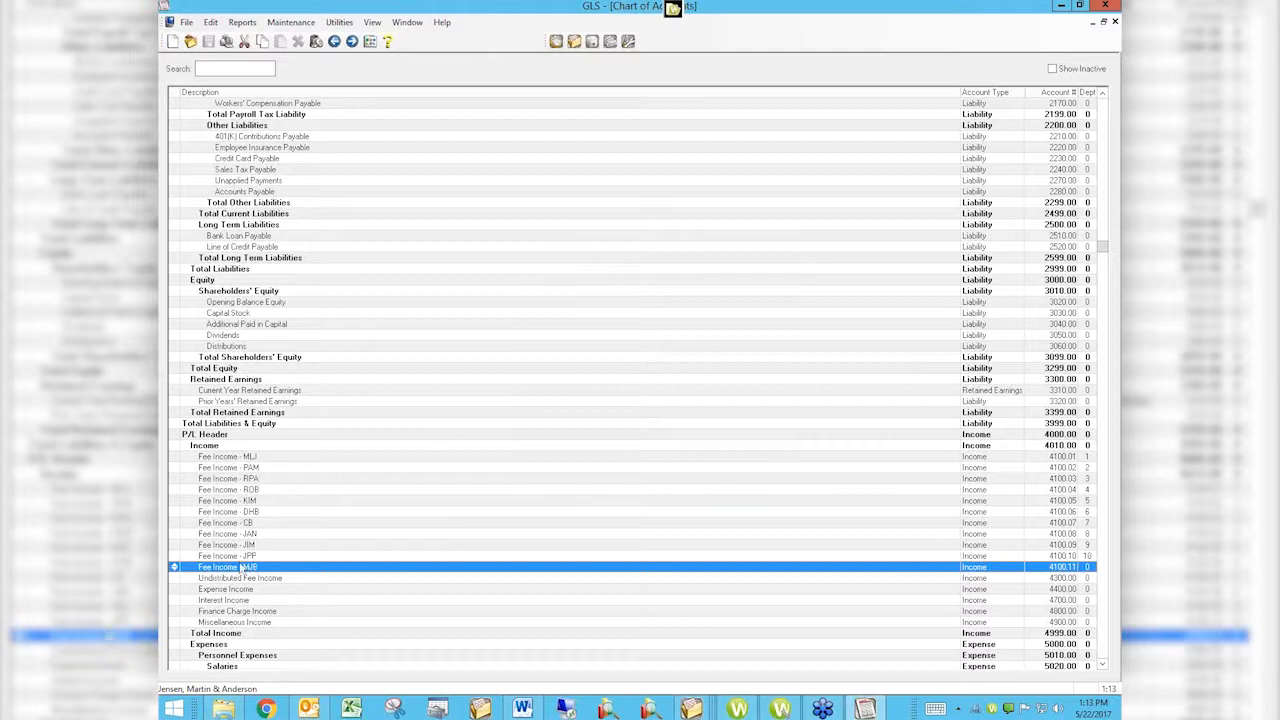
Reposition the Fee Income - MJB account in the chart so it sits directly above Fee Income - JPP.
drag(172, 567, 174, 512)
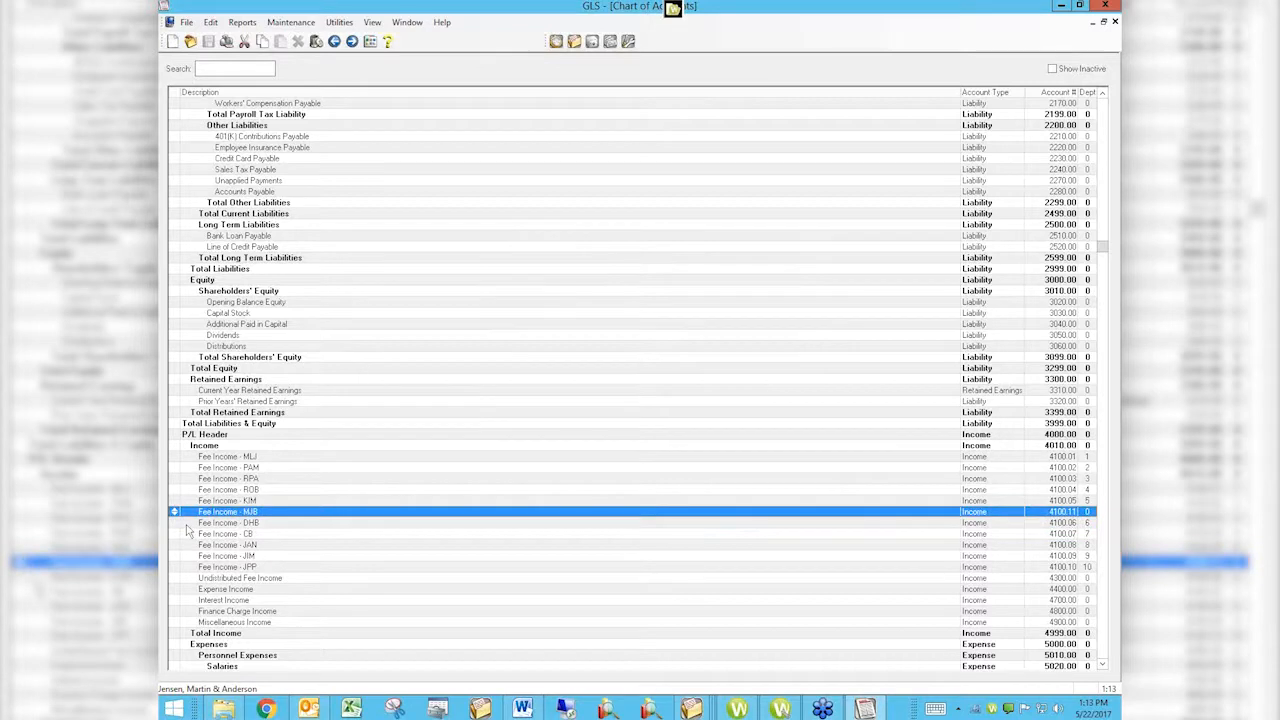
drag(172, 512, 174, 560)
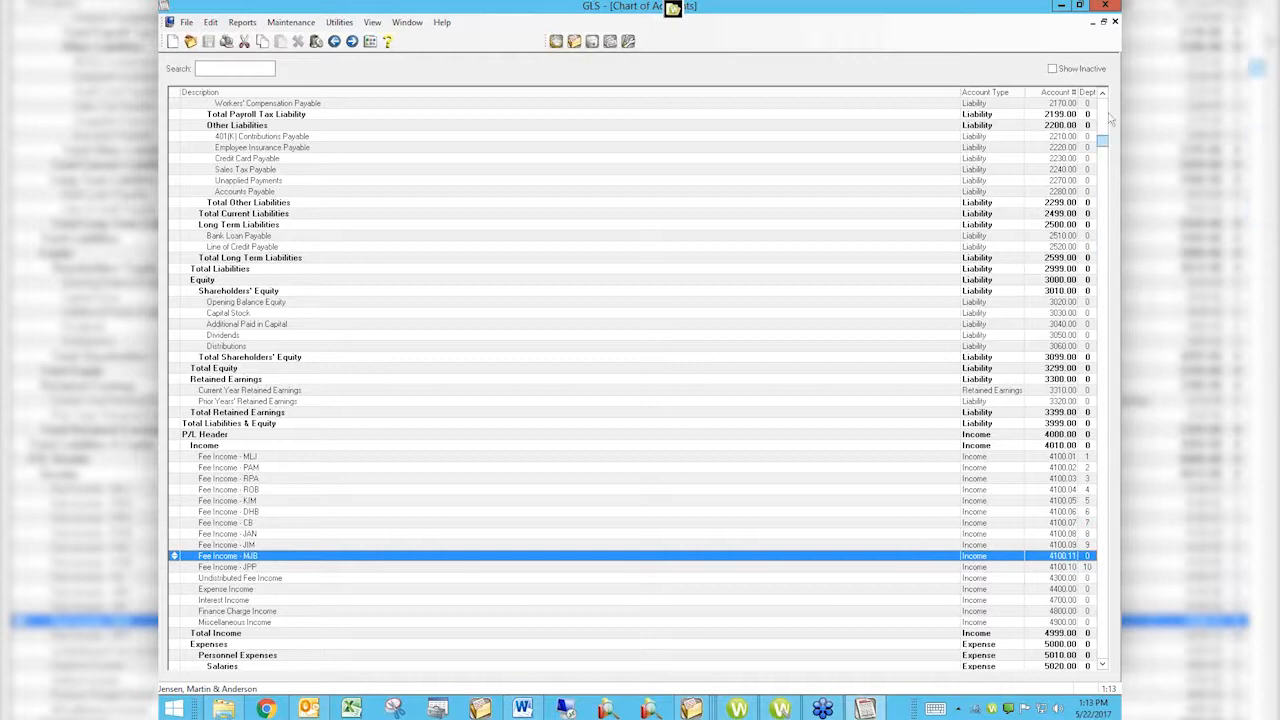
Create a heading account under Income with the specific account number 4009.00 and the description Fee Income, and save it.
click(1104, 244)
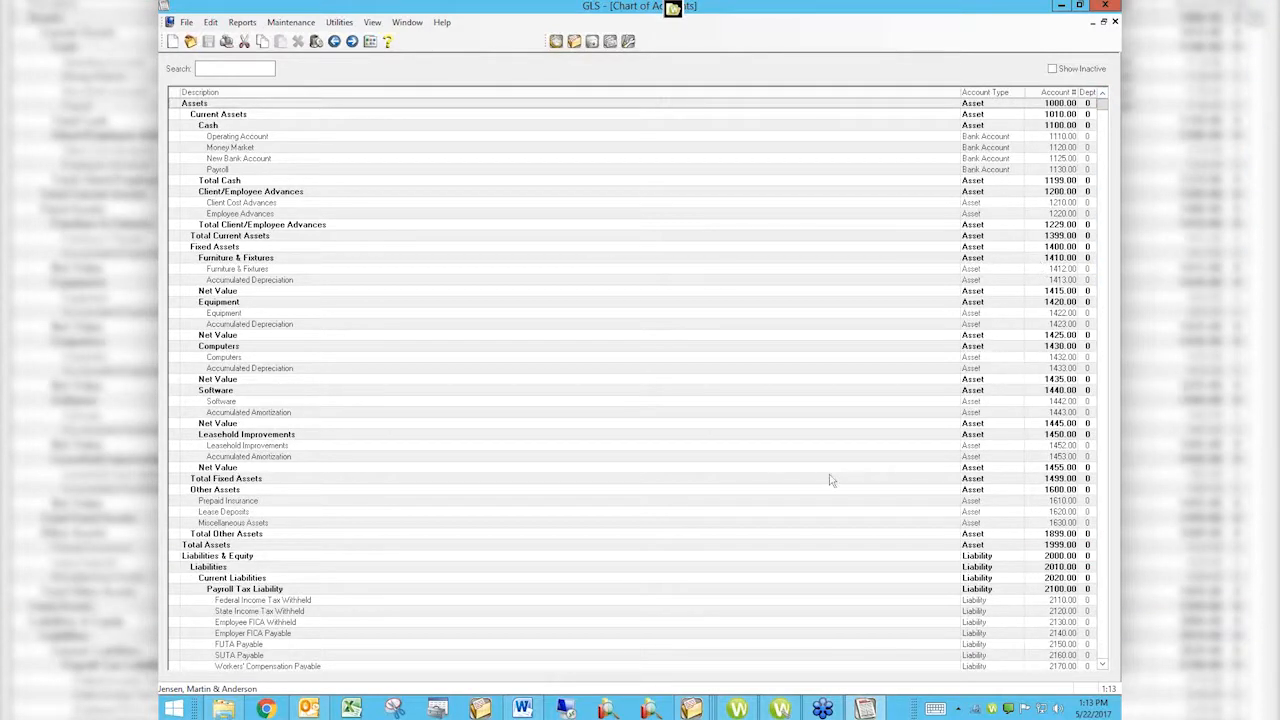
click(1107, 632)
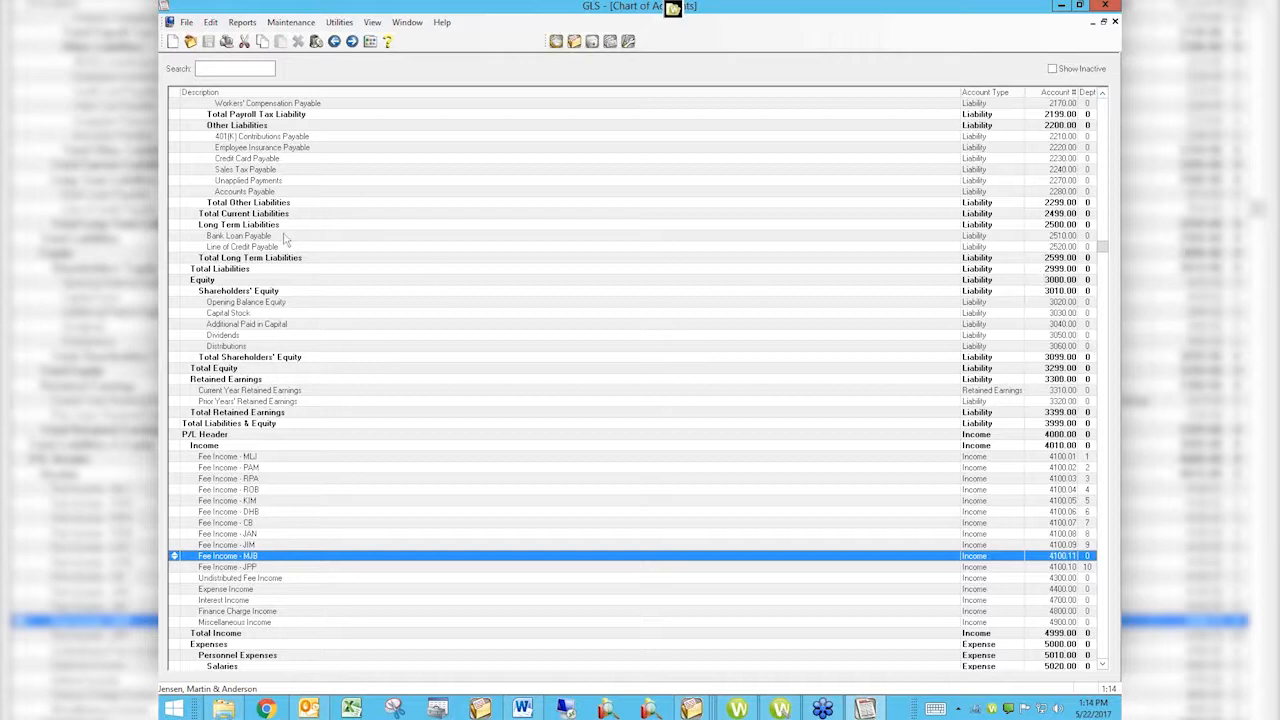
click(209, 447)
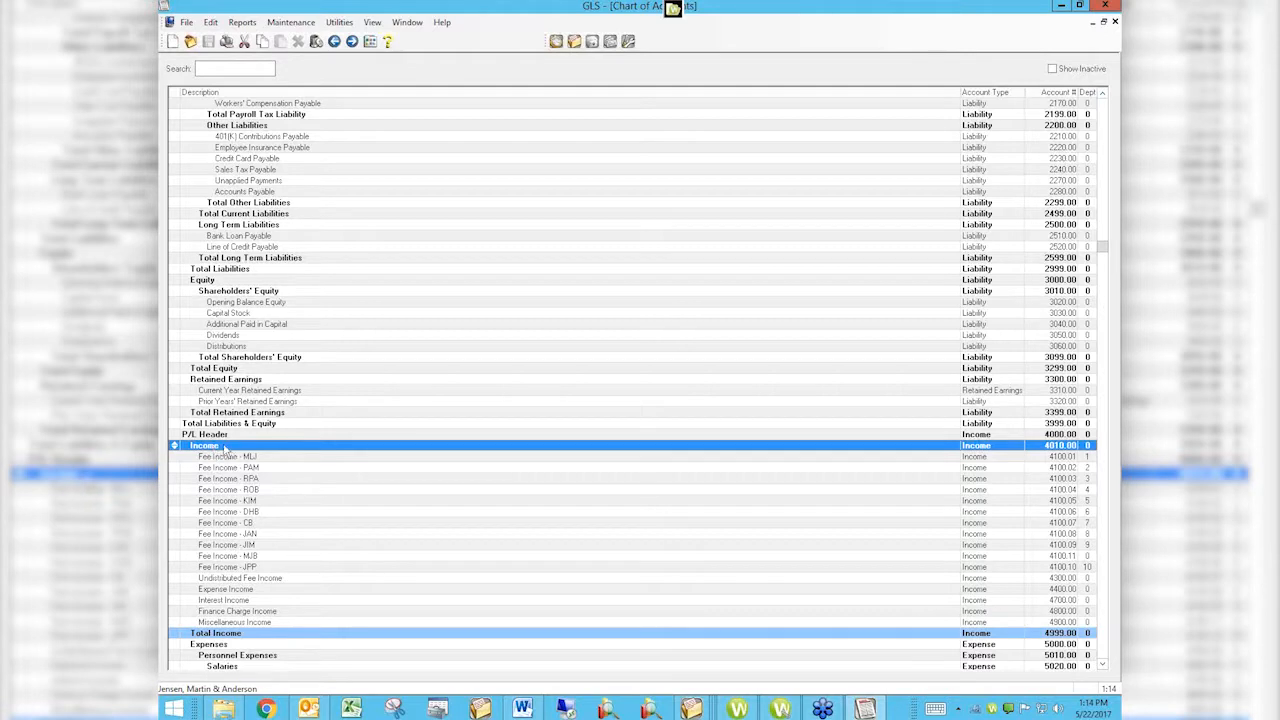
click(172, 42)
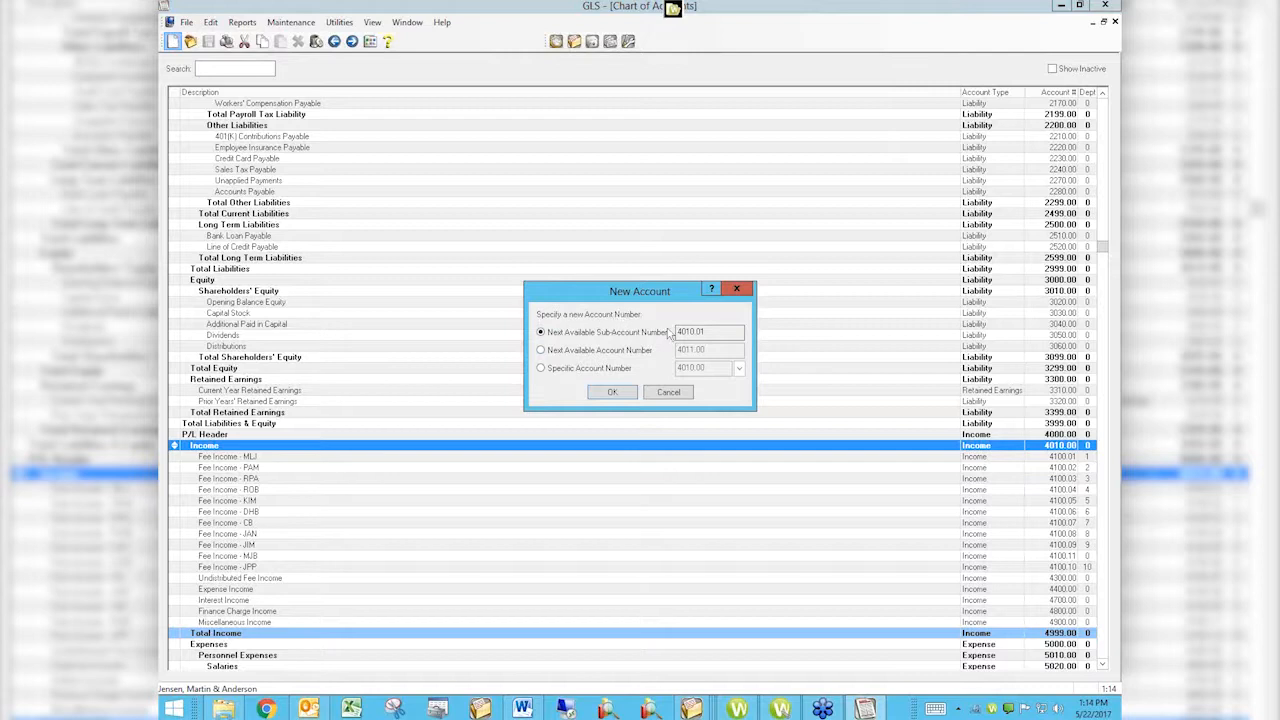
click(555, 372)
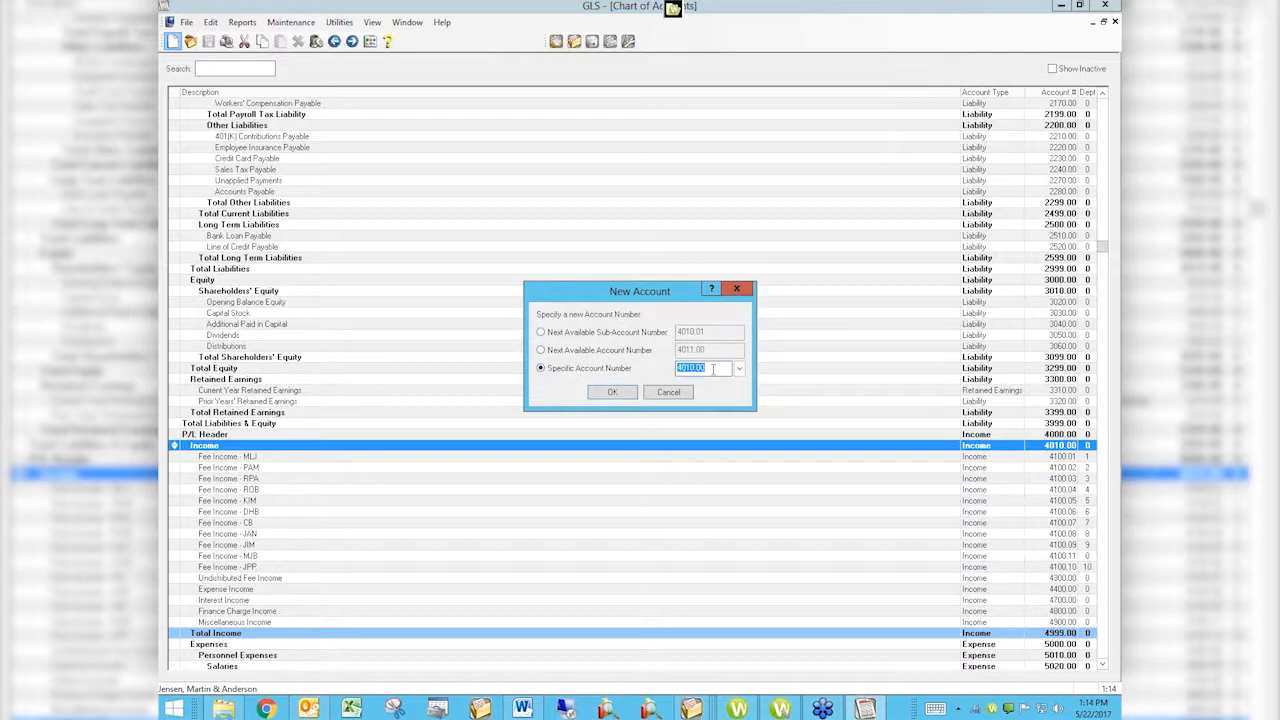
text(40)
click(611, 392)
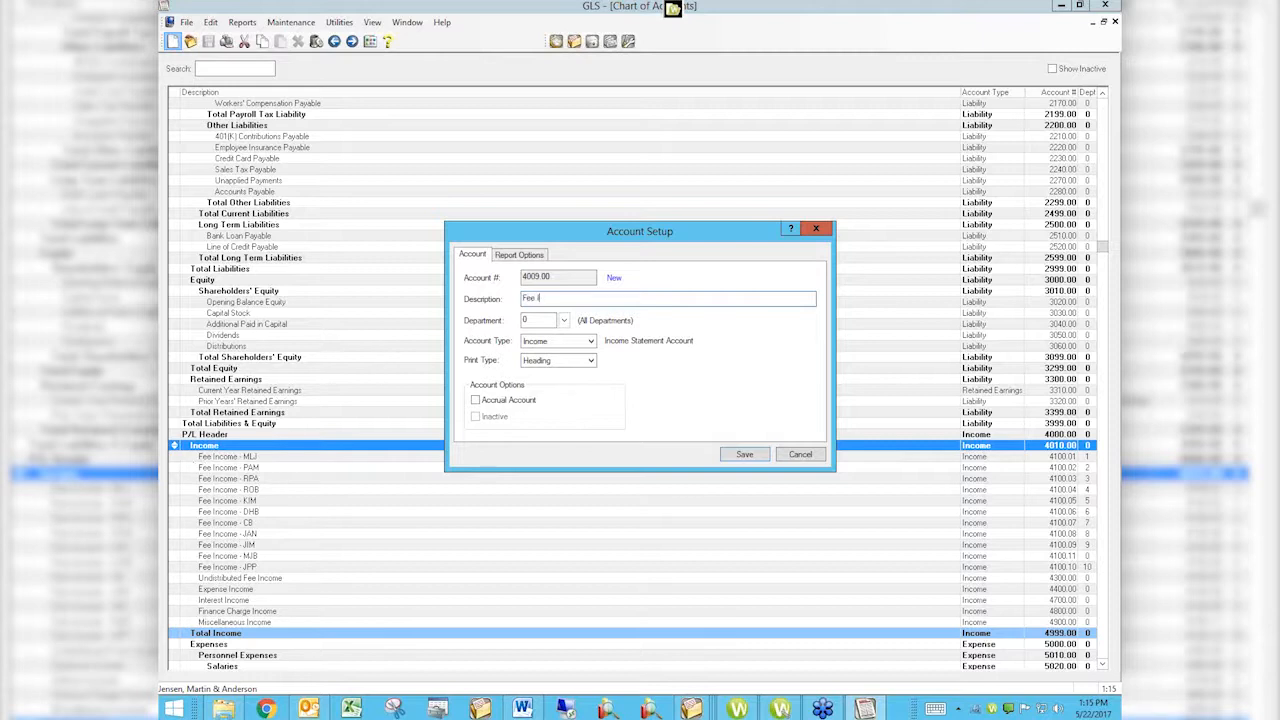
key(Tab)
click(744, 455)
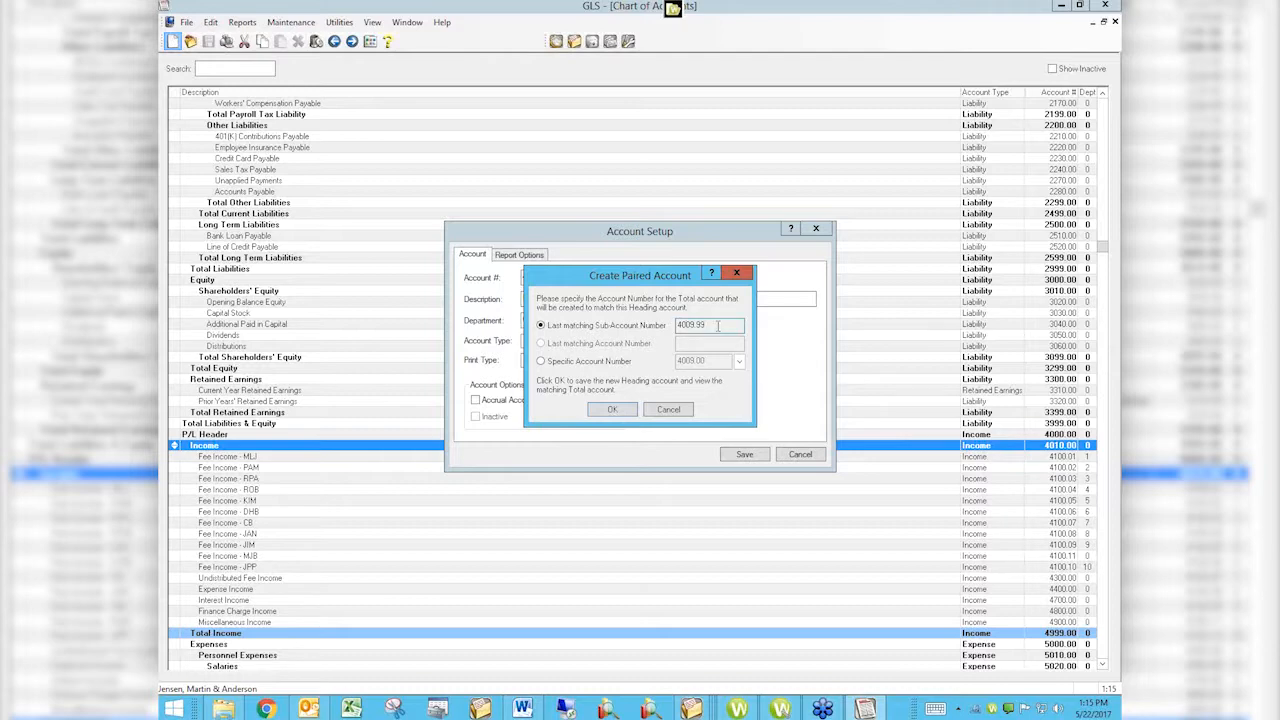
Create the paired total account 4009.99, save it as Total Fee Income, and move it directly below Fee Income - JPP.
click(607, 410)
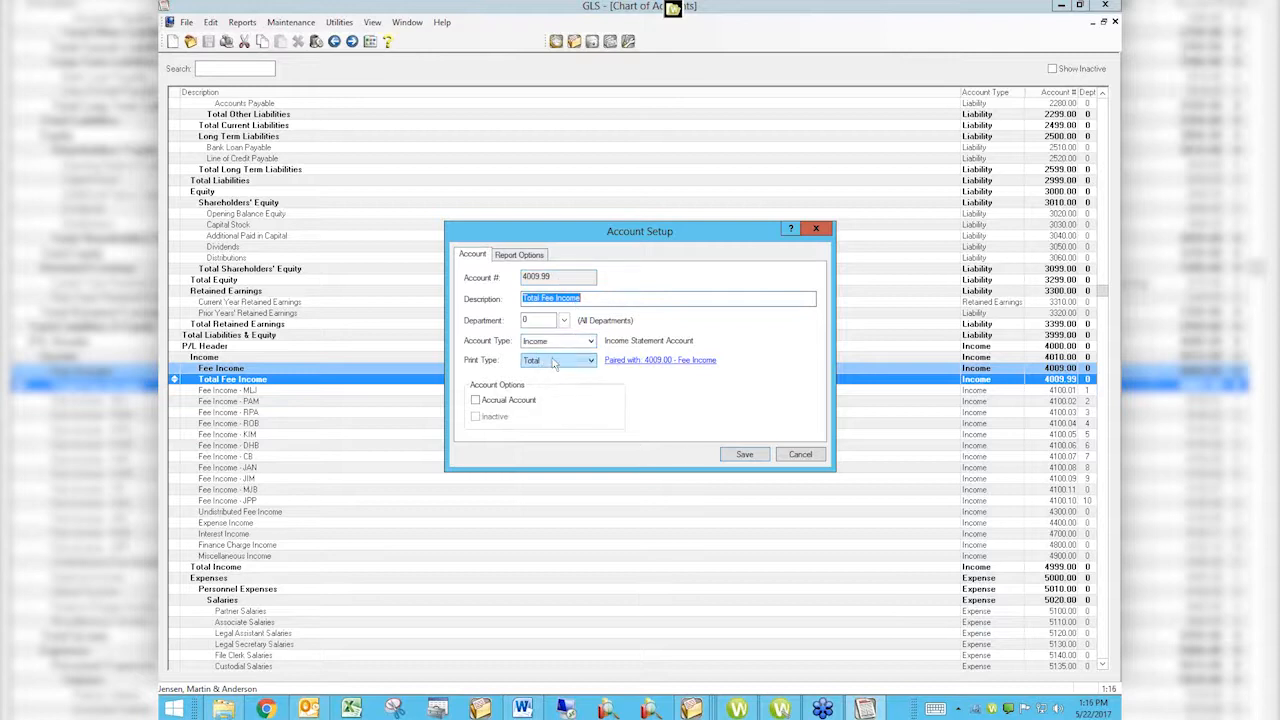
click(744, 455)
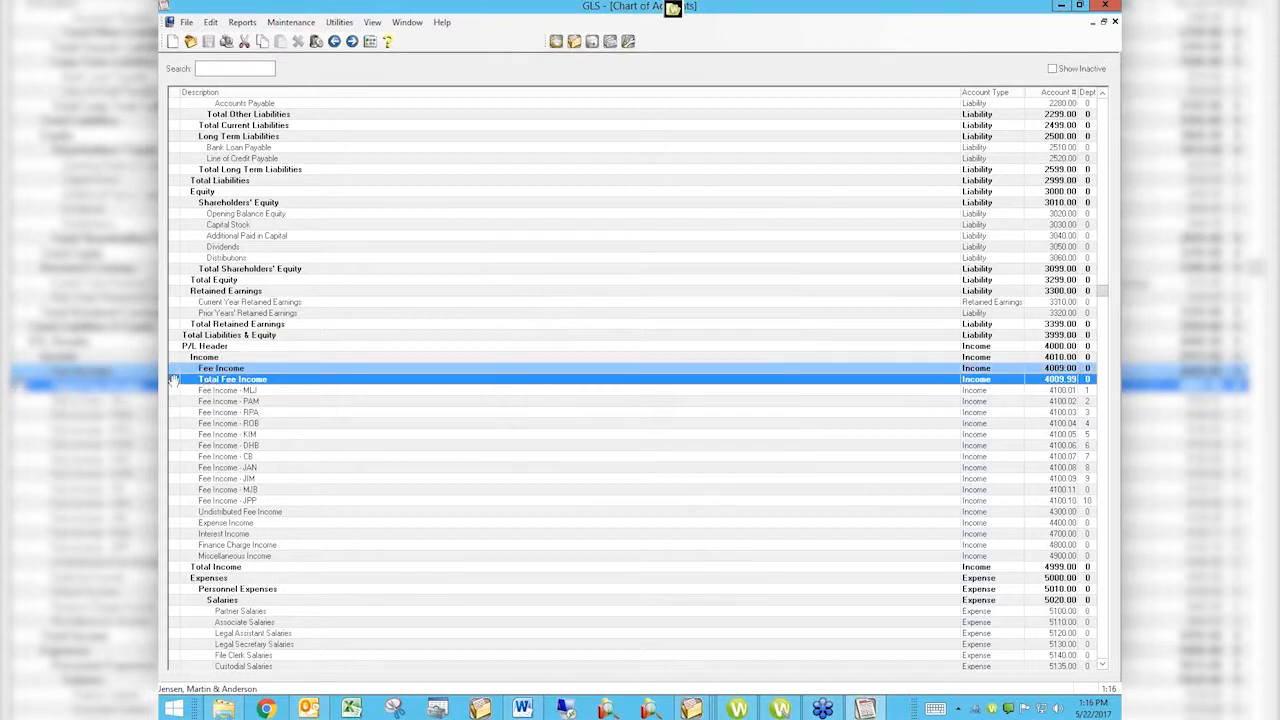
drag(174, 383, 180, 500)
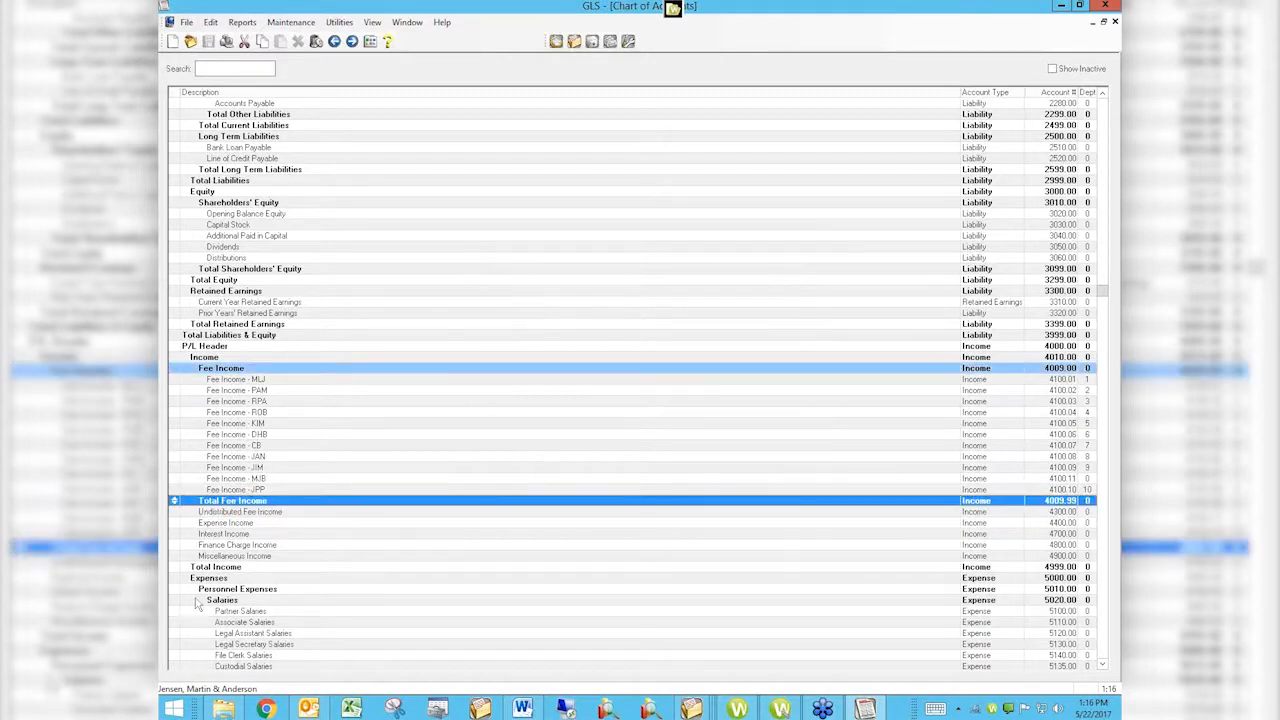
Set the detail report options of Total Fee Income to 1 blank line after and a single underscore.
double_click(230, 500)
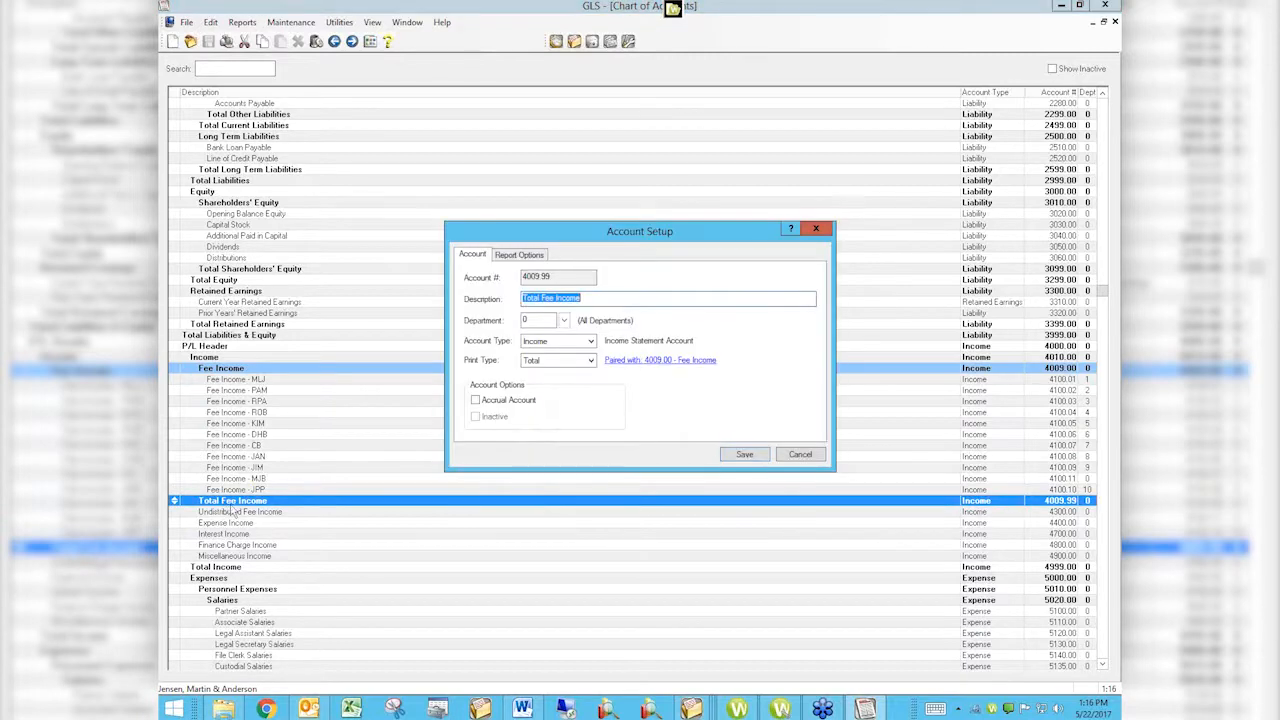
click(516, 257)
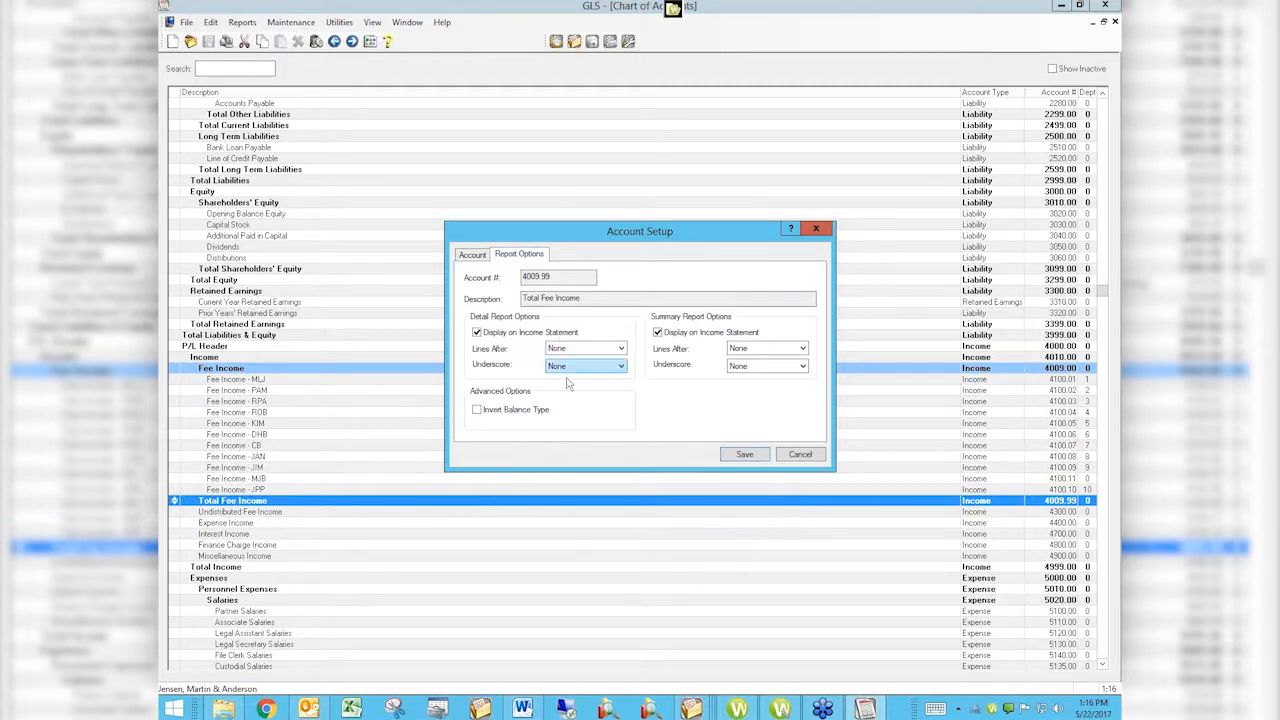
click(621, 349)
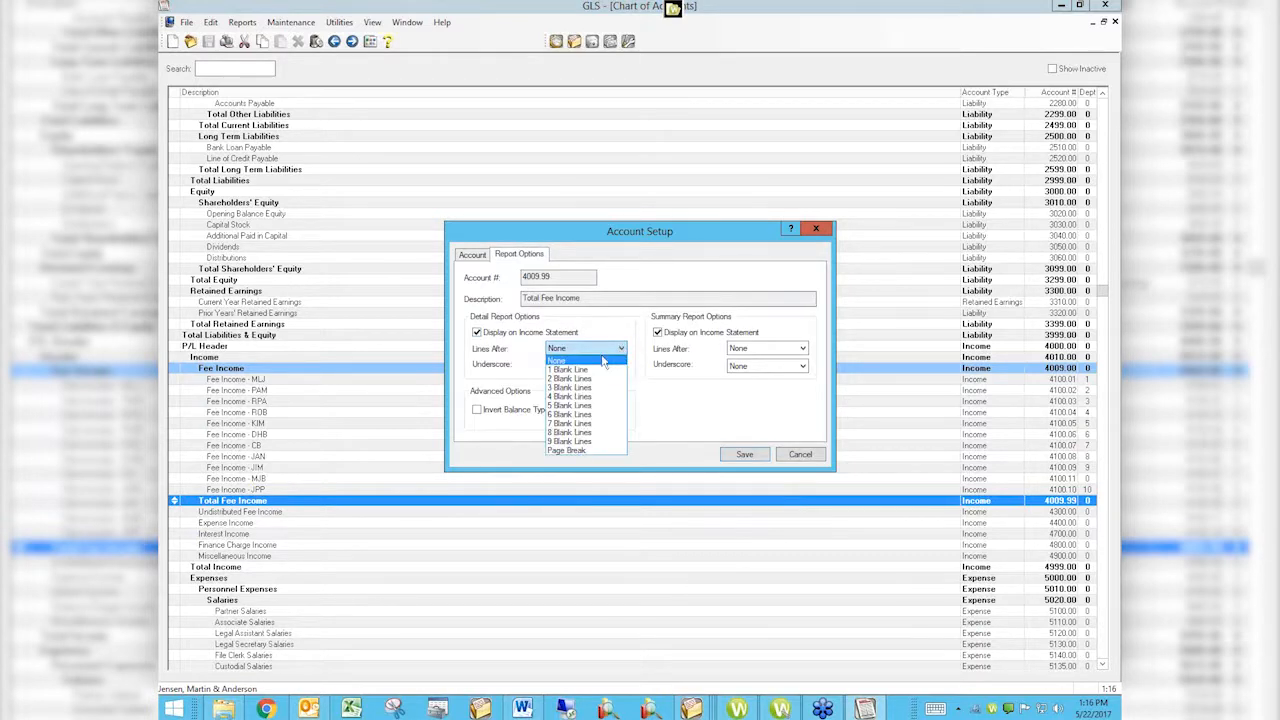
click(578, 371)
click(601, 372)
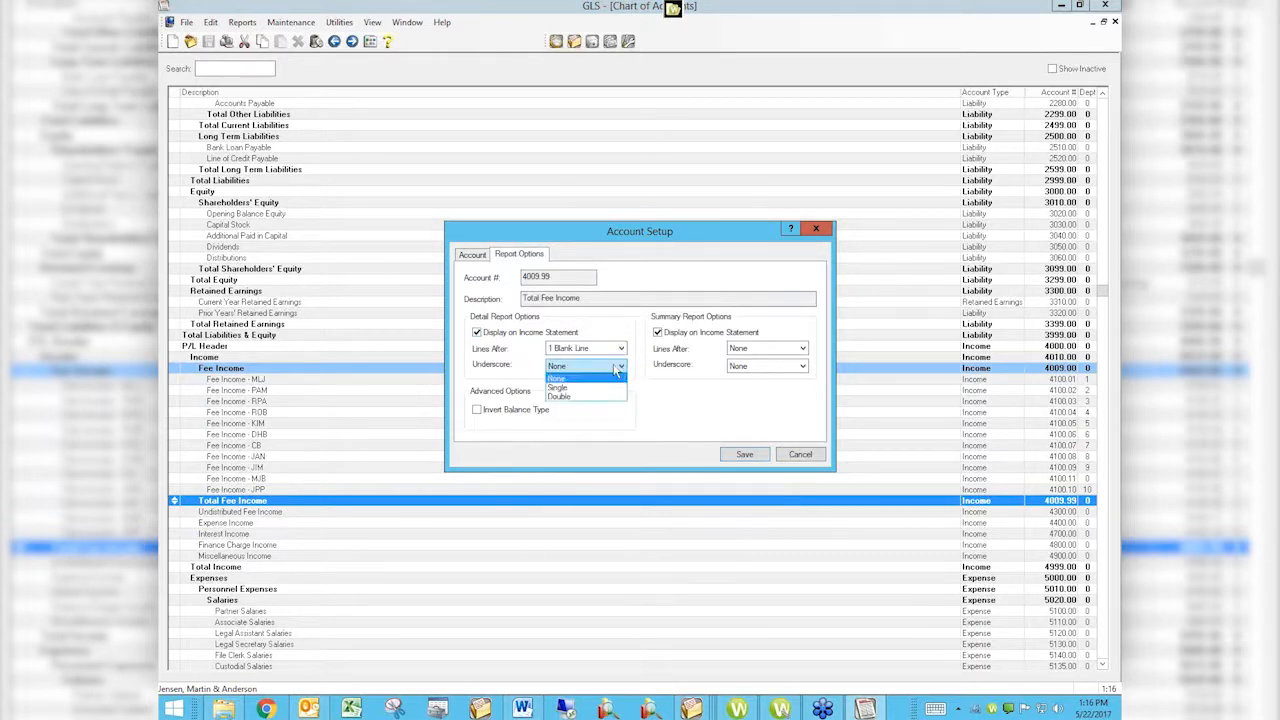
click(566, 389)
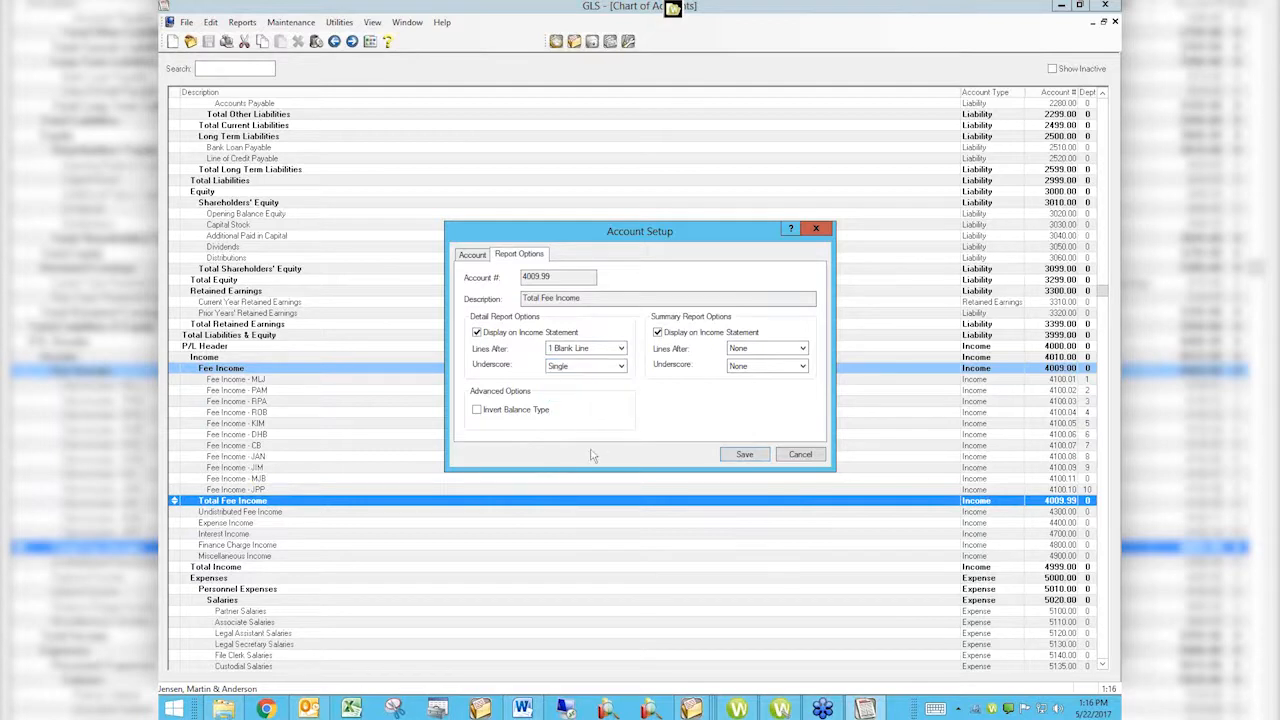
Save the report options of the Total Fee Income account.
click(742, 457)
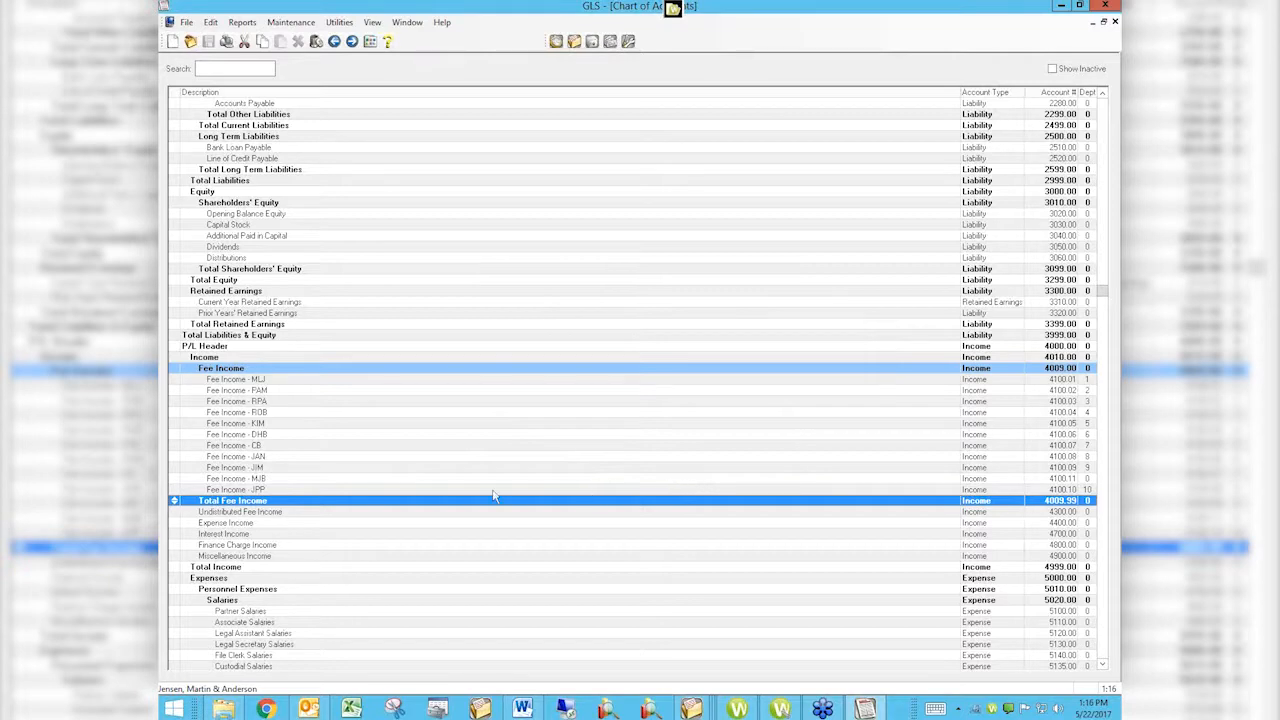
right_click(261, 505)
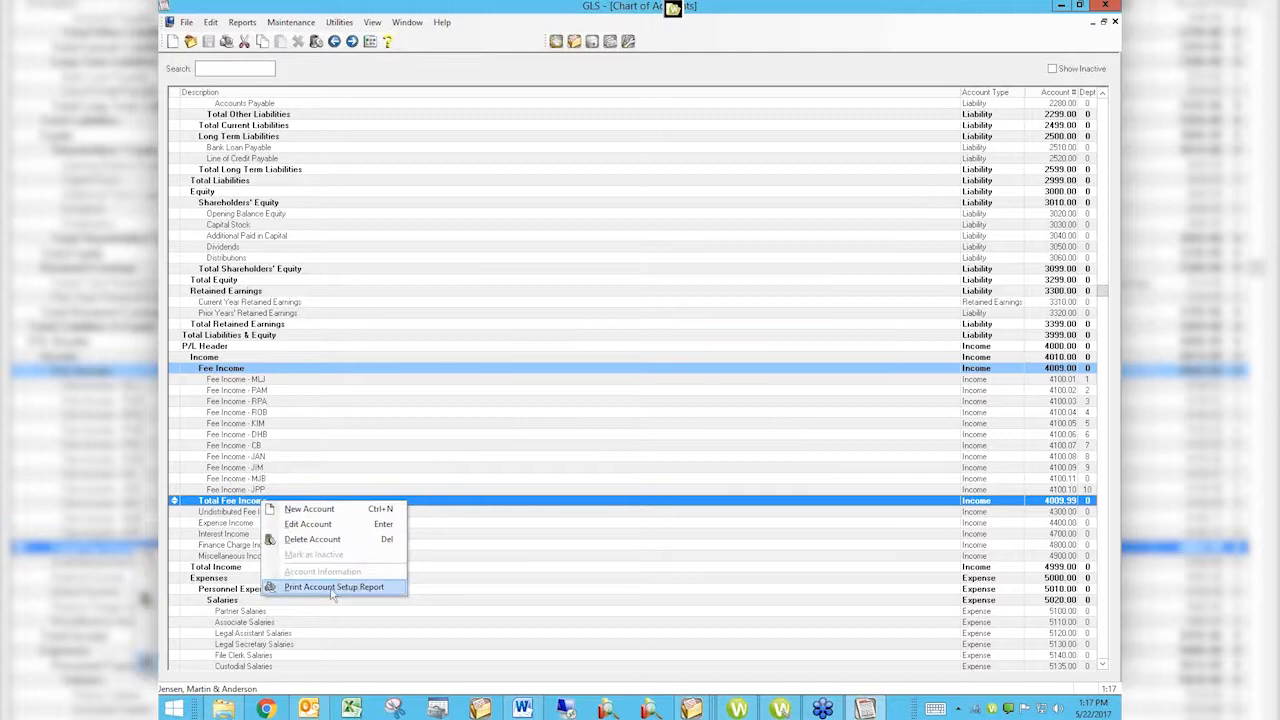
click(465, 557)
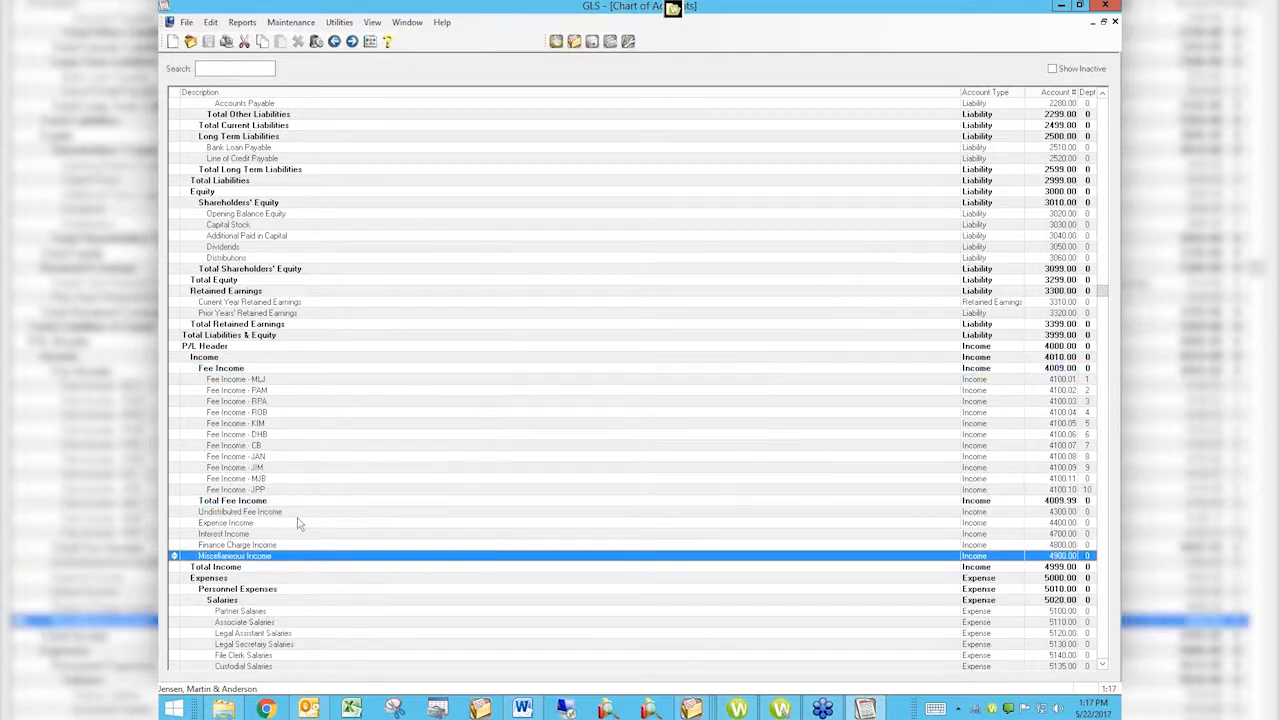
Open the account information of Fee Income - DHB and review its monthly balances and period selection columns.
click(212, 436)
right_click(214, 437)
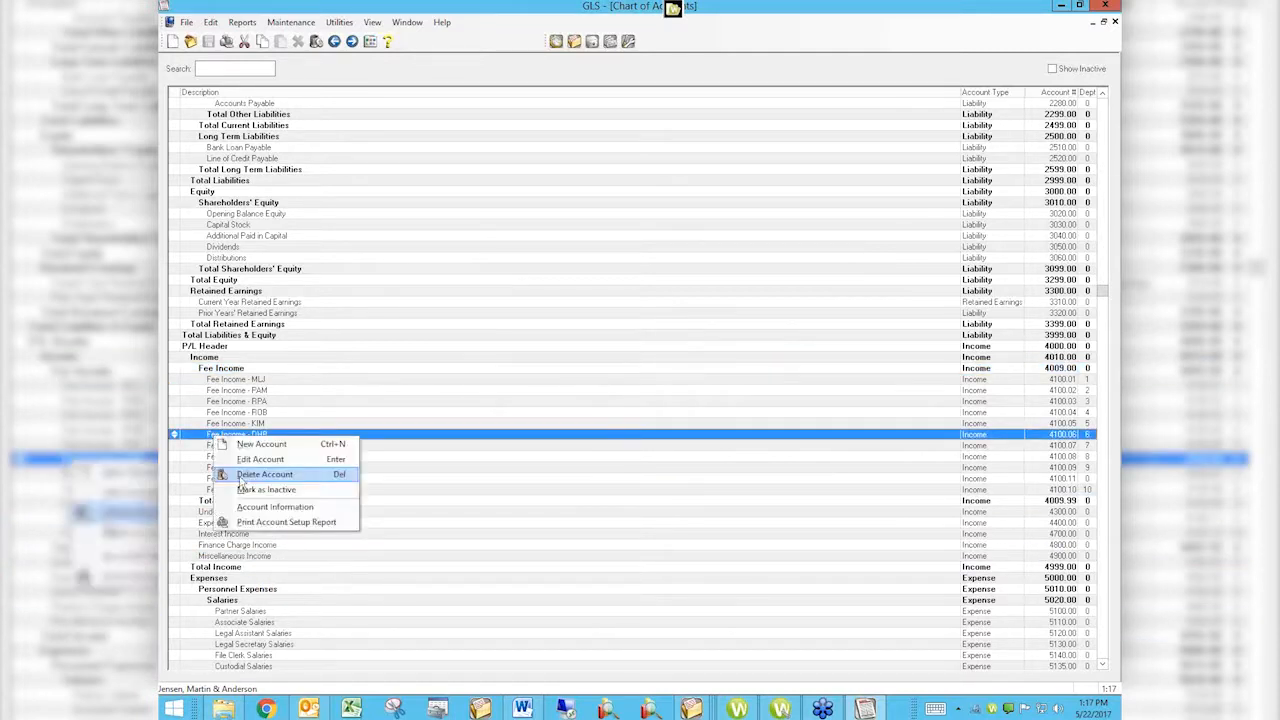
click(275, 508)
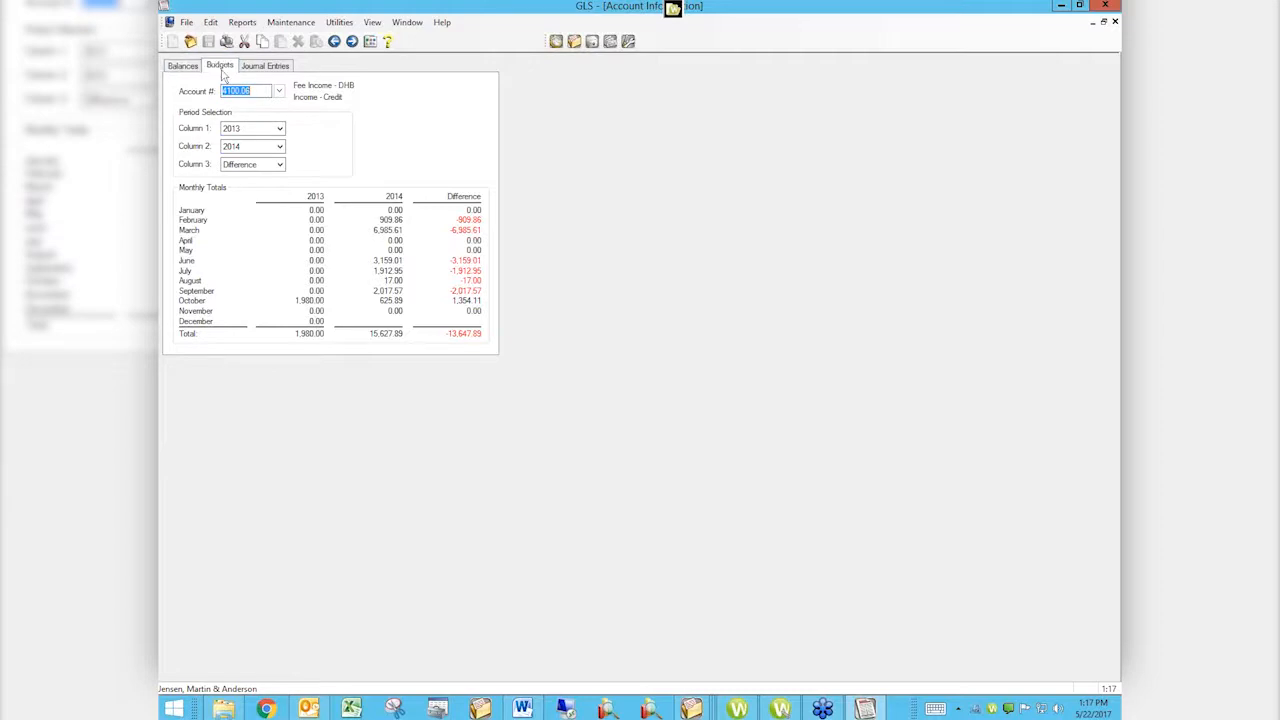
click(257, 67)
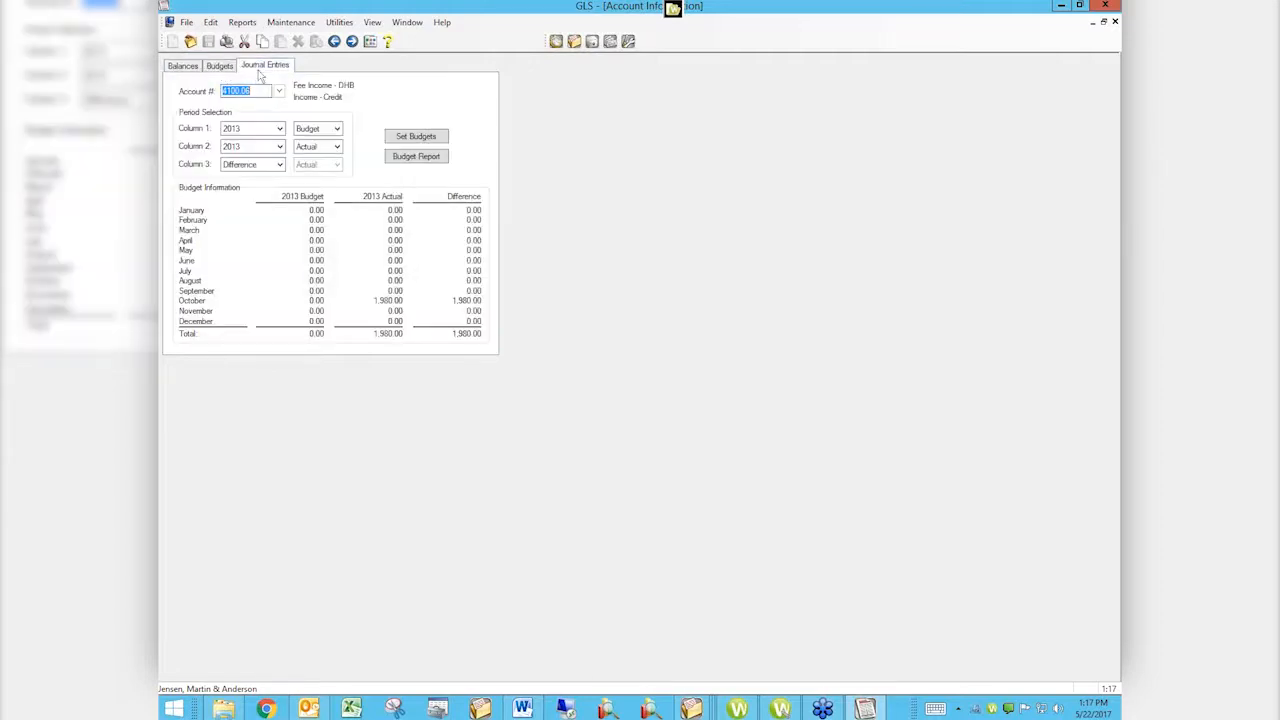
click(185, 66)
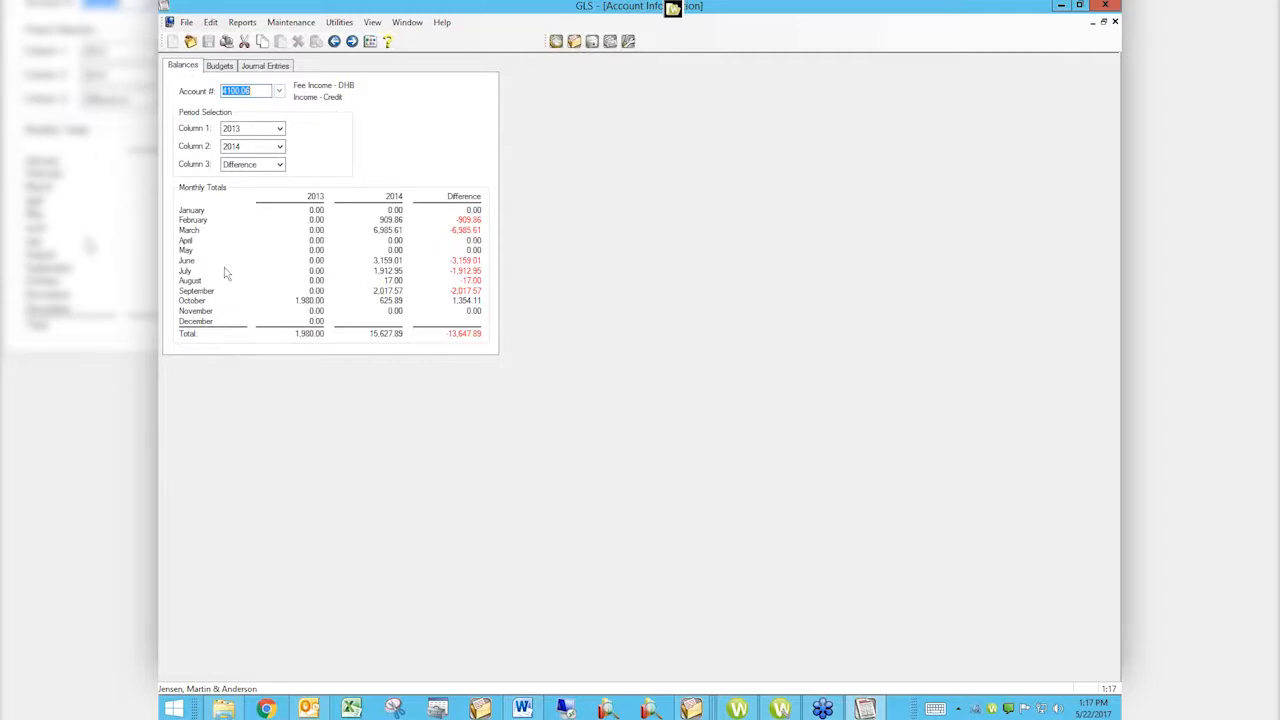
click(250, 165)
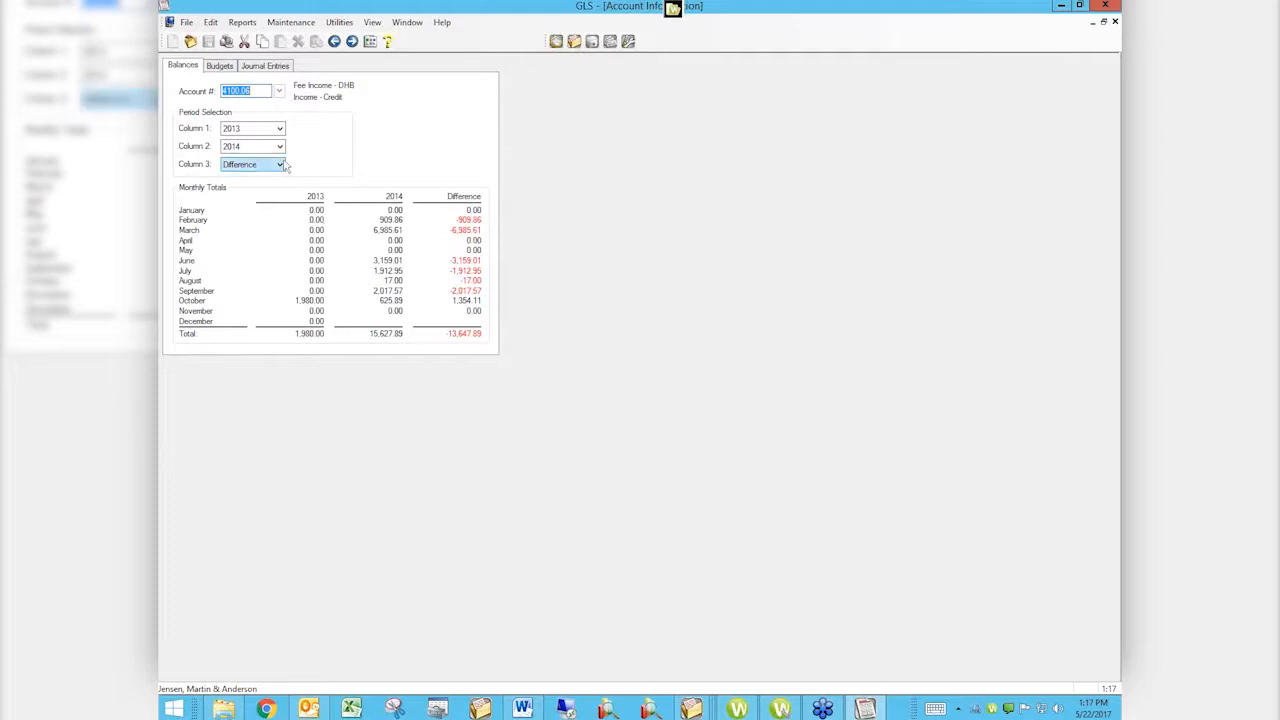
click(255, 130)
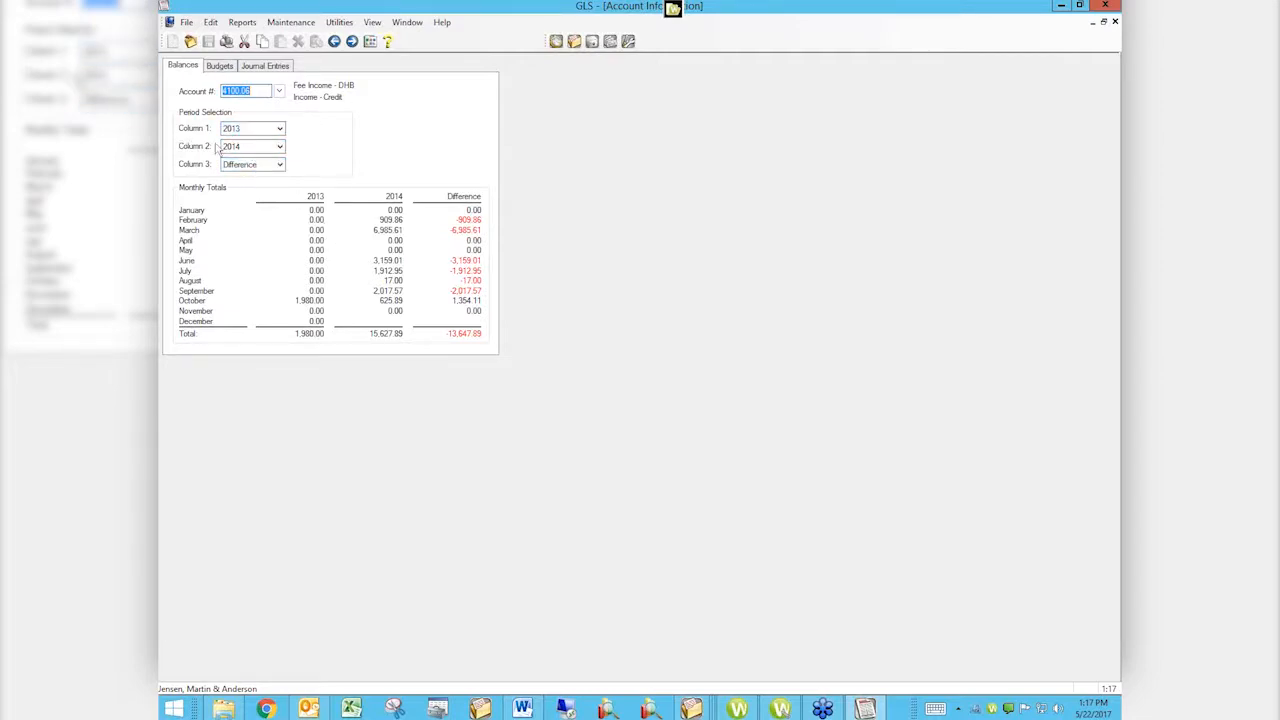
click(257, 147)
click(284, 132)
Try to set budget amounts for Fee Income - DHB from its budget information.
click(218, 68)
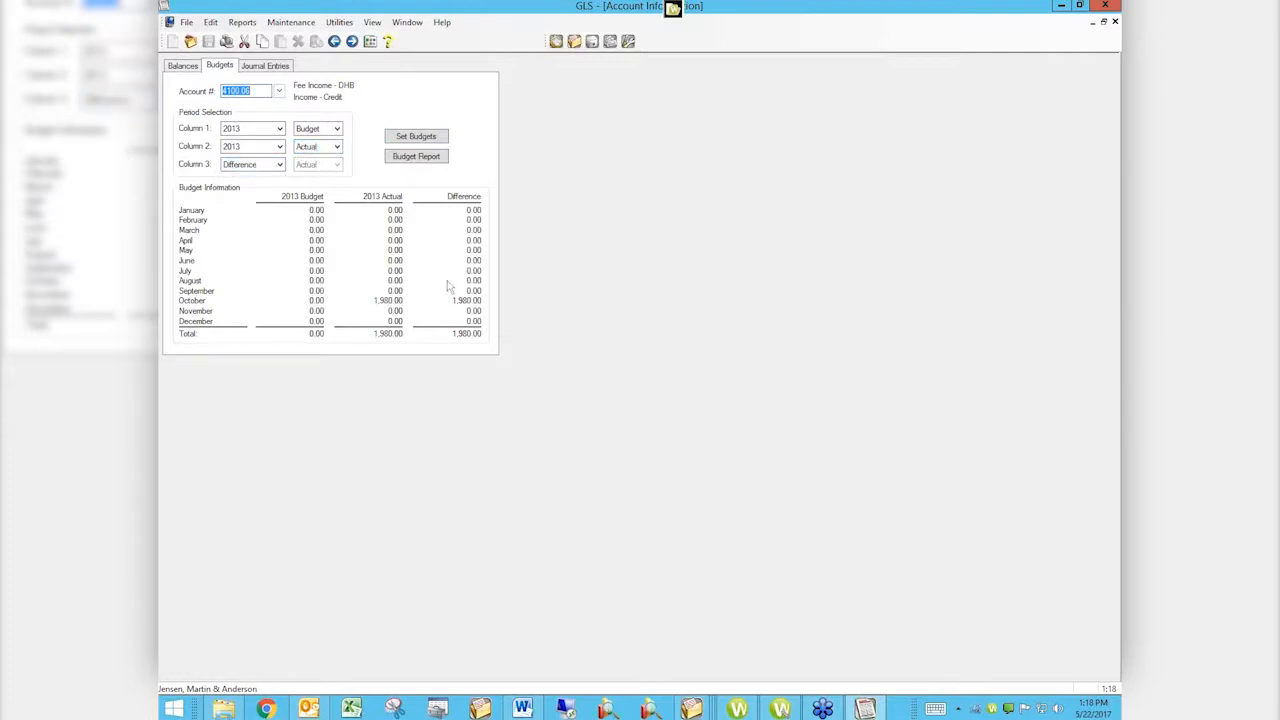
click(412, 140)
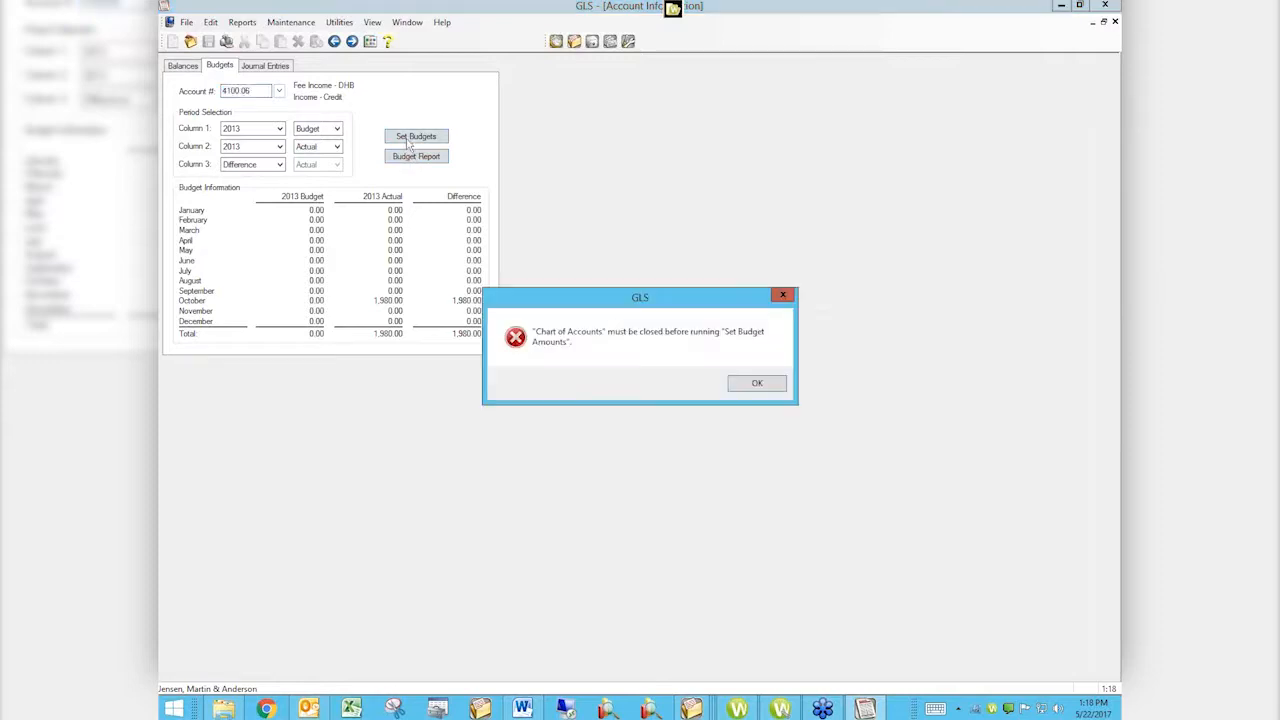
click(755, 384)
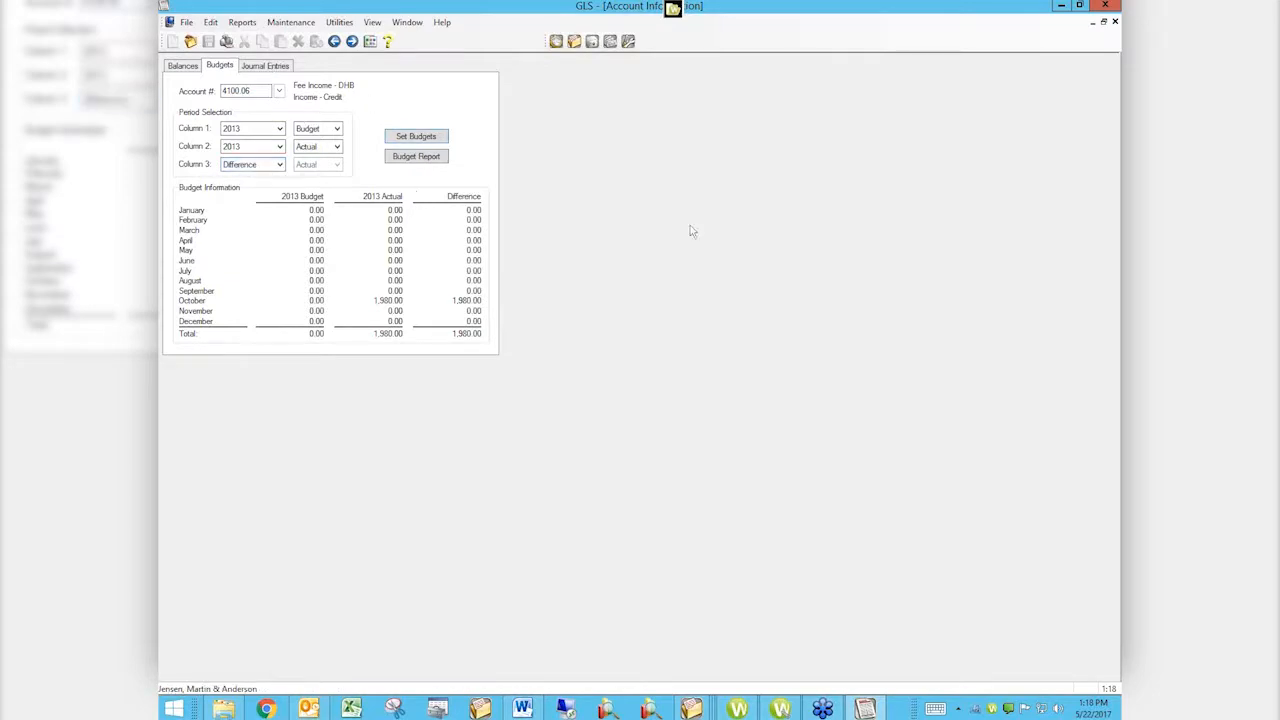
Examine the 02/28/2014 payment transaction behind the journal entries of Fee Income - DHB, and close it.
click(279, 67)
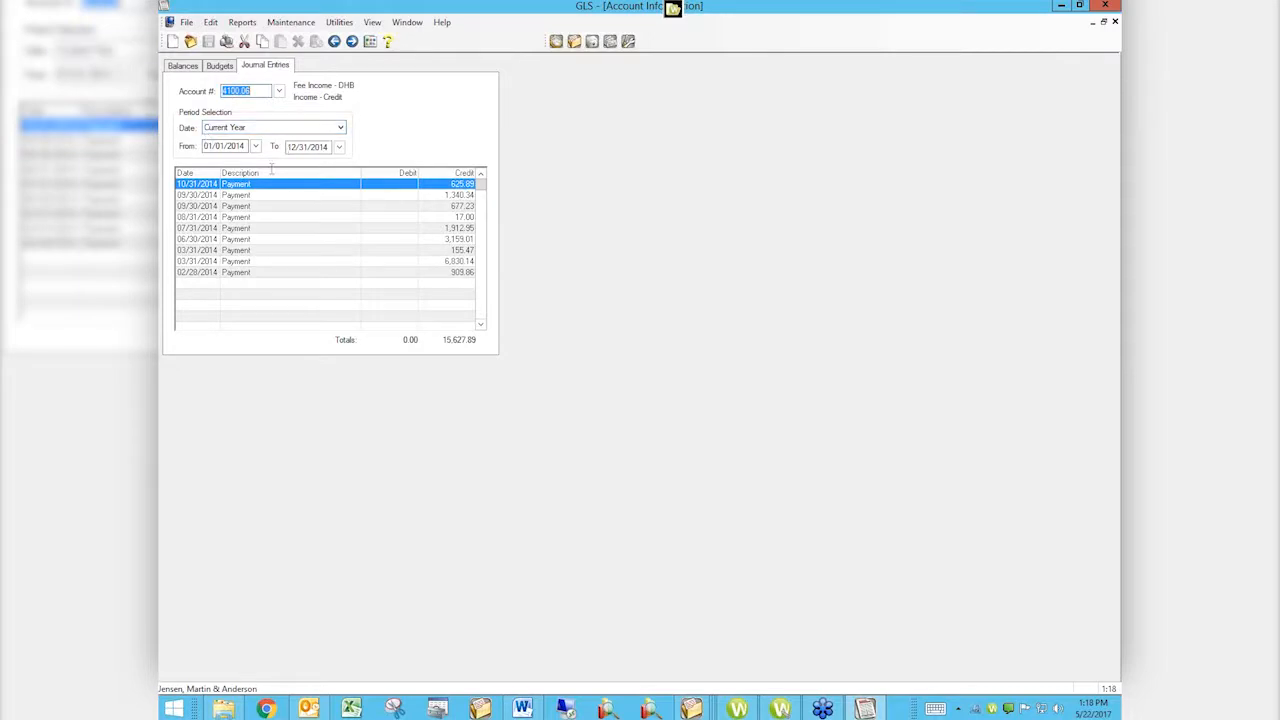
double_click(247, 274)
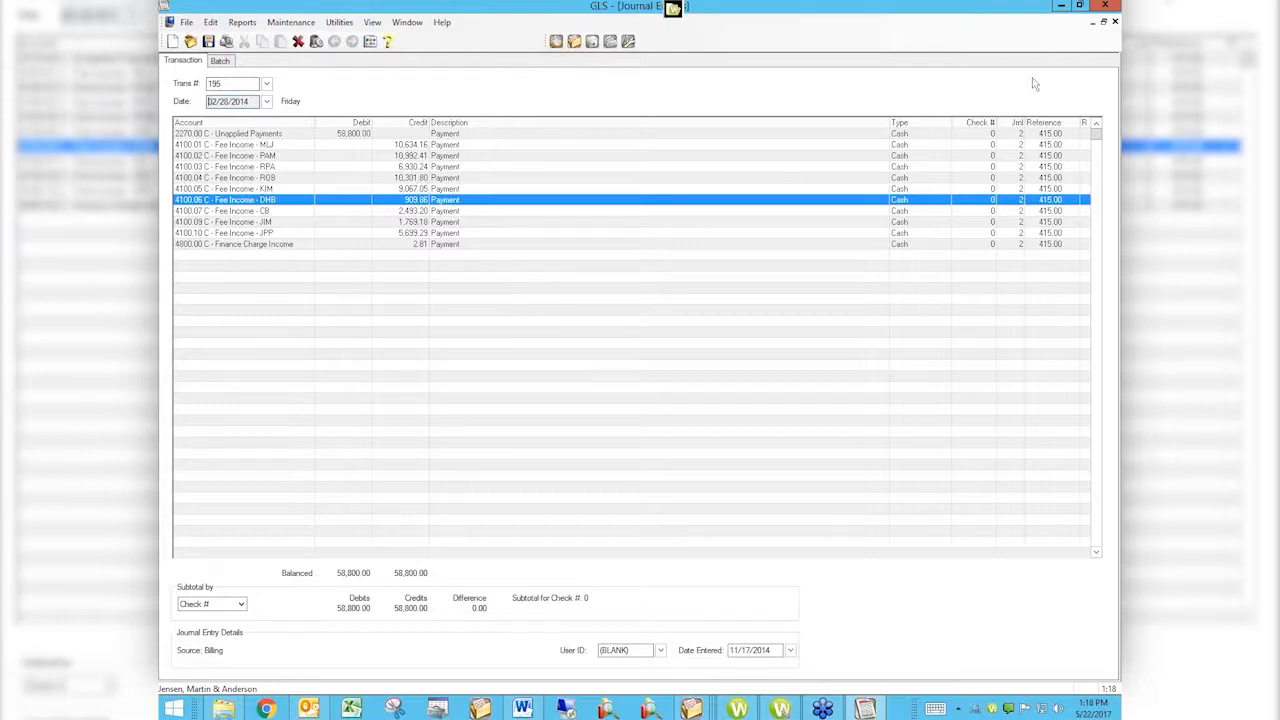
click(1115, 21)
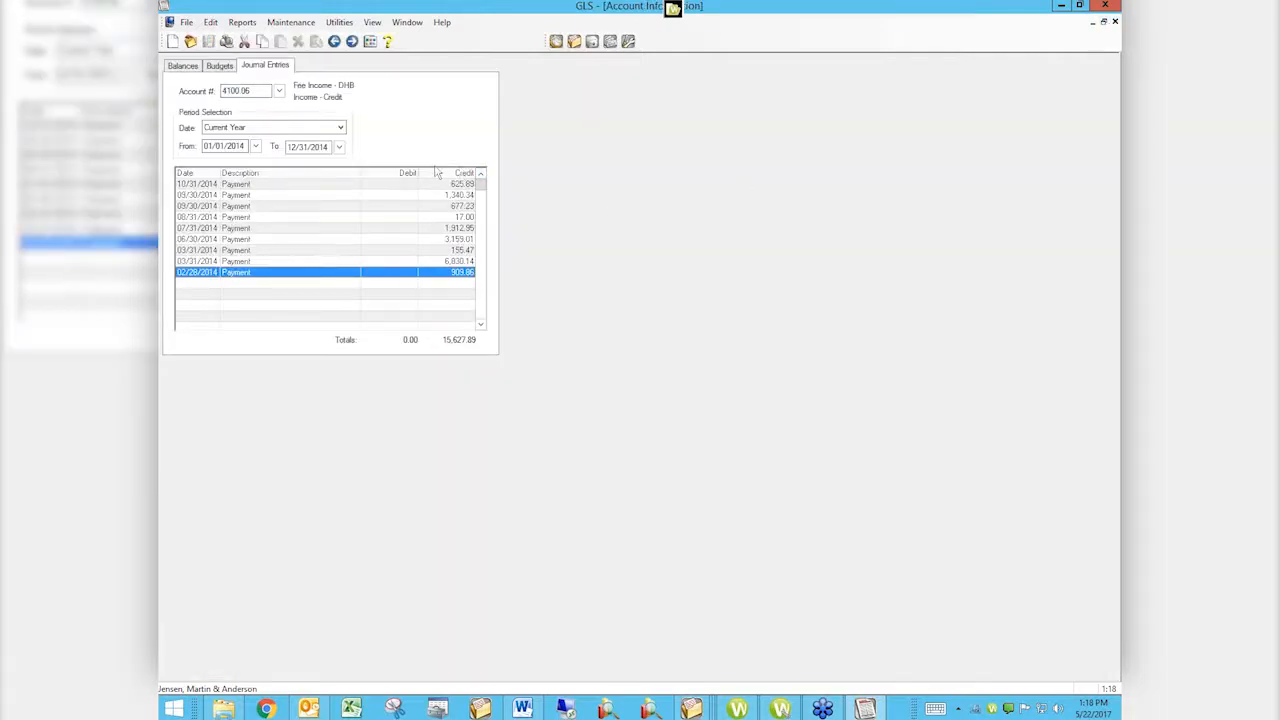
With the chart of accounts closed, view the Set Budget Amounts window for Fee Income - DHB and dismiss it without entering amounts.
click(1115, 21)
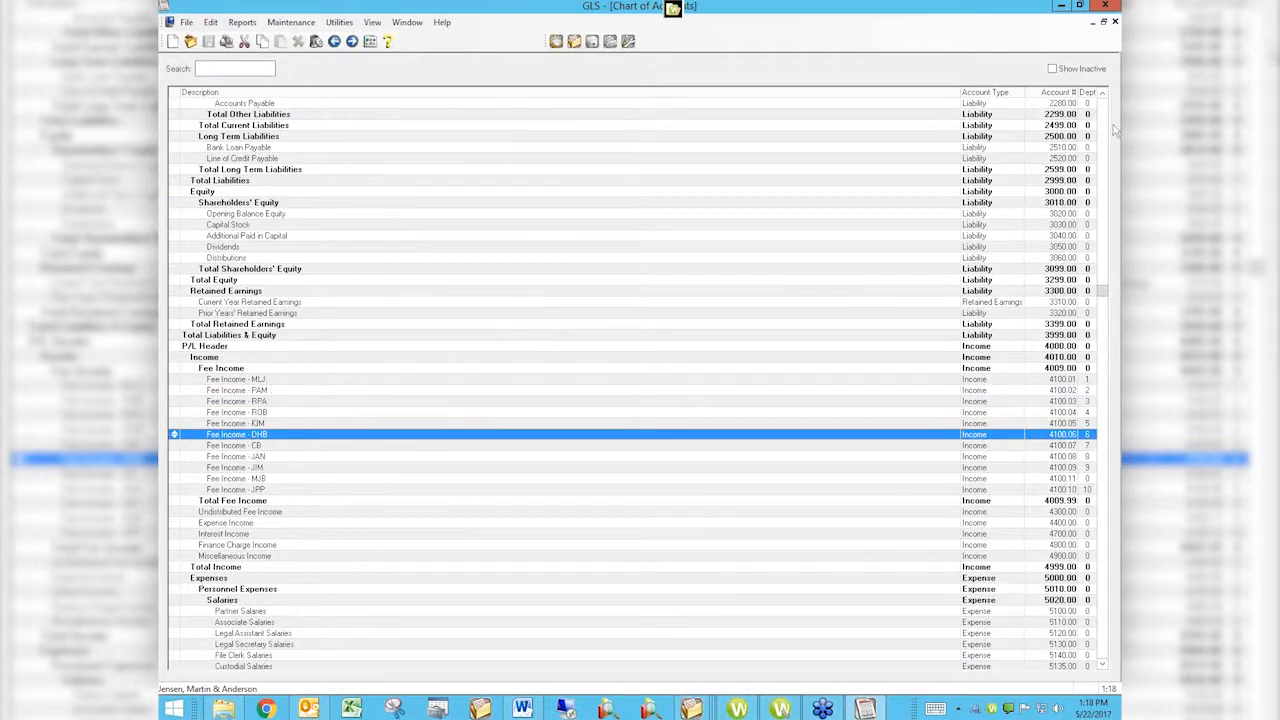
click(1115, 21)
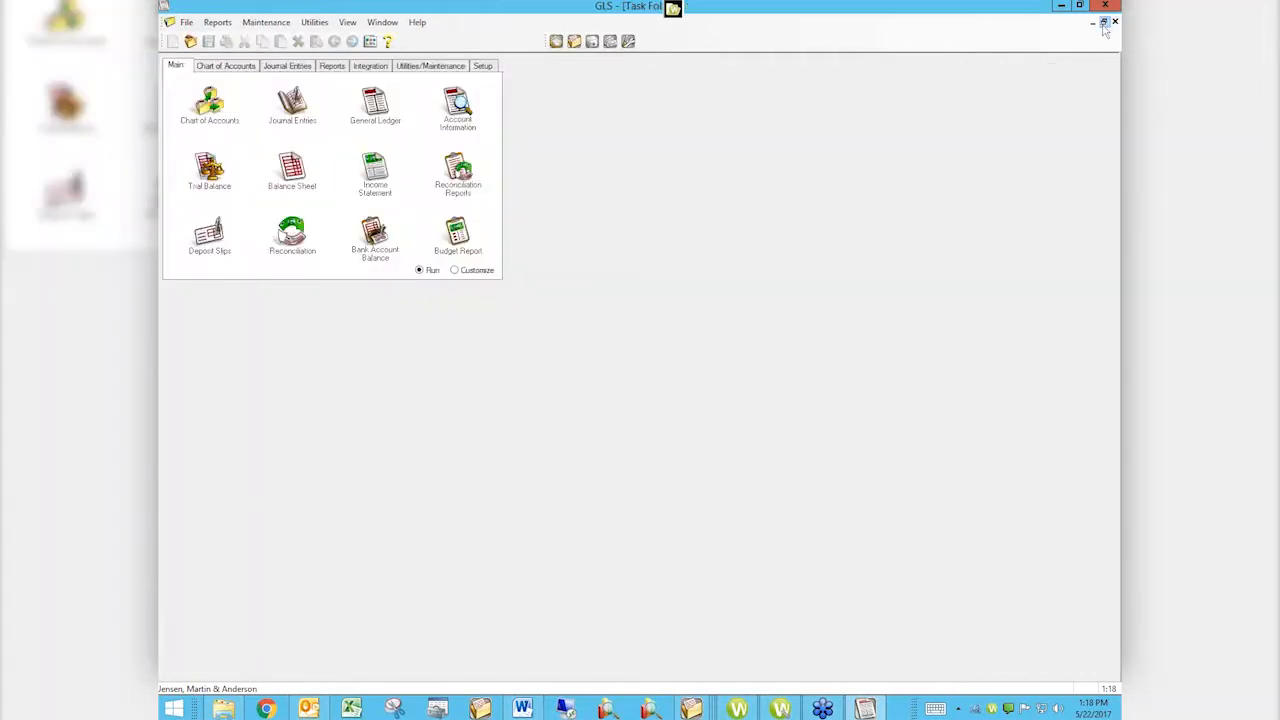
click(457, 109)
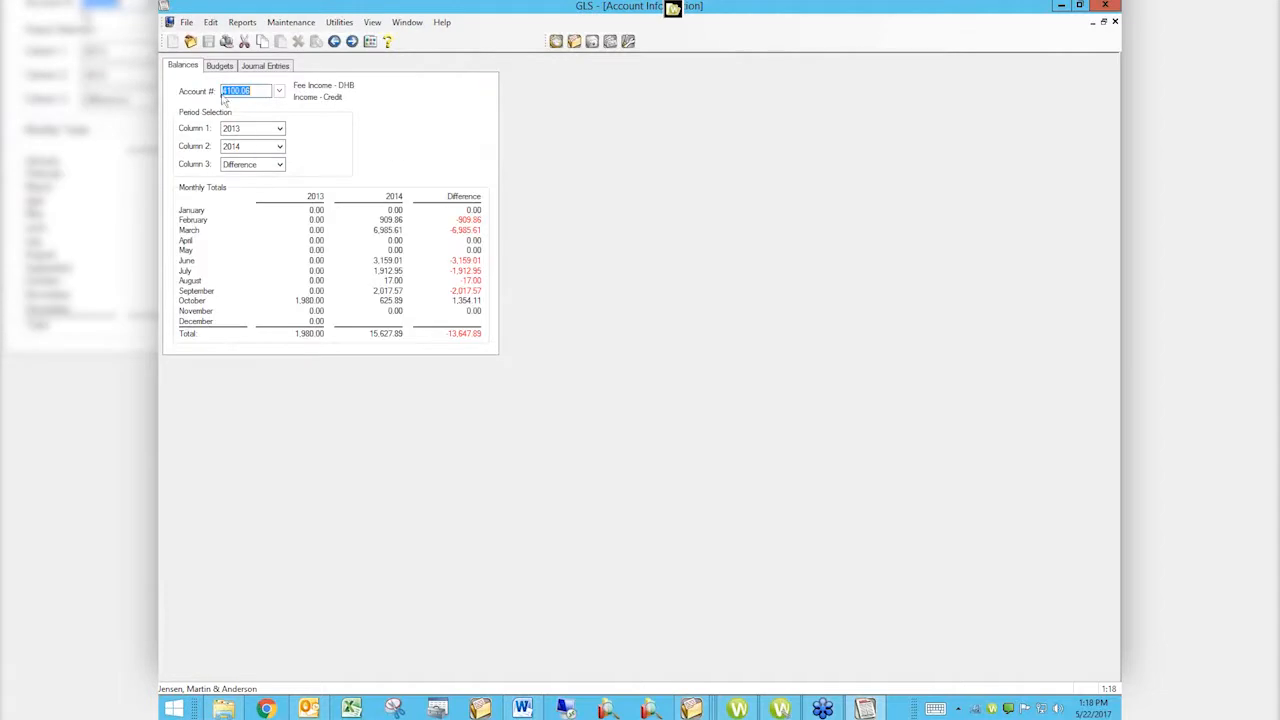
click(219, 66)
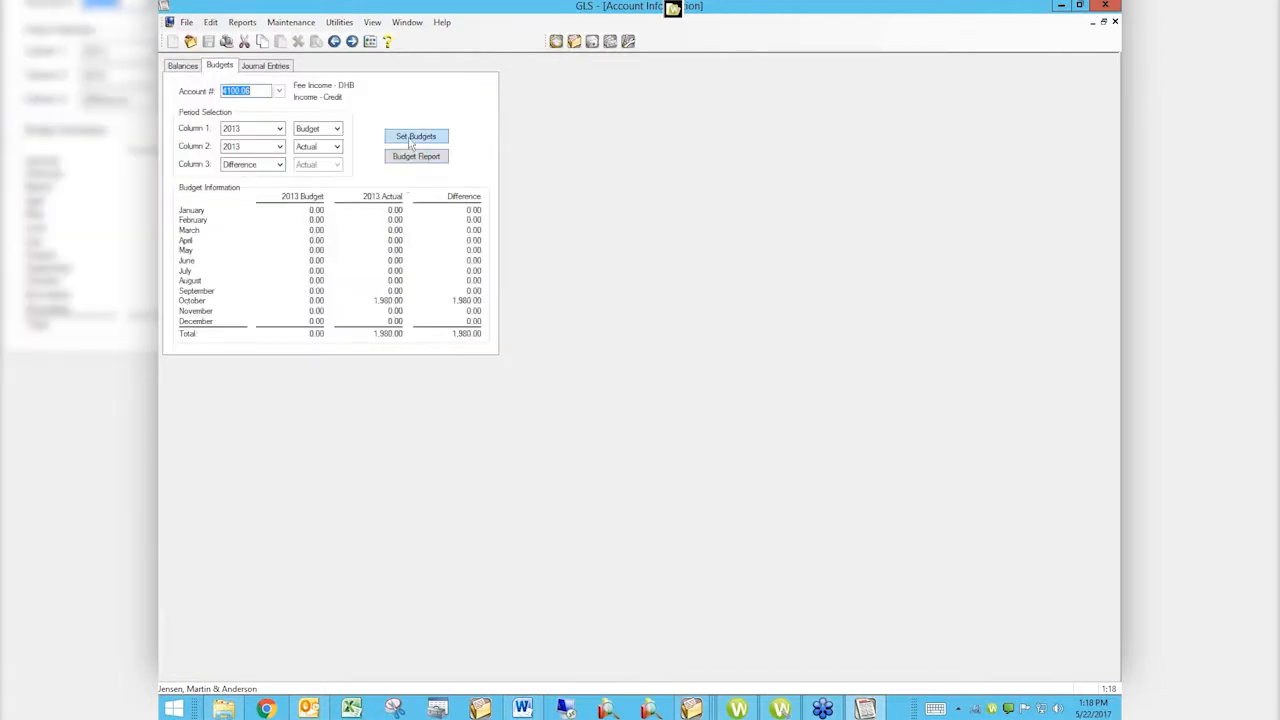
click(416, 136)
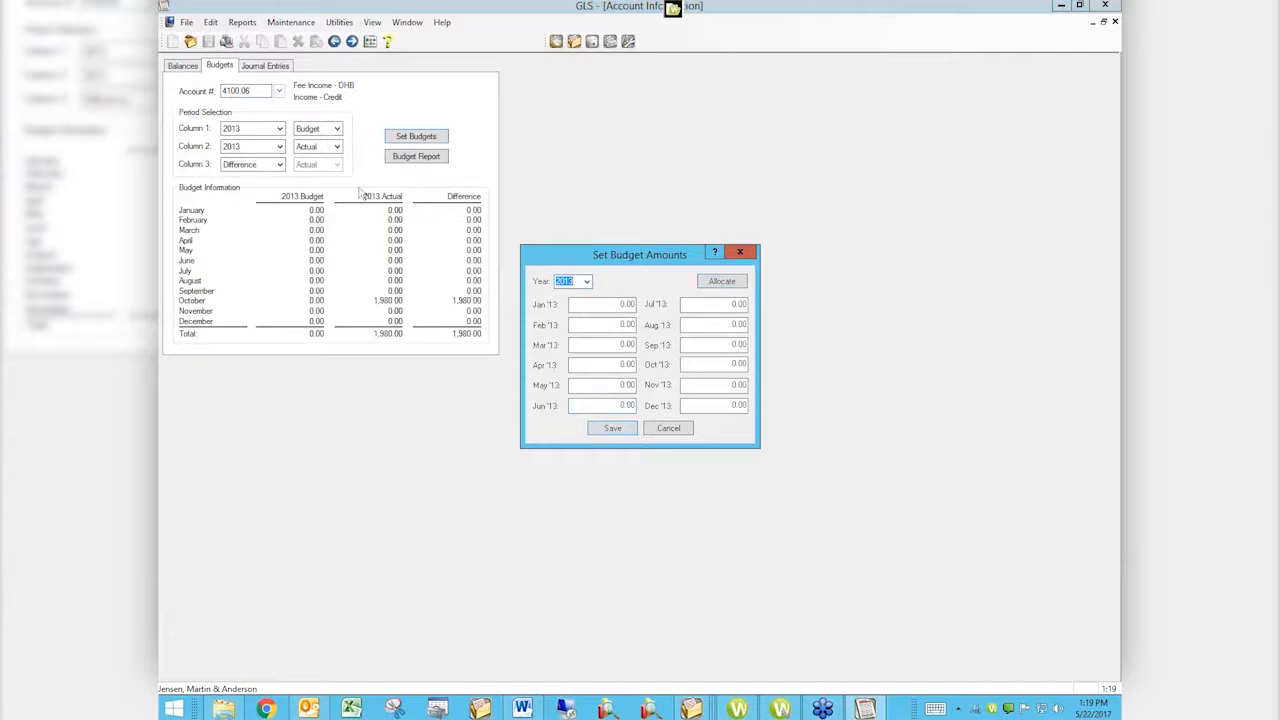
click(740, 253)
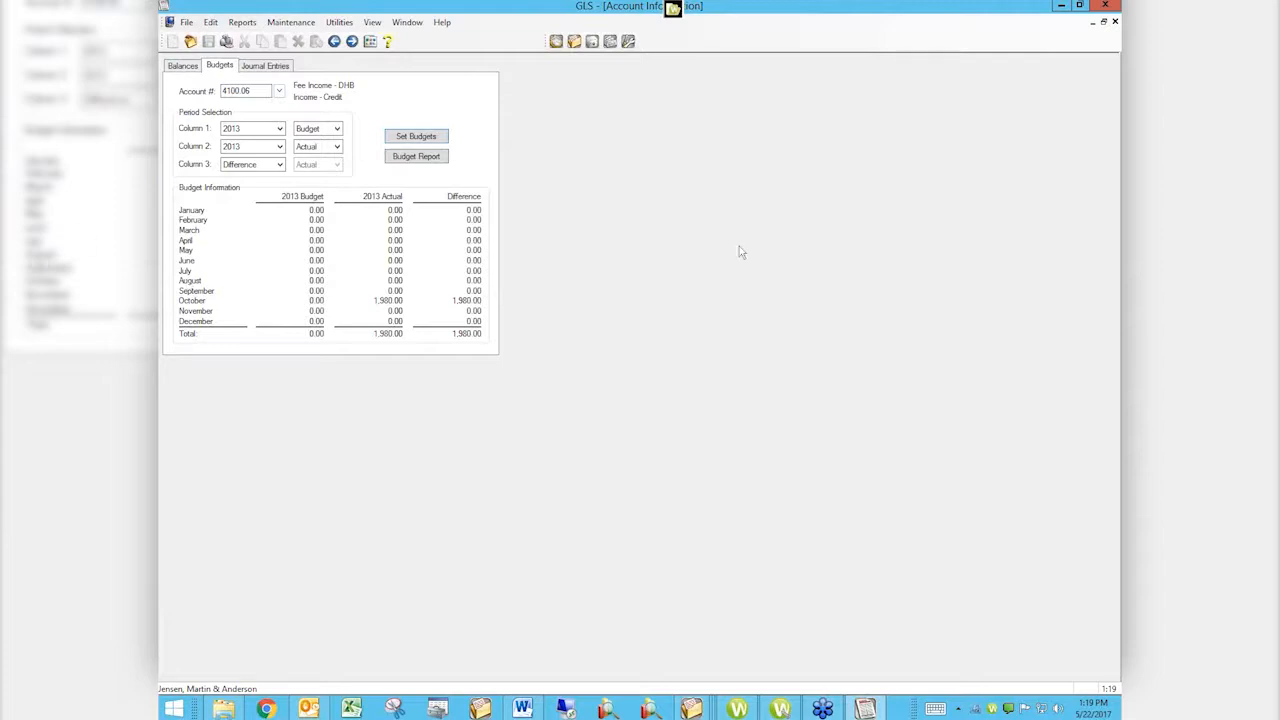
Close the account information and view the chart of accounts again.
click(1115, 21)
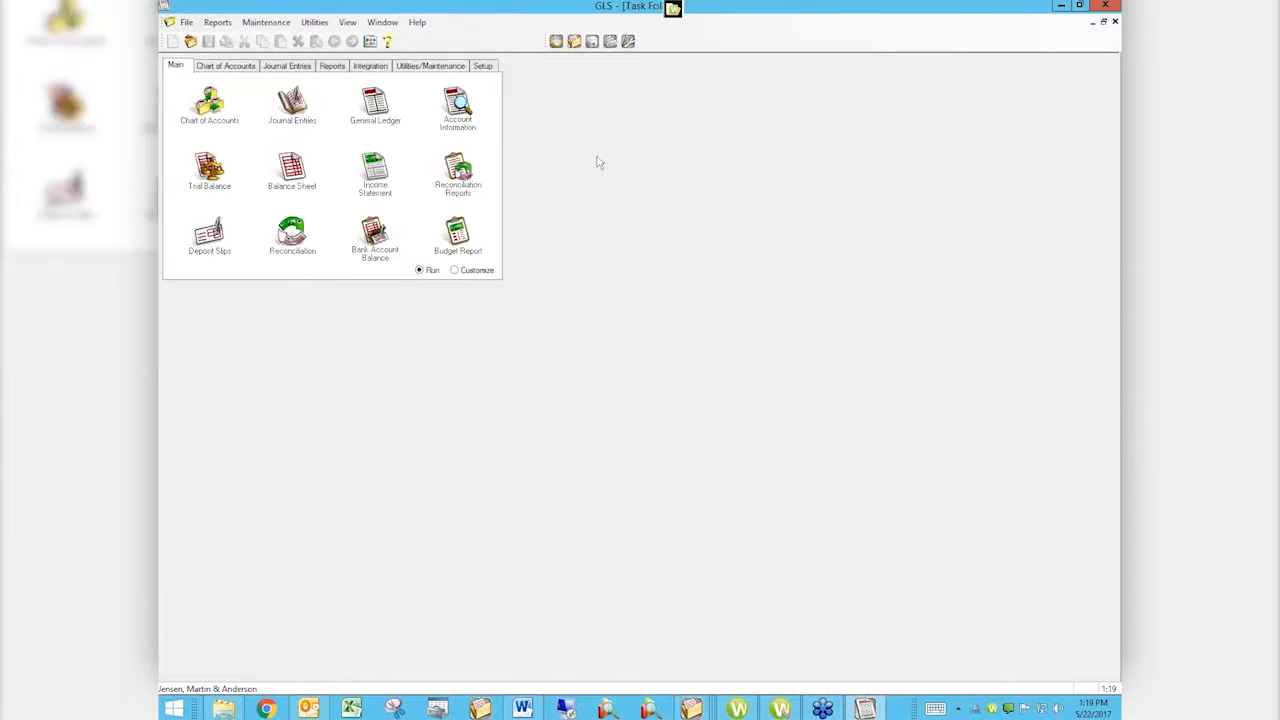
click(209, 105)
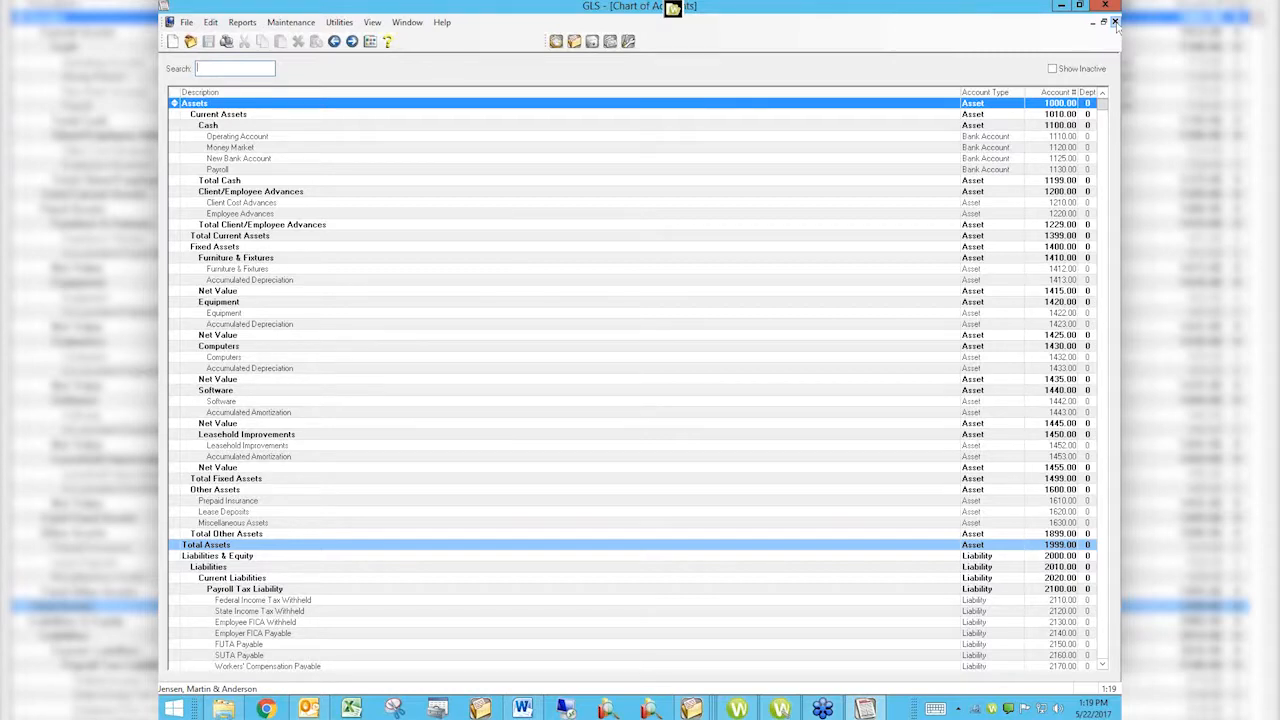
click(789, 282)
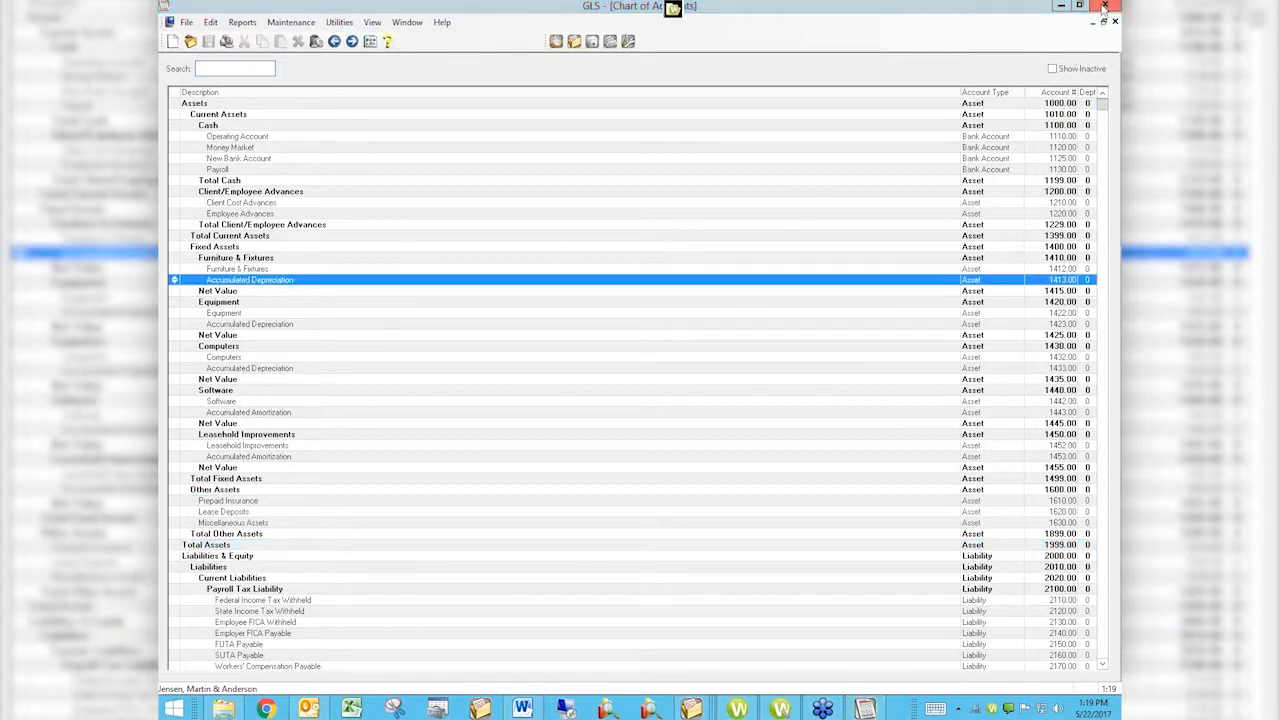
Switch to Tabs3, dismiss the sample data notice, and open payment entry.
click(562, 45)
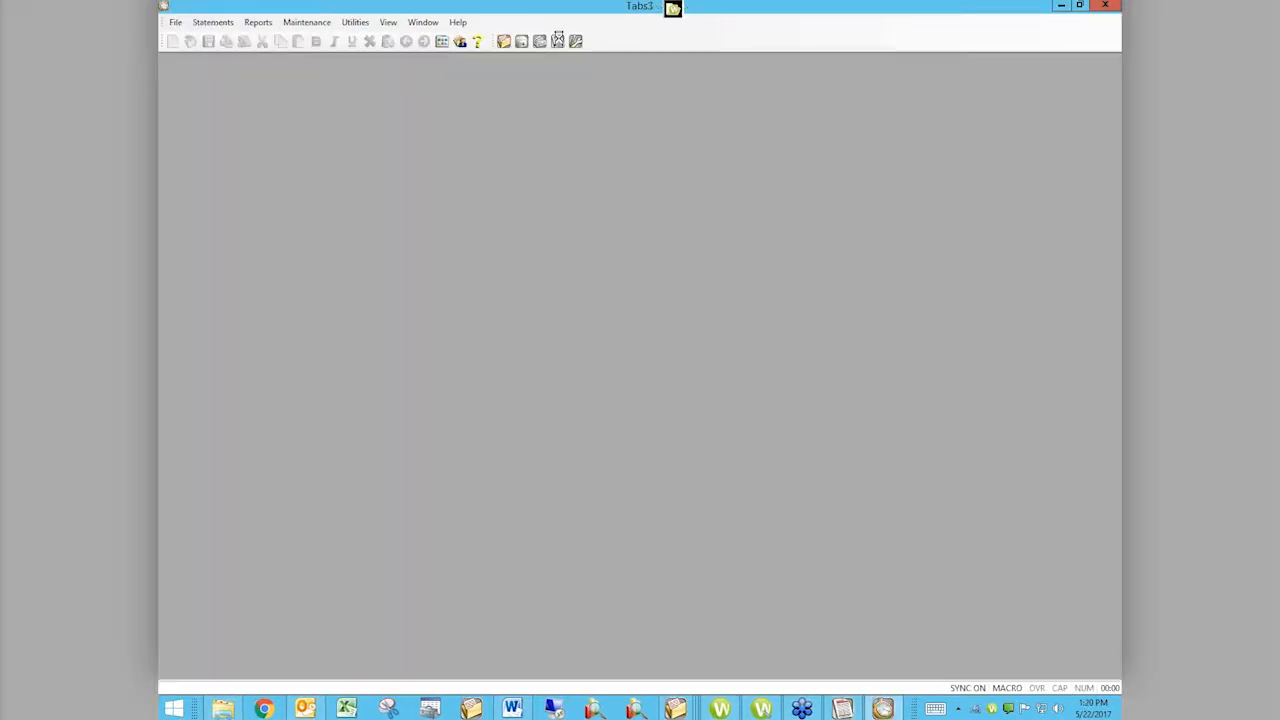
click(457, 41)
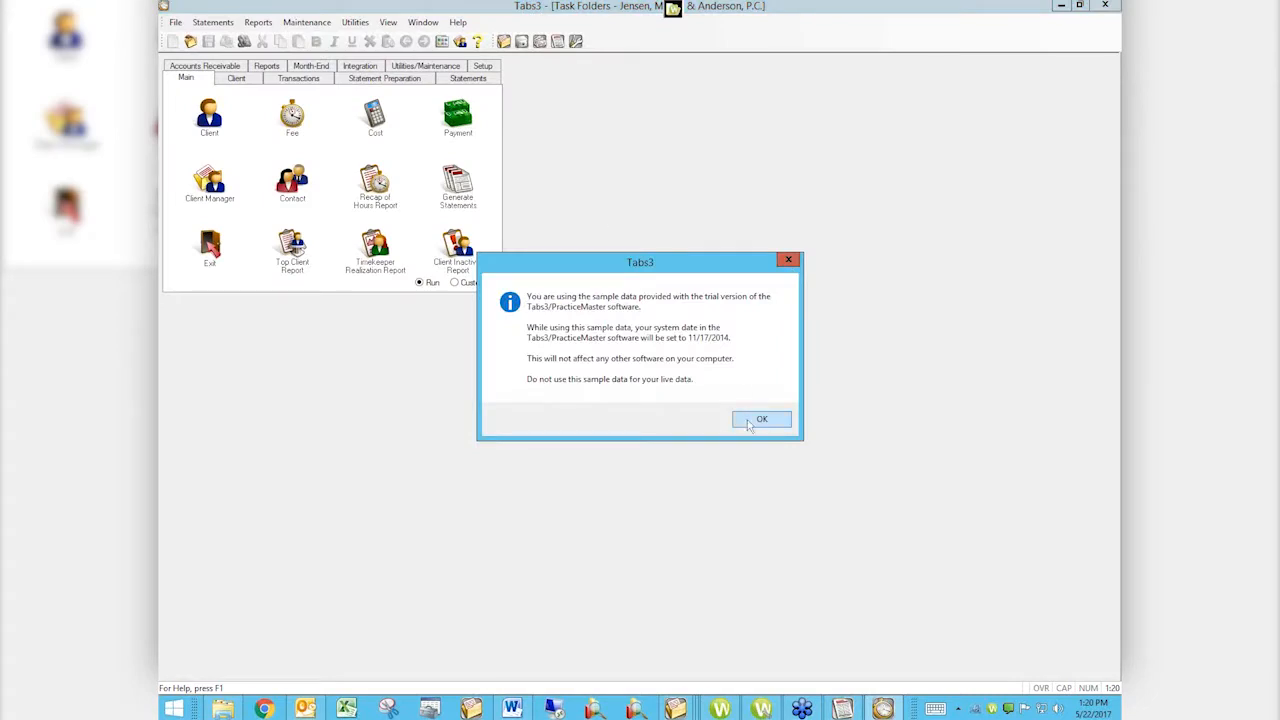
click(752, 421)
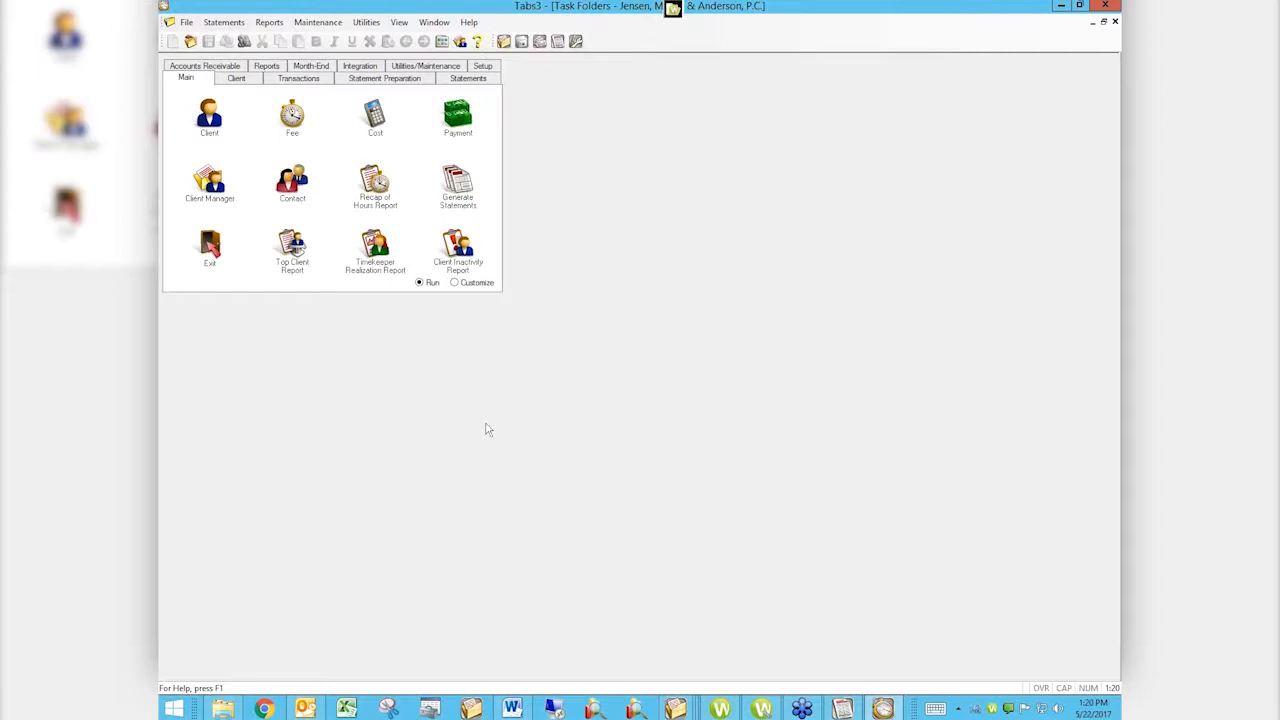
click(459, 118)
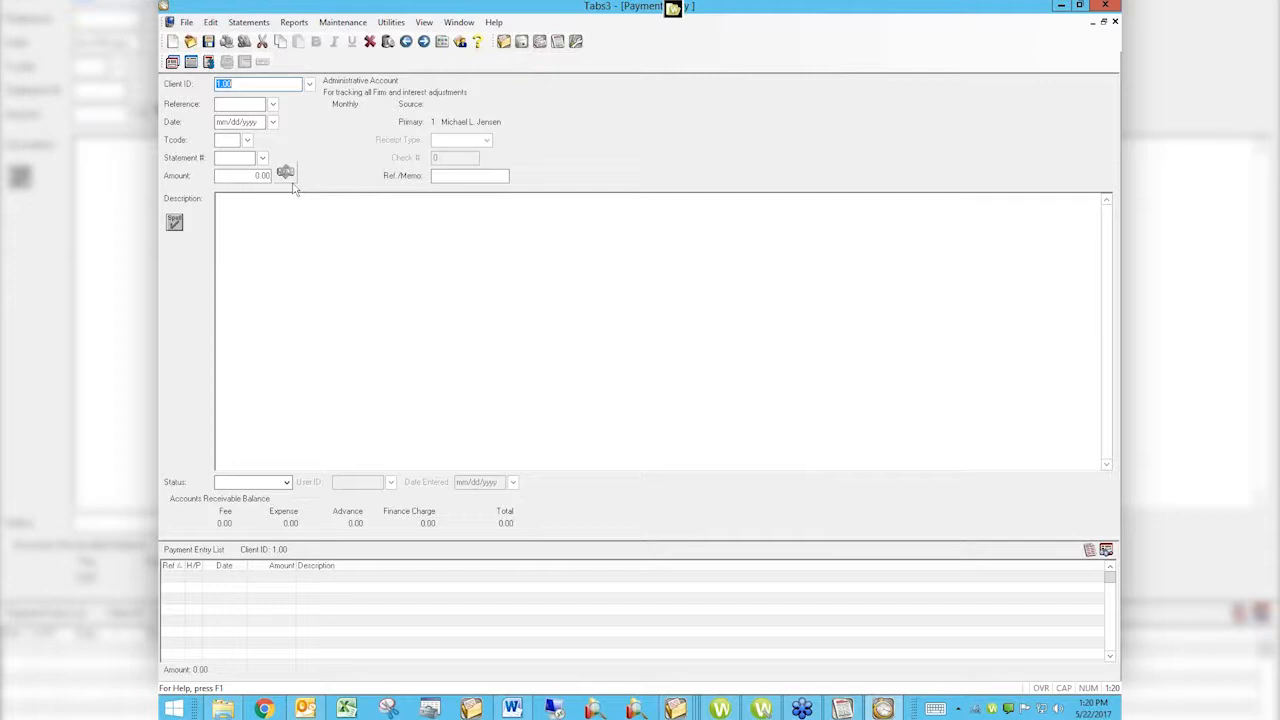
key(Return)
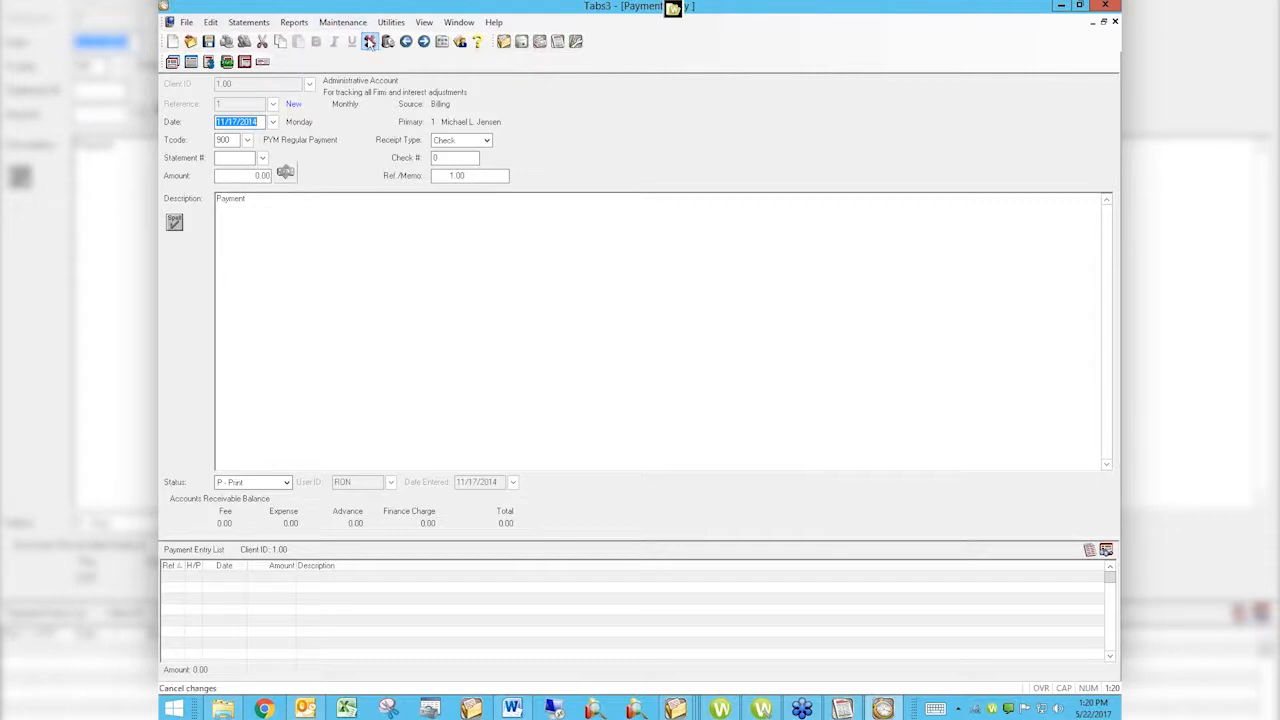
click(369, 41)
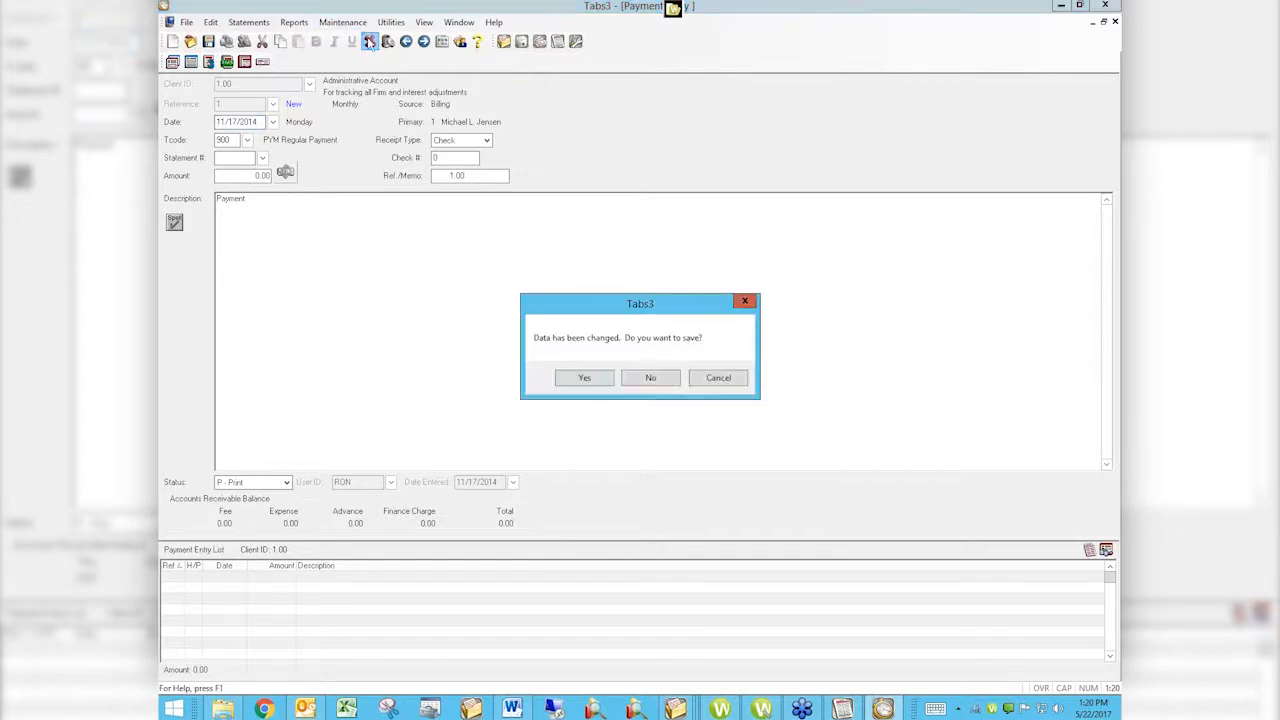
click(651, 380)
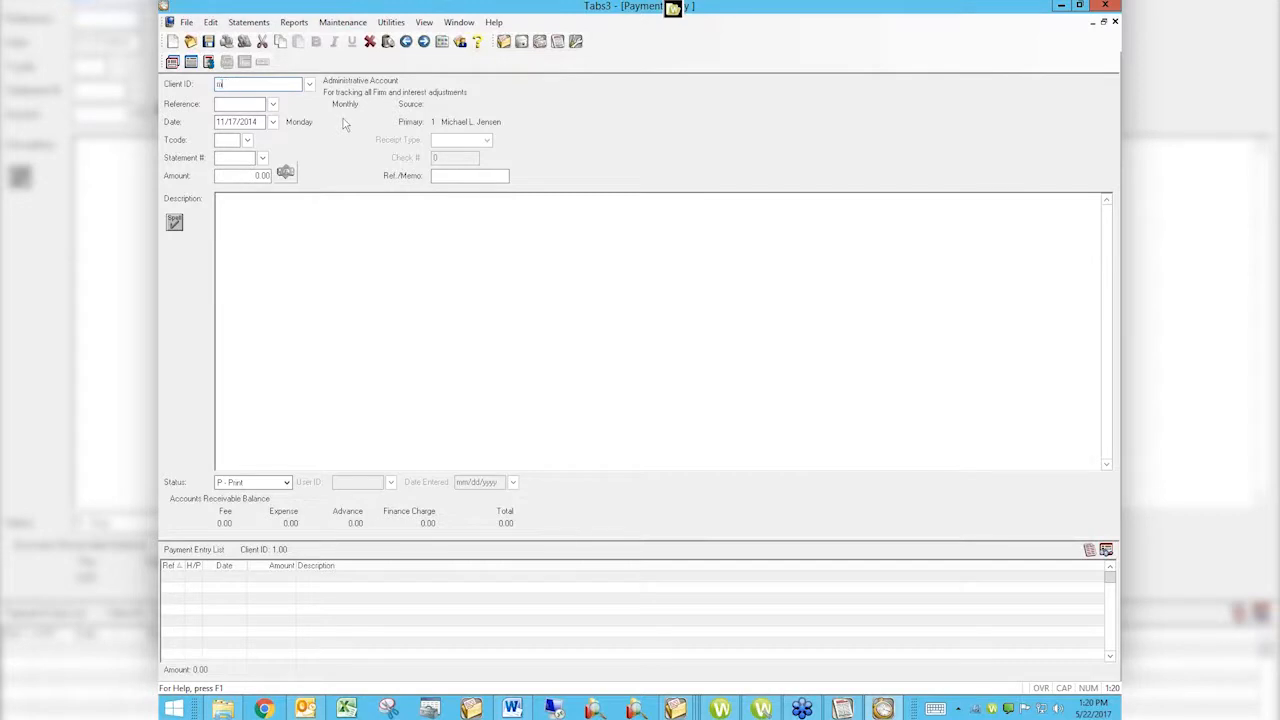
text(415)
key(Tab)
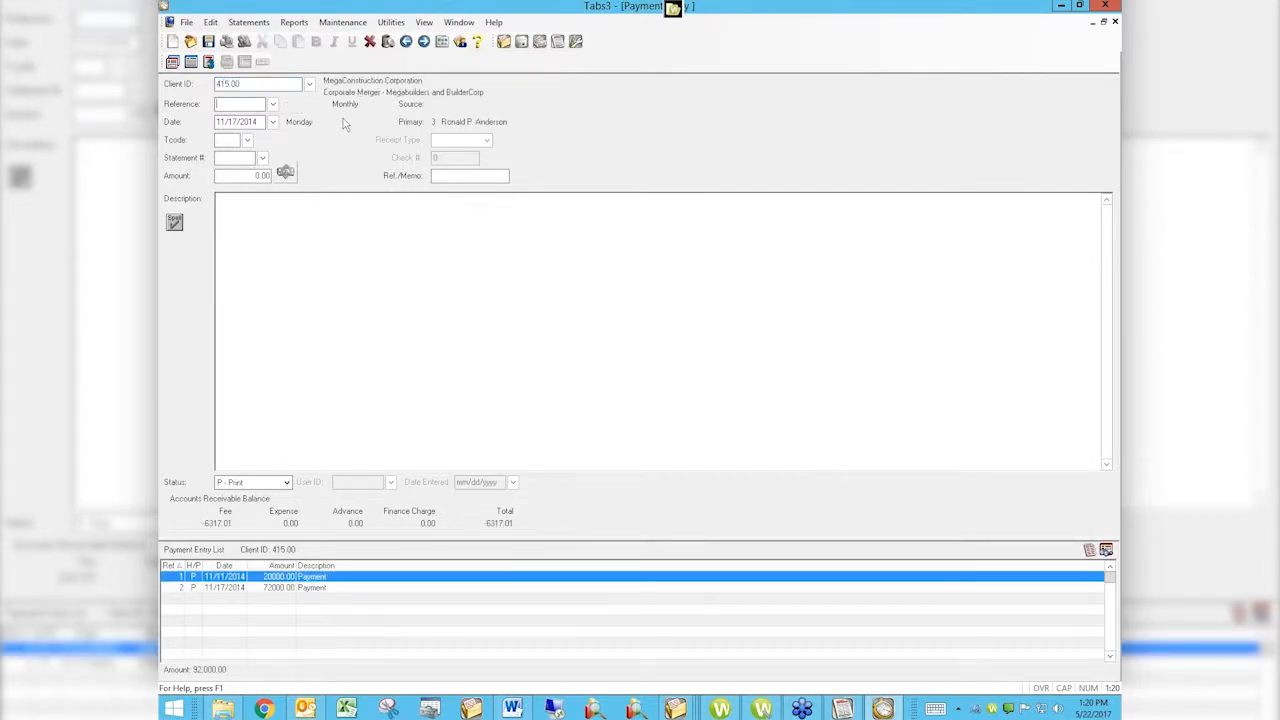
key(shift+Tab)
Enter a regular check payment of 1,000.00 dated 11/17/2014 for Peterson Insurance Co., General Legal Counsel.
text(pete)
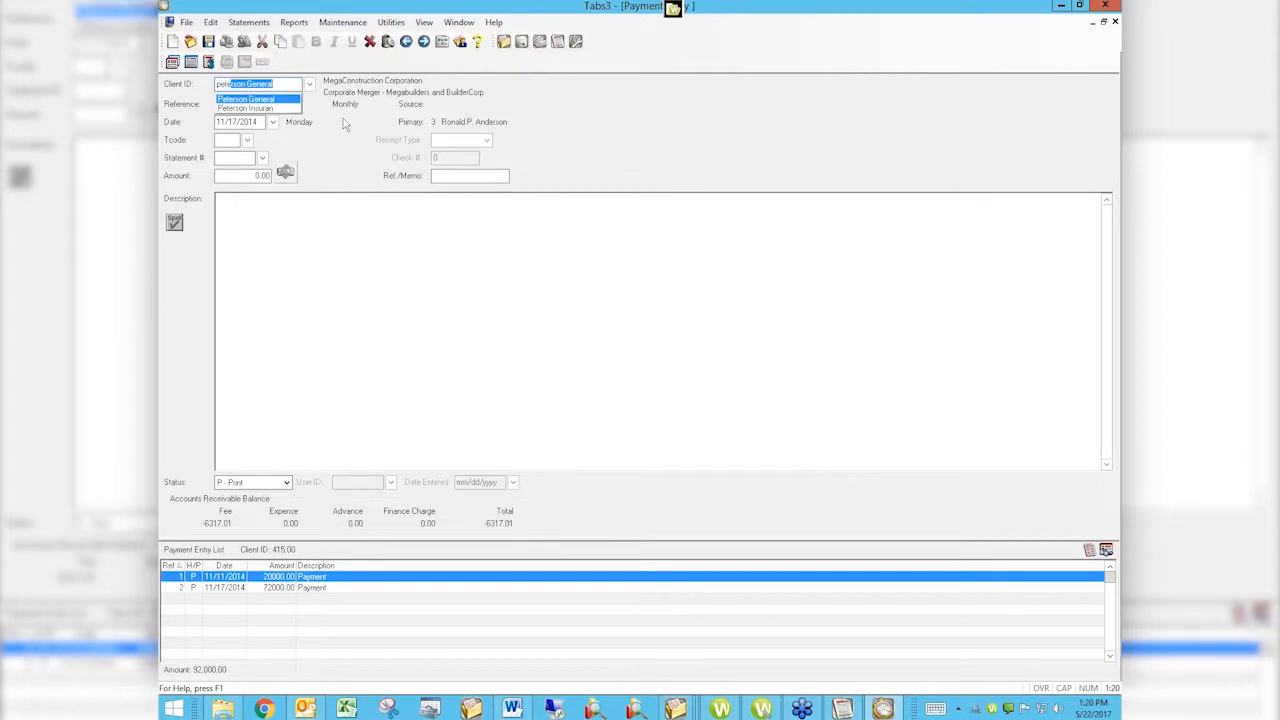
key(Down)
key(Tab)
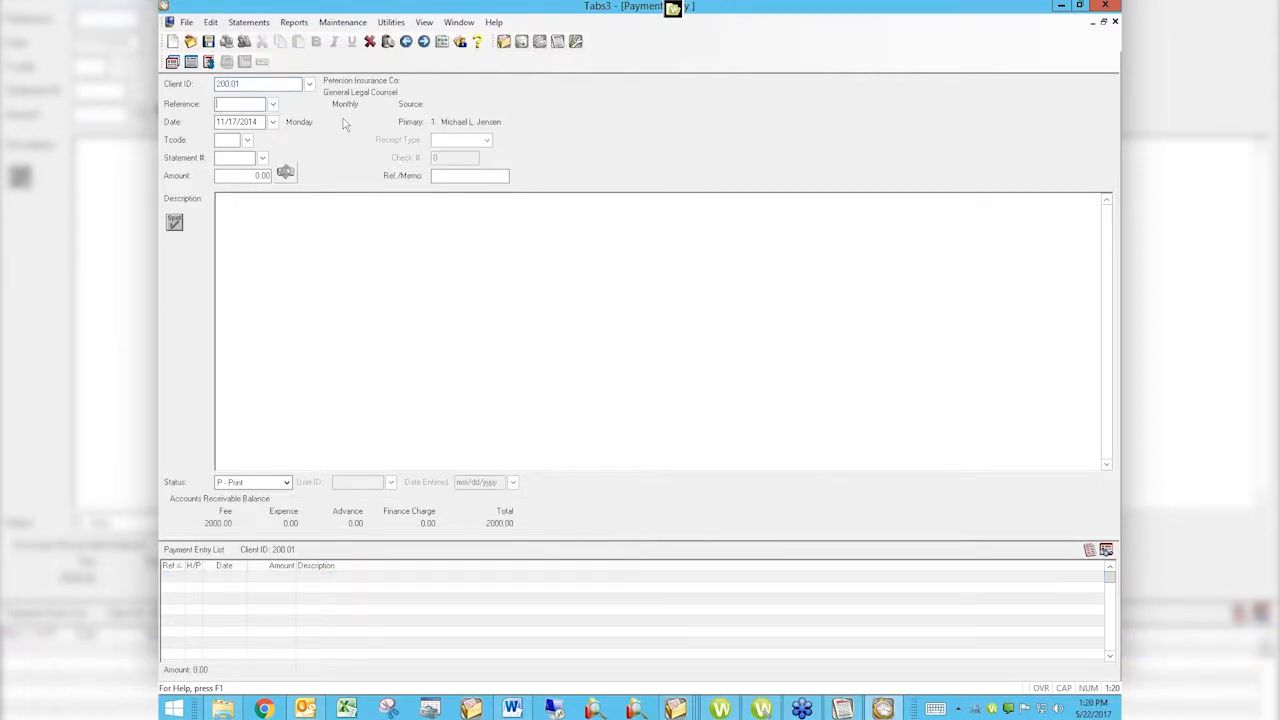
key(Tab)
key(Tab)
key(Tab)
key(Tab)
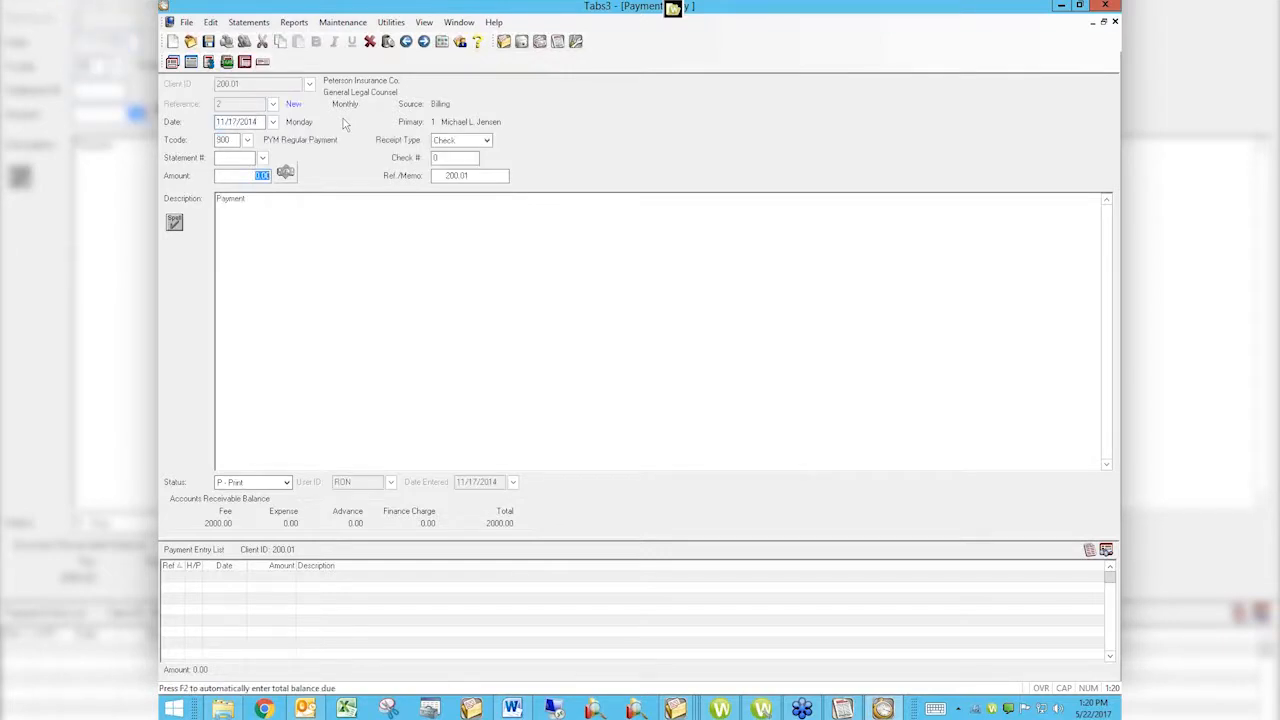
text(1,000)
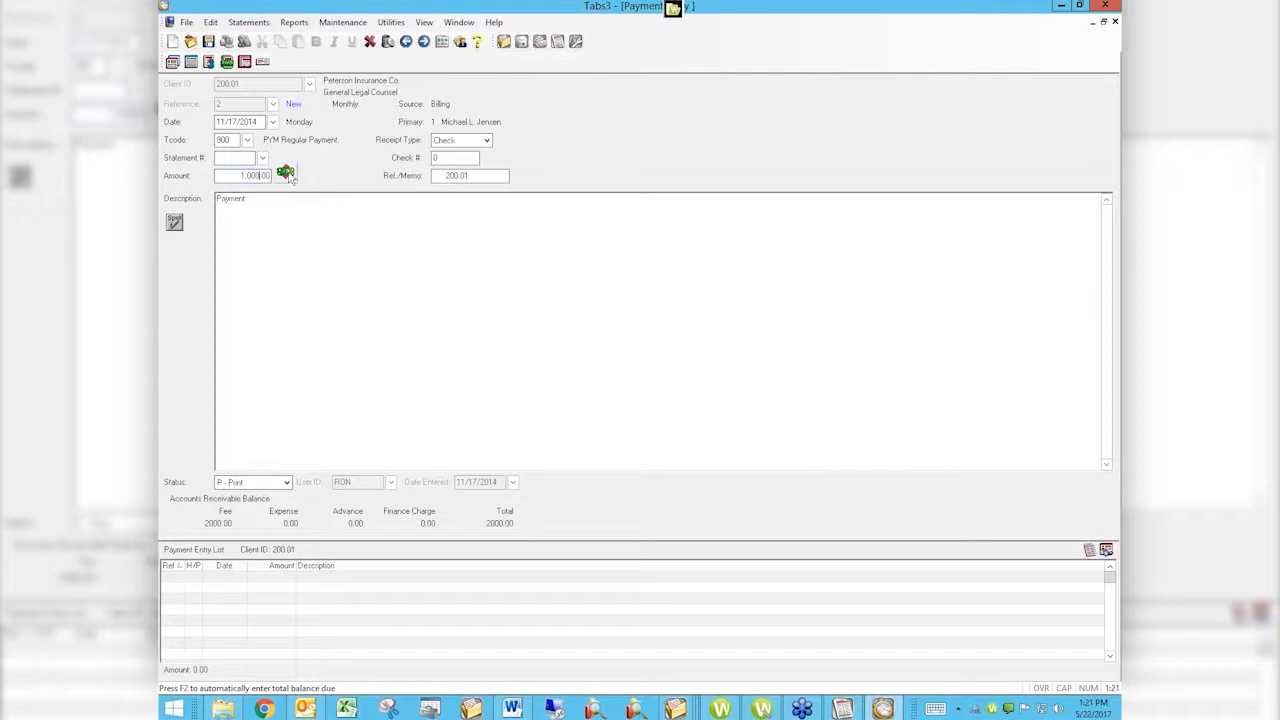
key(Tab)
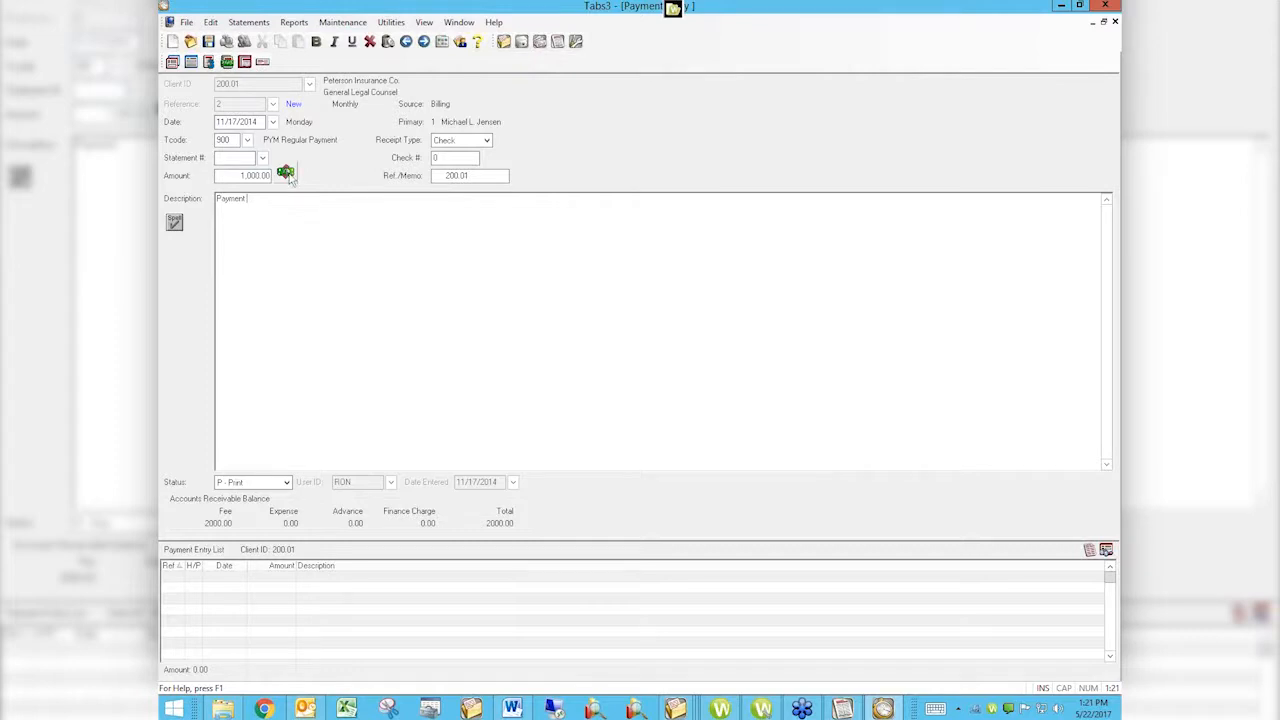
Open the payment's allocation and review its fee compensation information, statement allocation and A/R summary allocation.
click(285, 175)
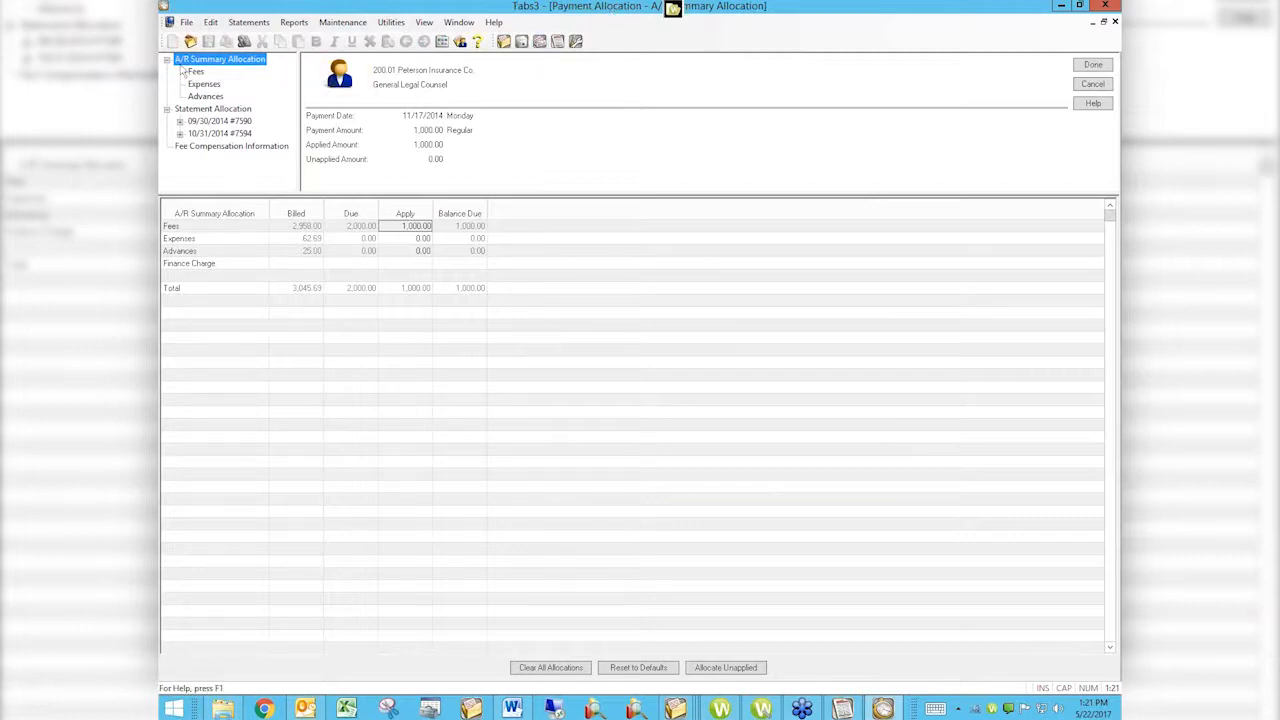
click(167, 61)
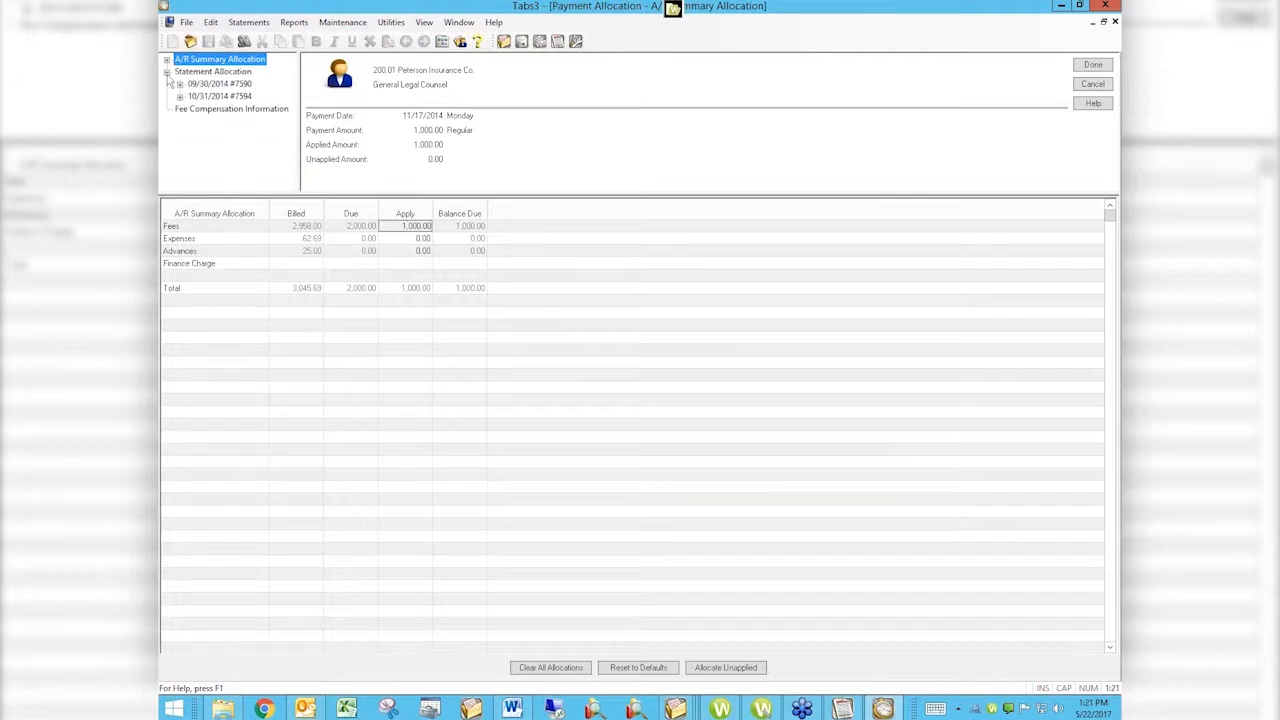
click(219, 110)
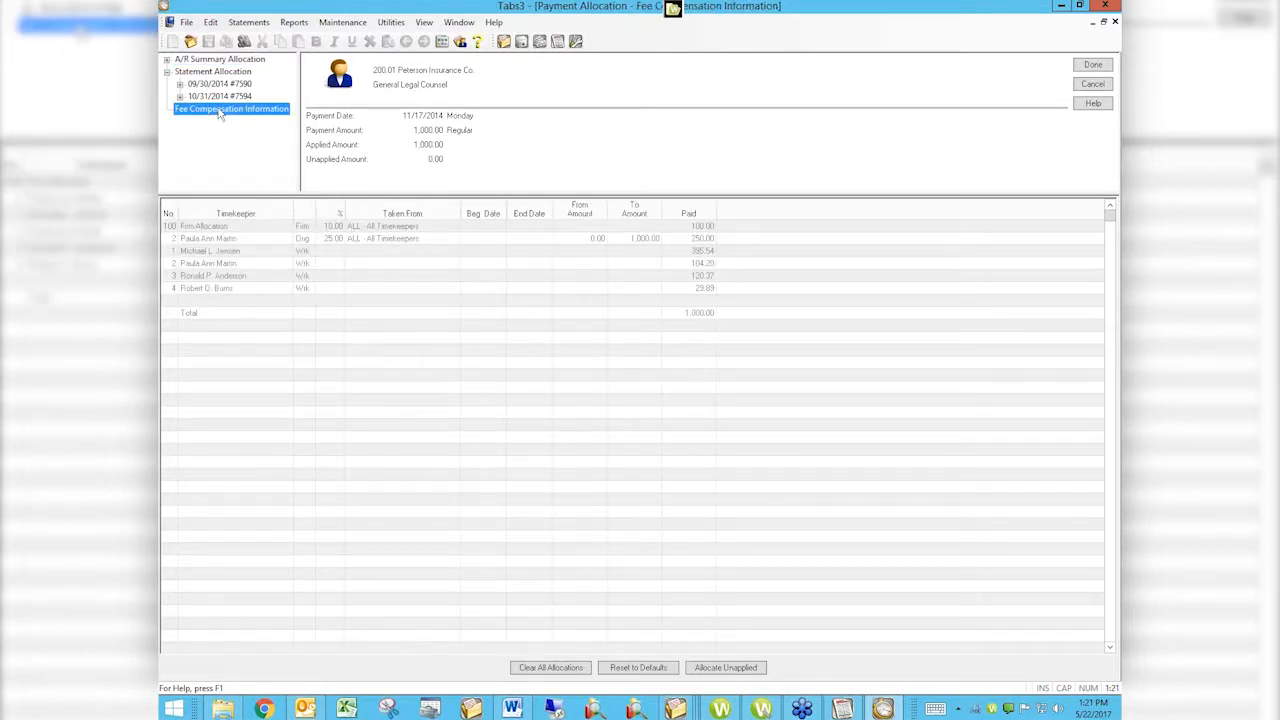
click(216, 72)
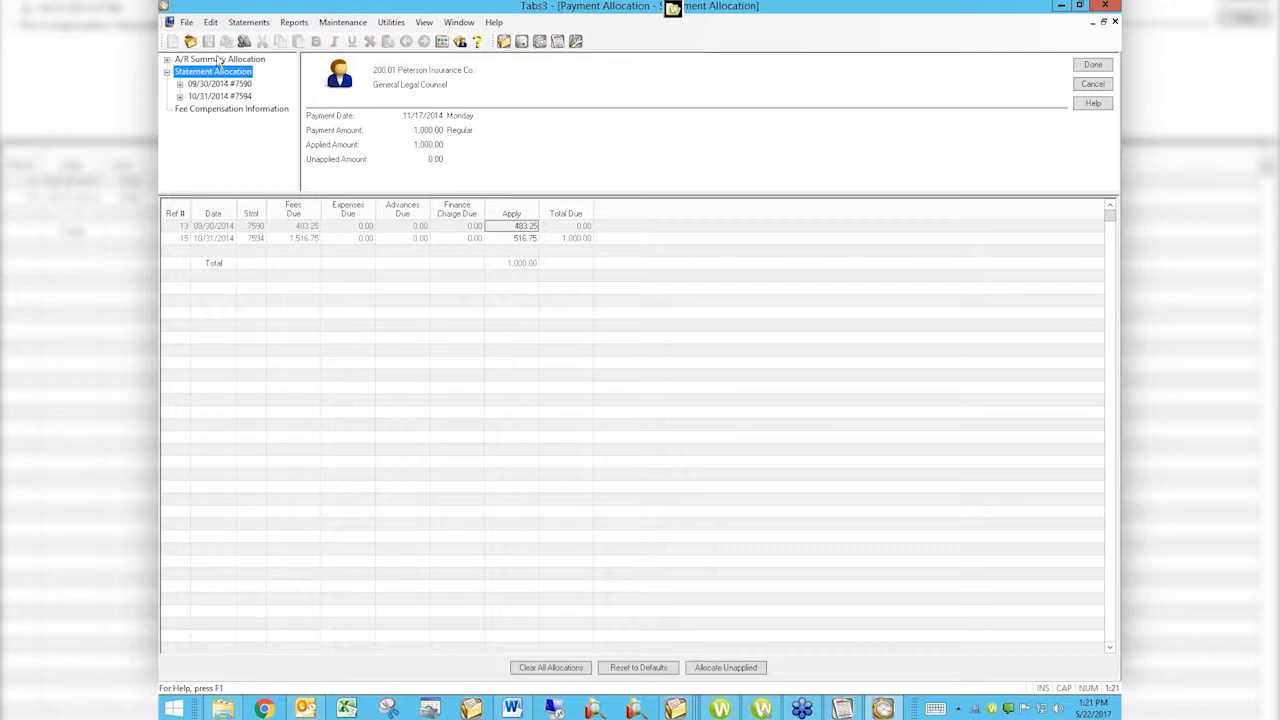
click(218, 60)
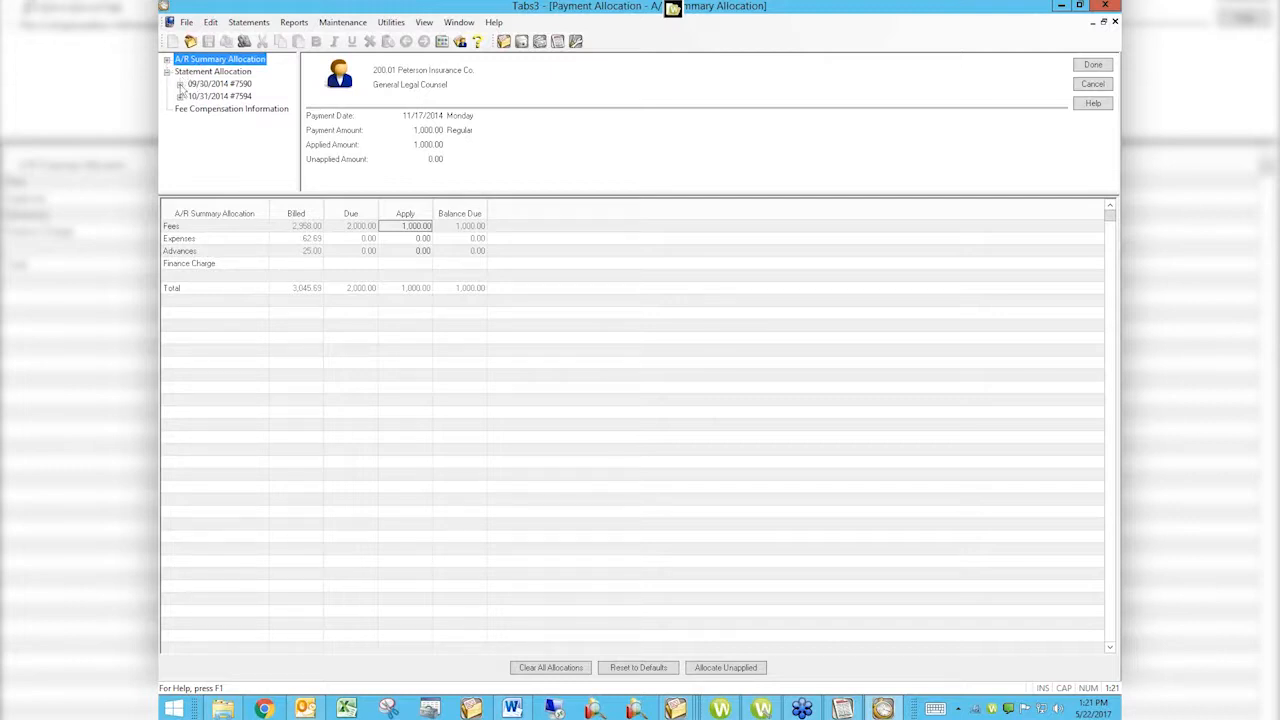
Examine how the payment is allocated across statements, and review the 09/30/2014 statement's allocation and its fees by timekeeper.
click(180, 85)
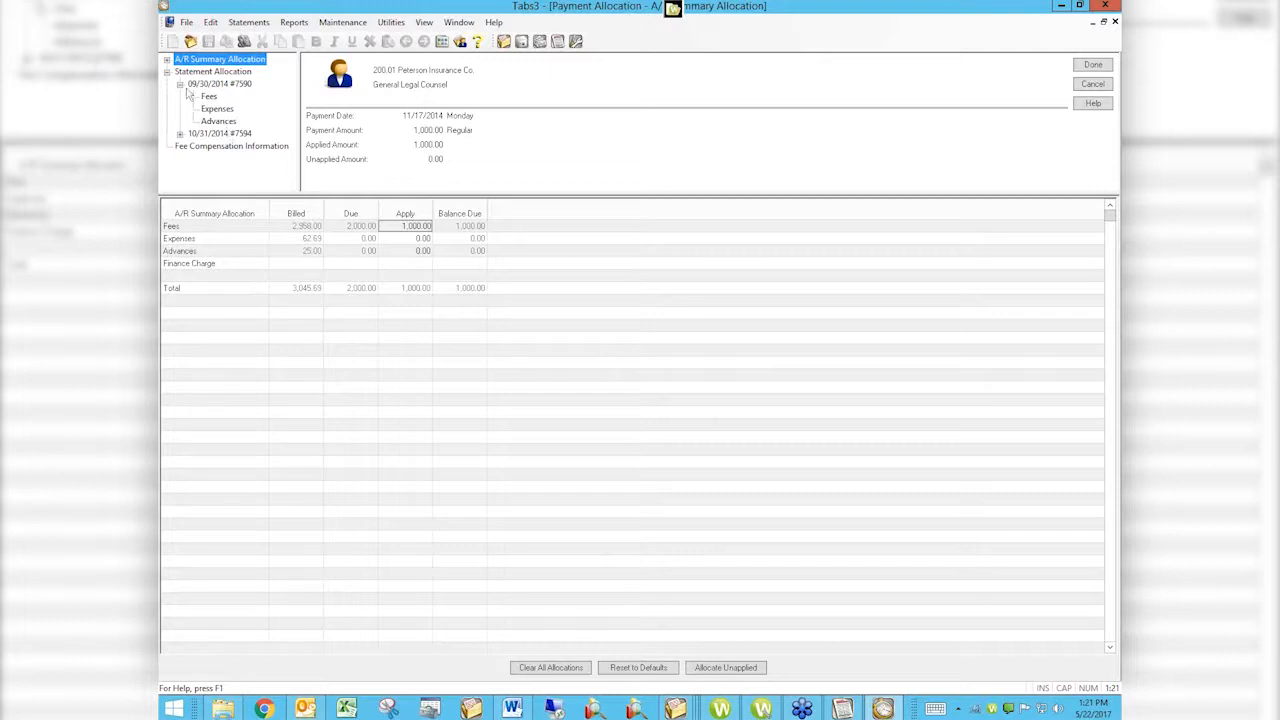
click(180, 84)
click(214, 72)
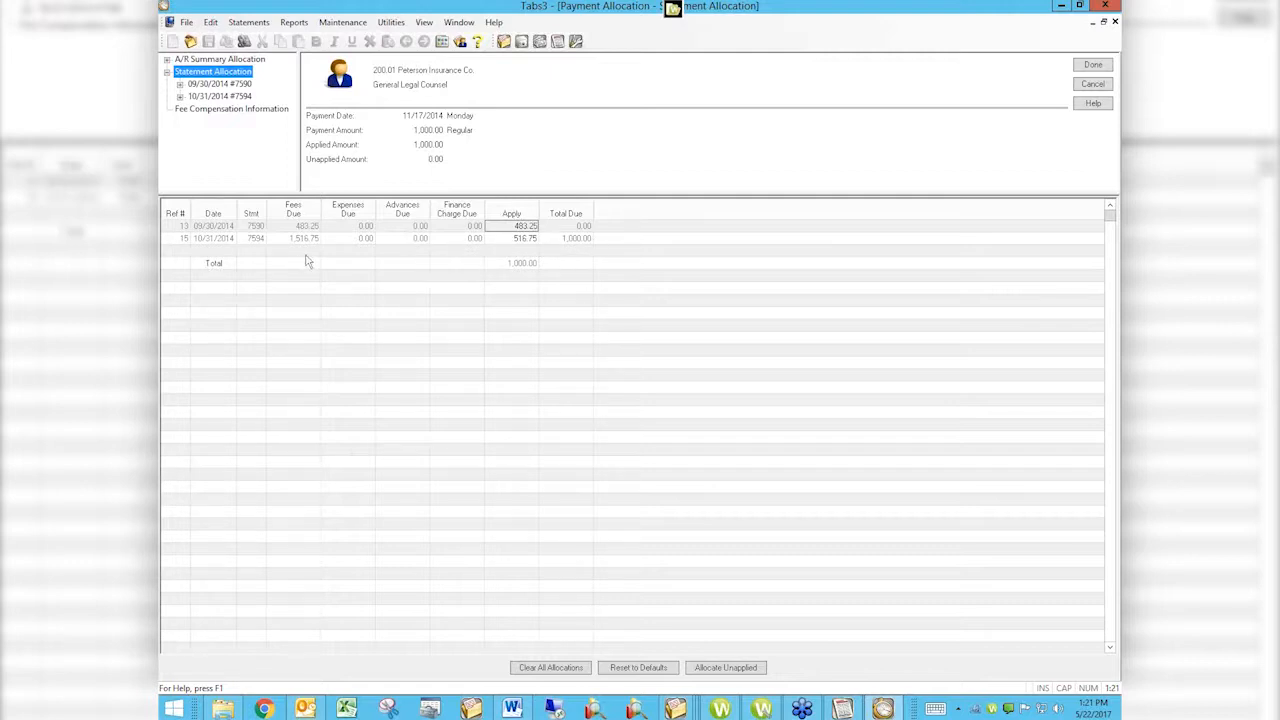
click(180, 86)
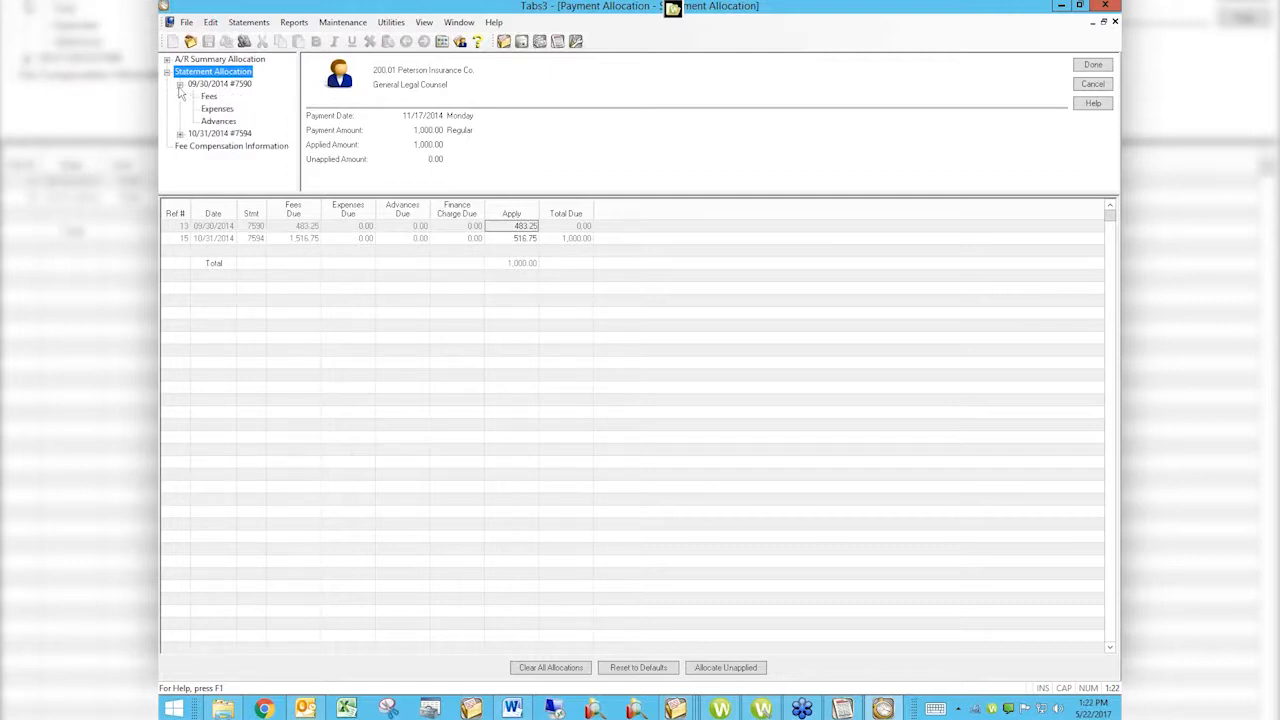
click(221, 86)
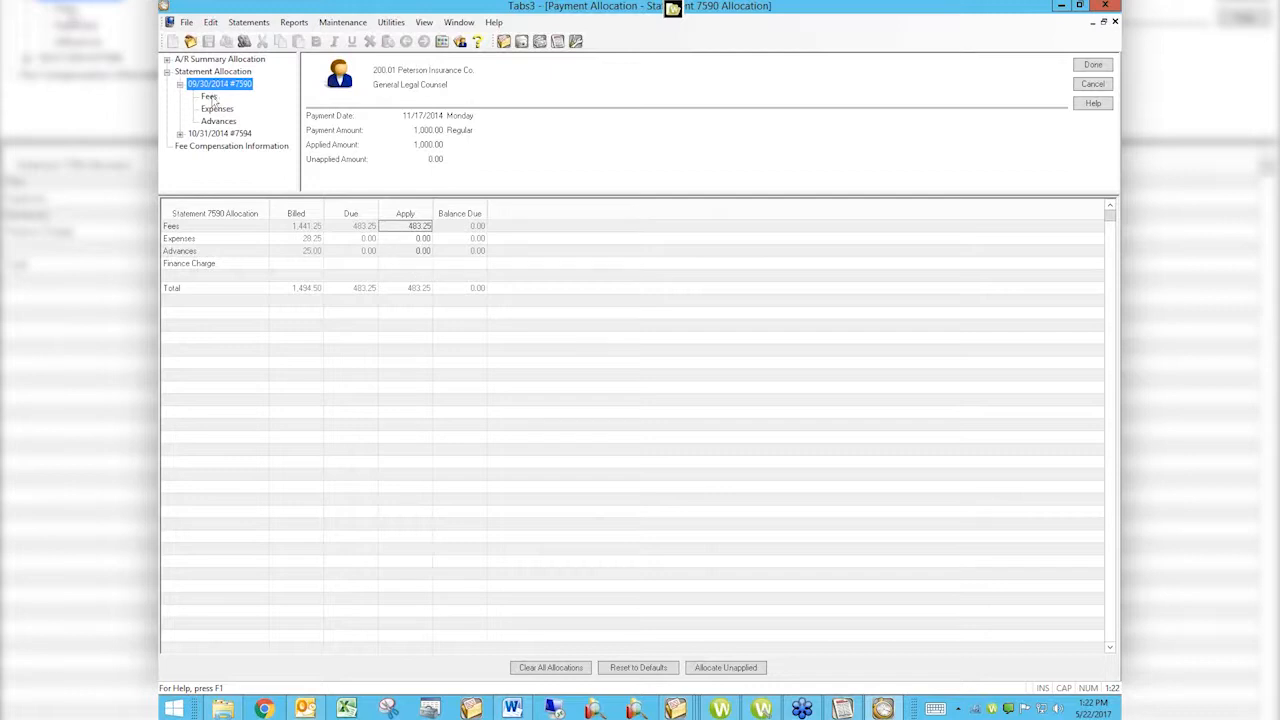
click(209, 97)
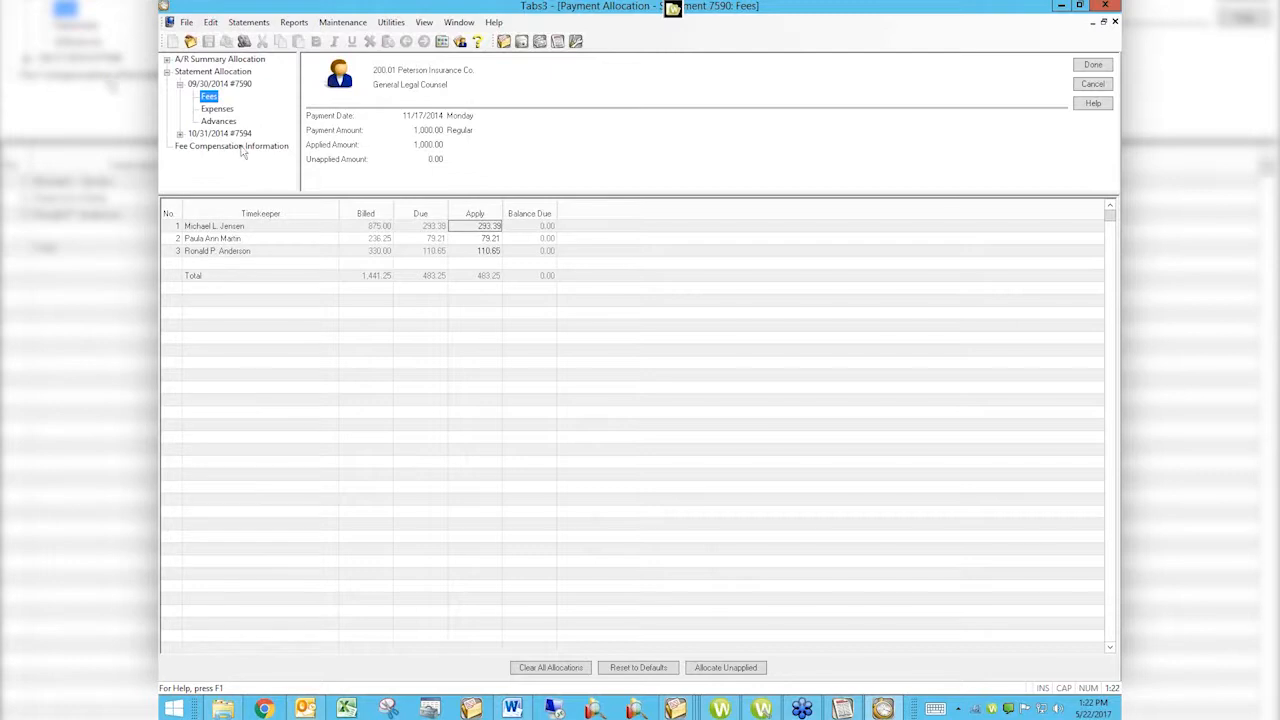
Compare the fee compensation information with the 09/30/2014 statement's fees, and review the 10/31/2014 statement's allocation and the overall statement allocation.
click(242, 147)
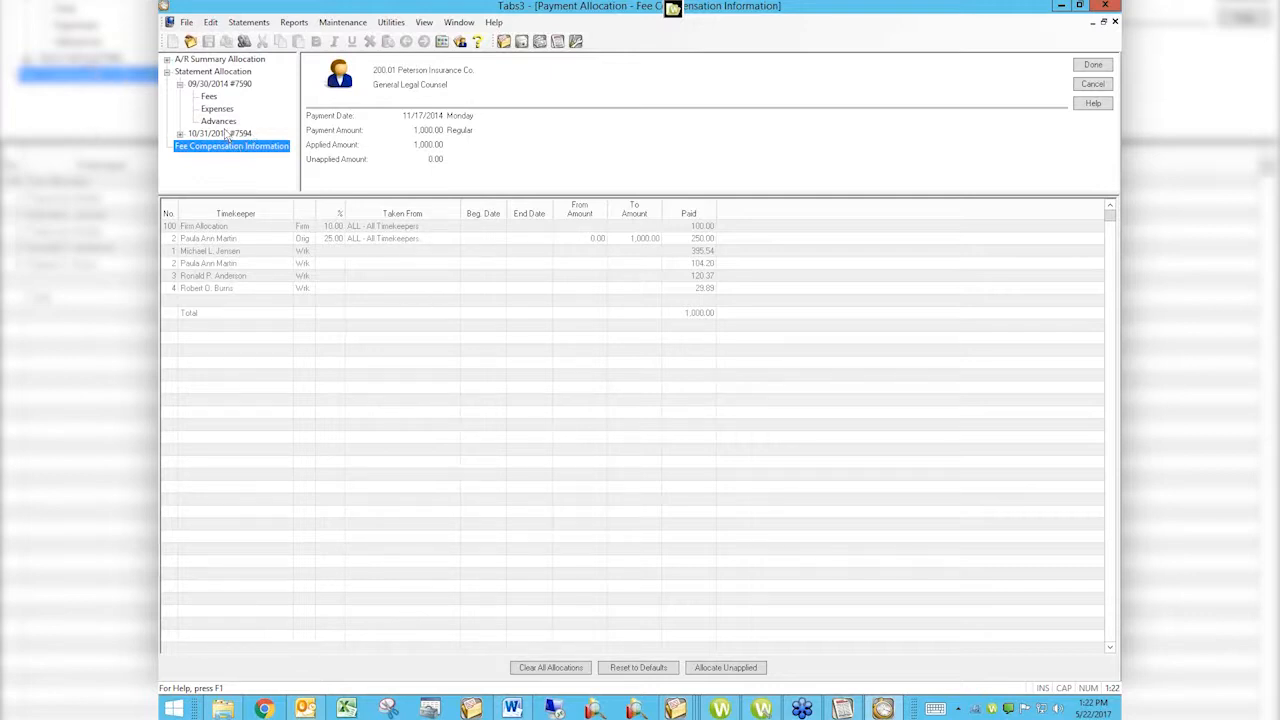
click(209, 97)
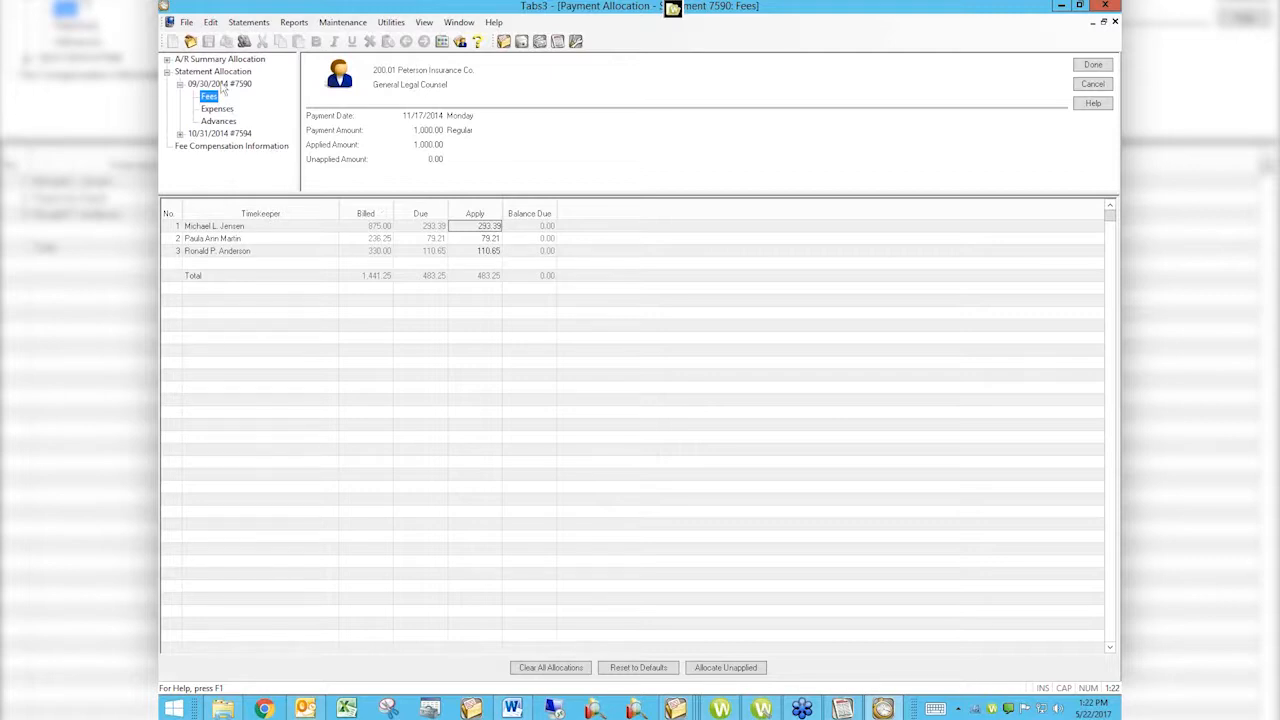
click(220, 85)
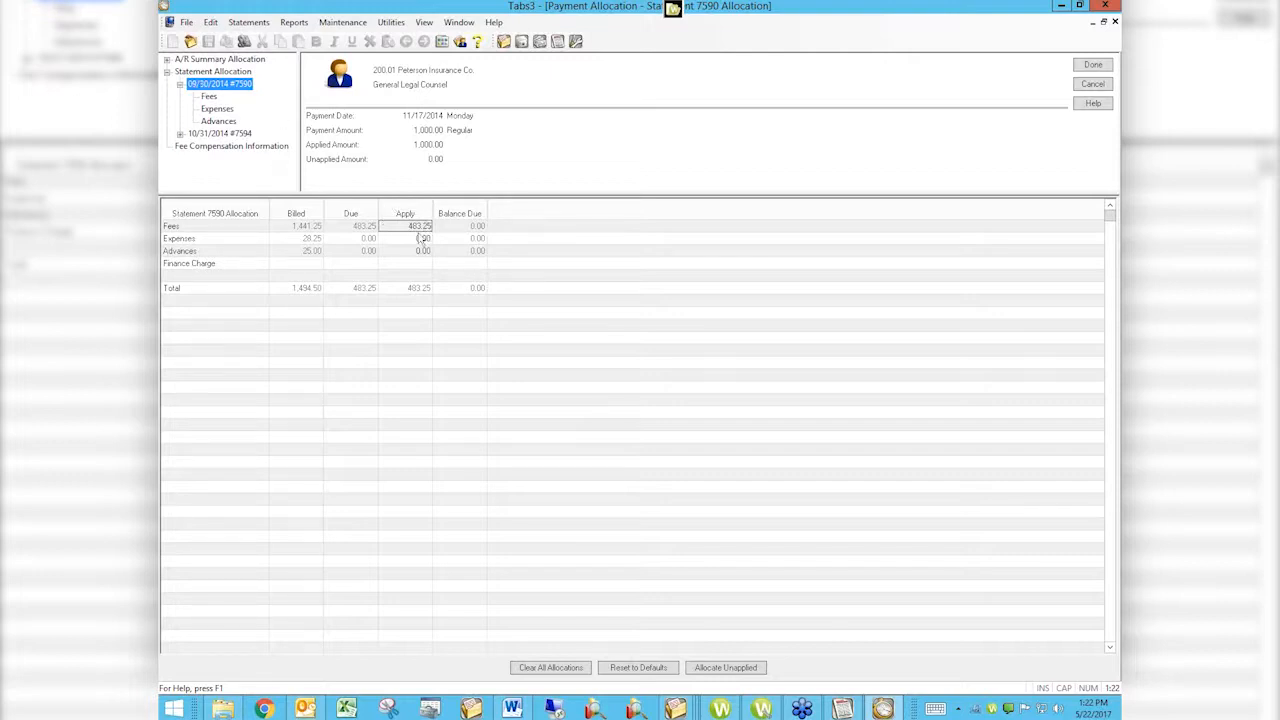
click(222, 134)
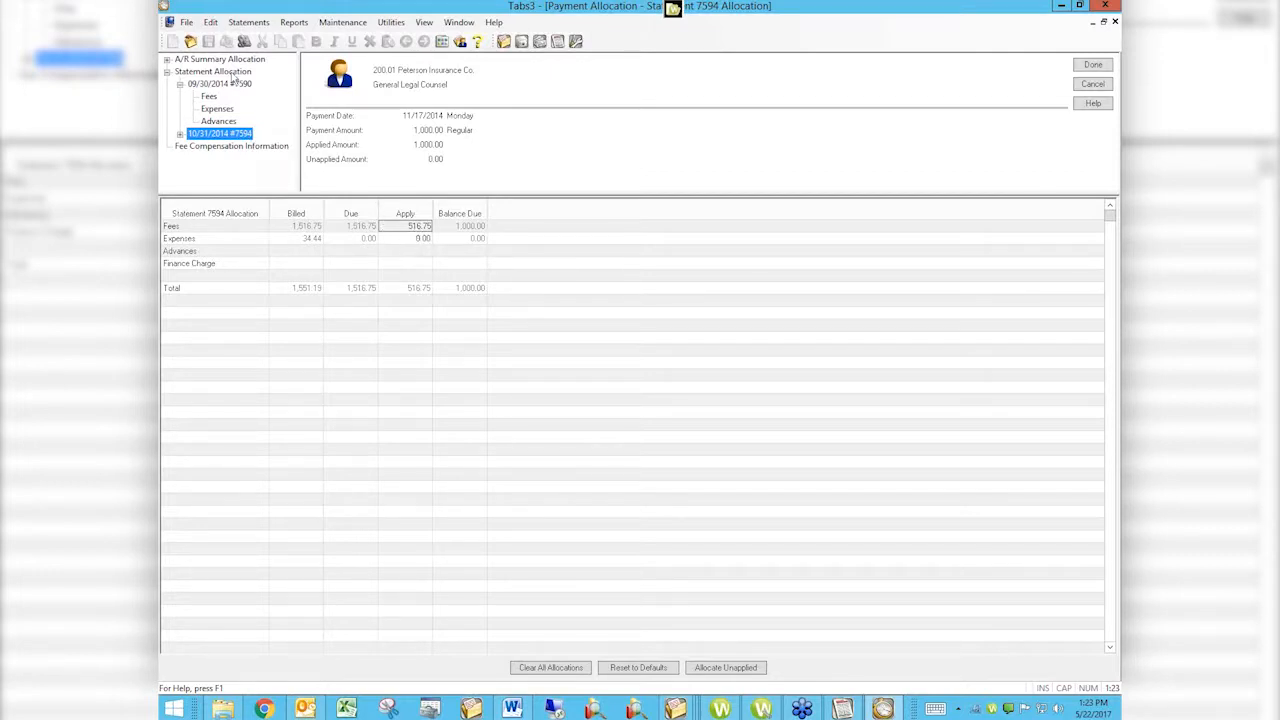
click(213, 71)
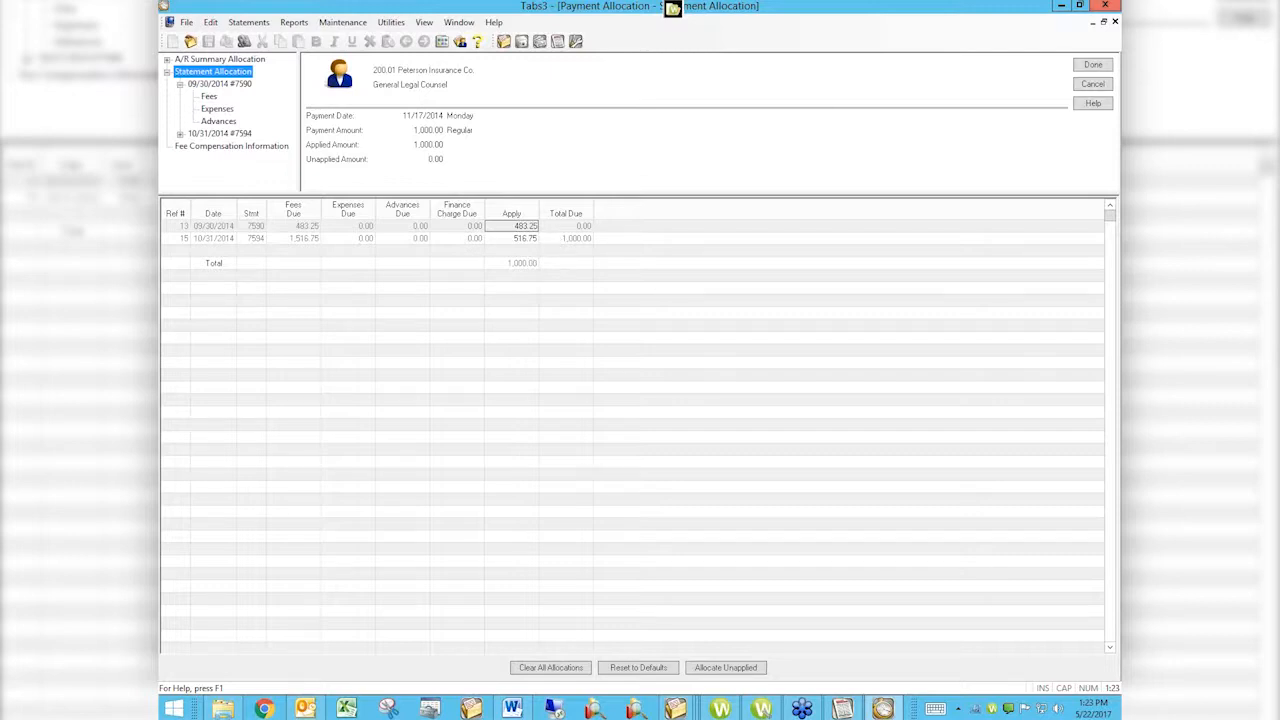
Leave the payment allocation and payment entry without saving the payment, and close the Payment Verification List.
click(1115, 22)
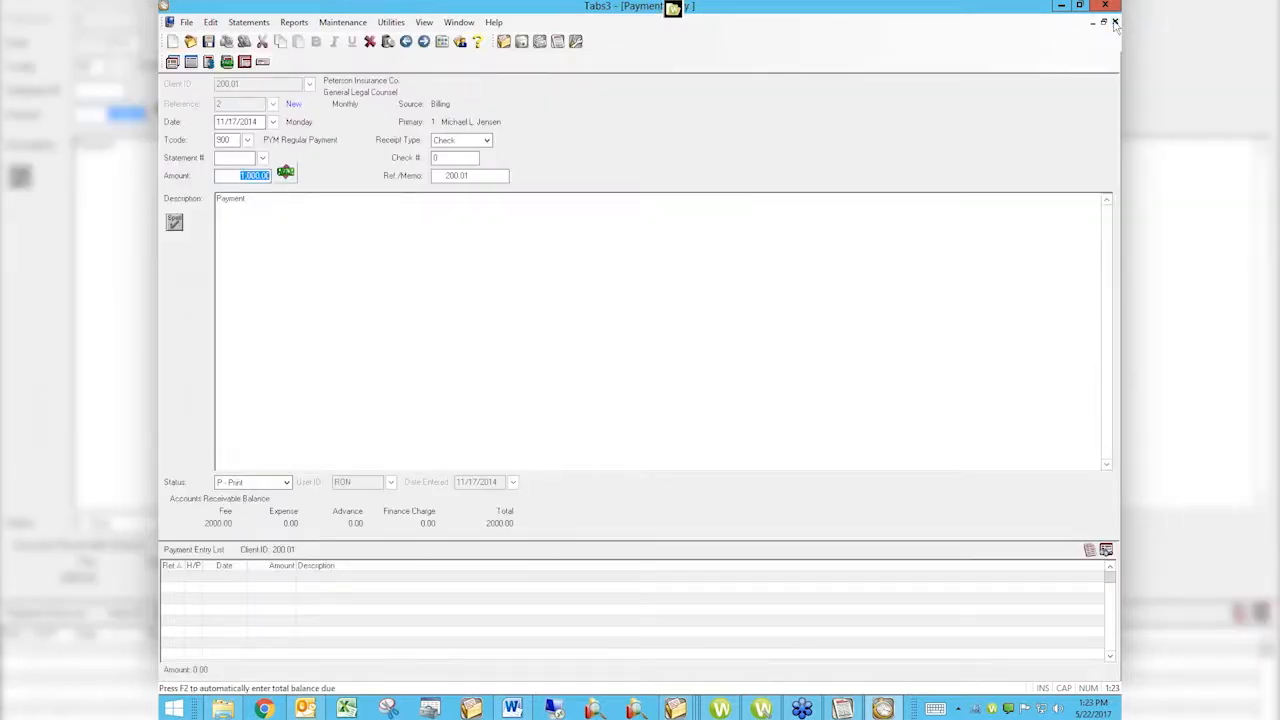
click(1115, 22)
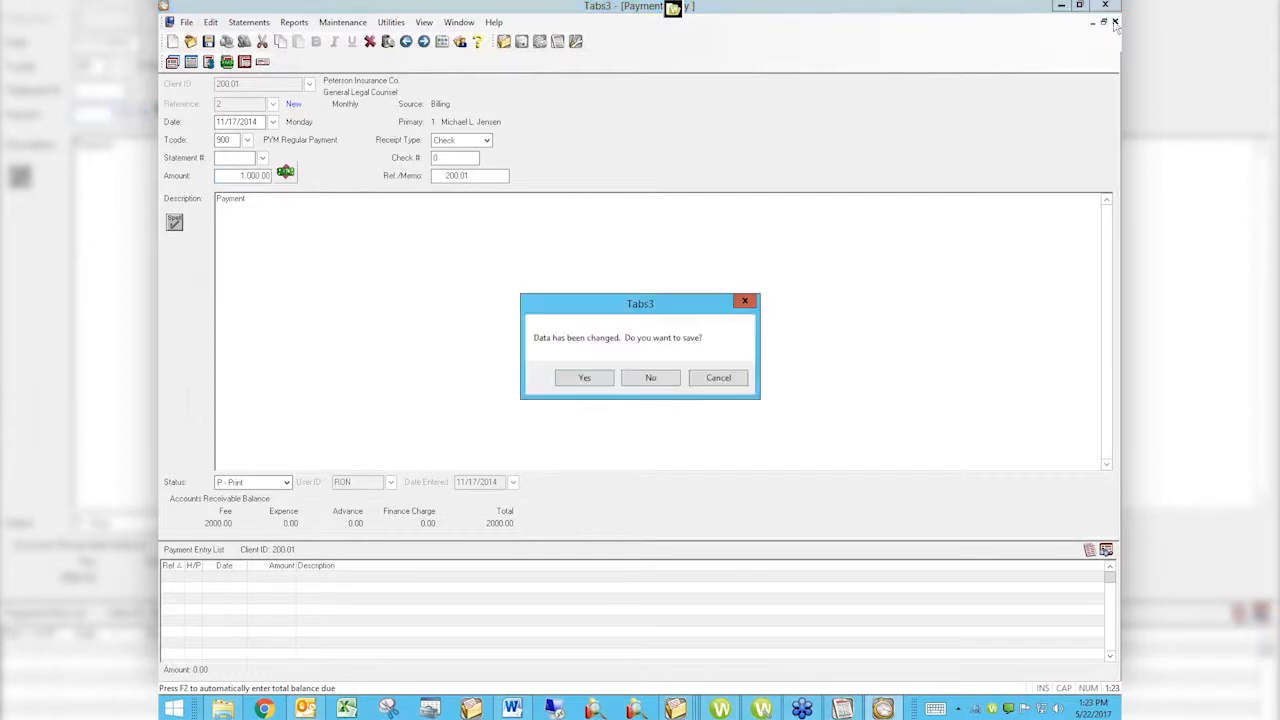
click(651, 377)
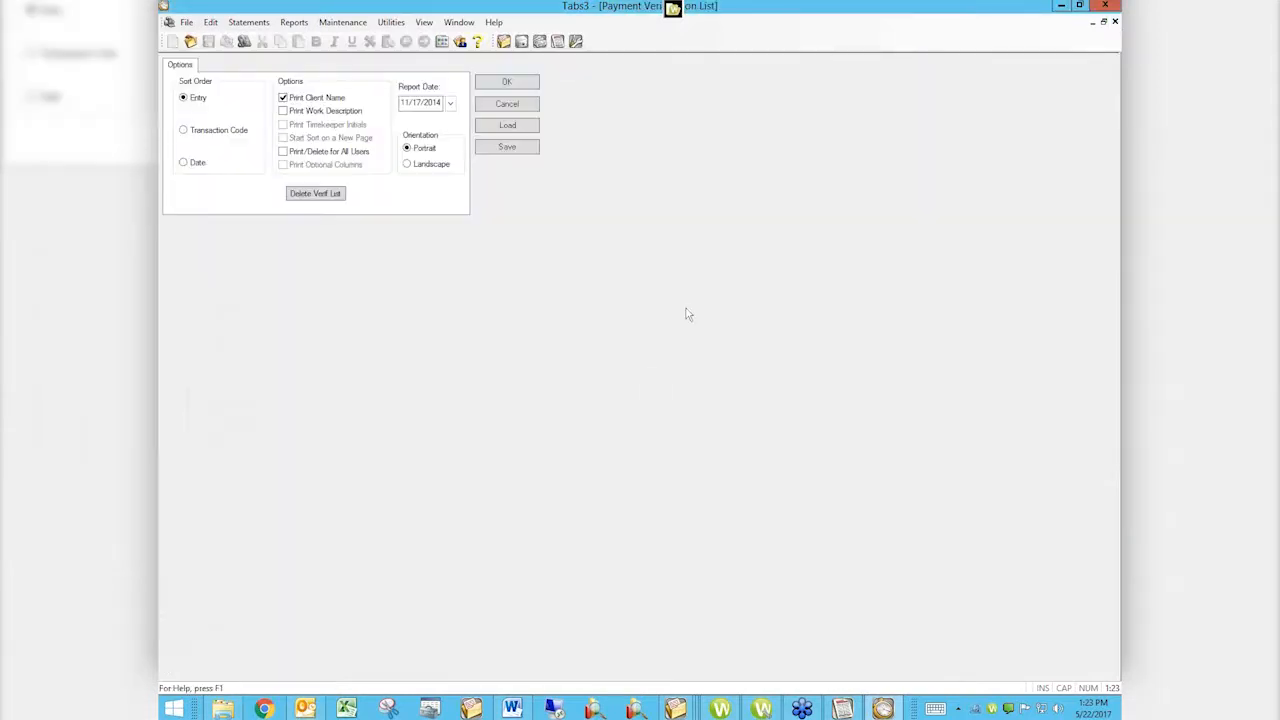
click(1115, 22)
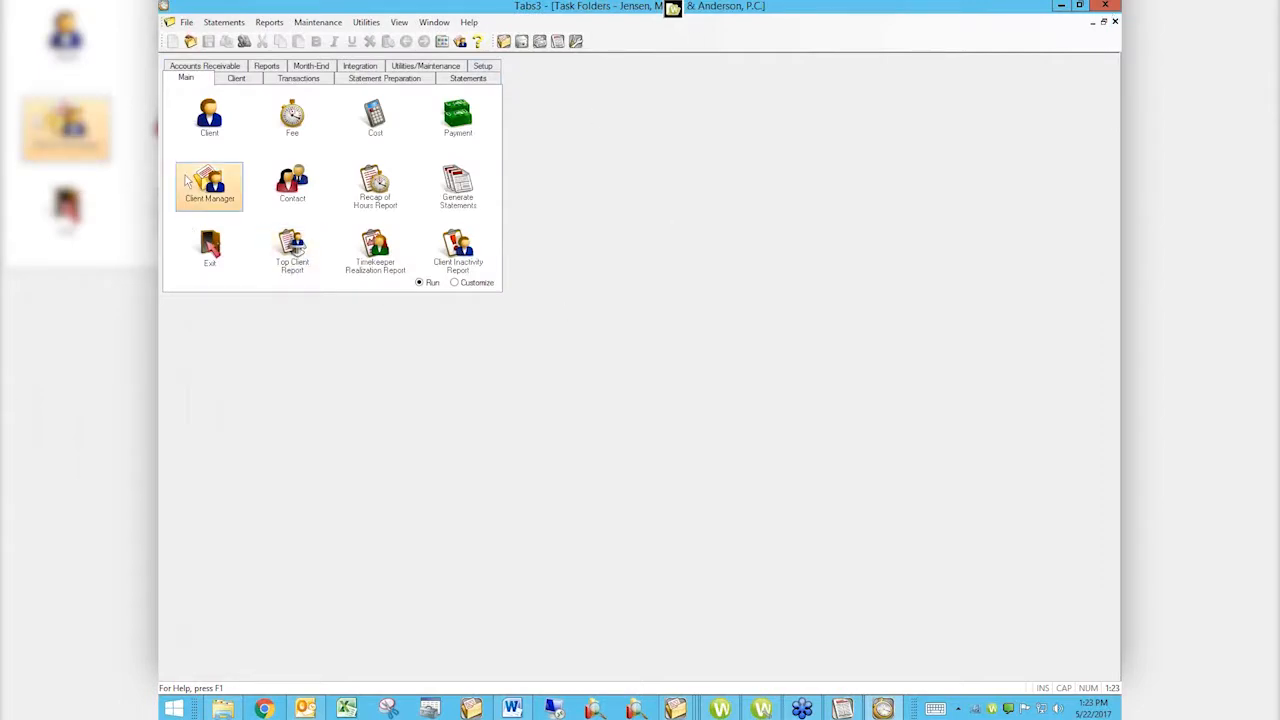
Open the client information setup and view the available Method to Apply Payments options.
click(203, 131)
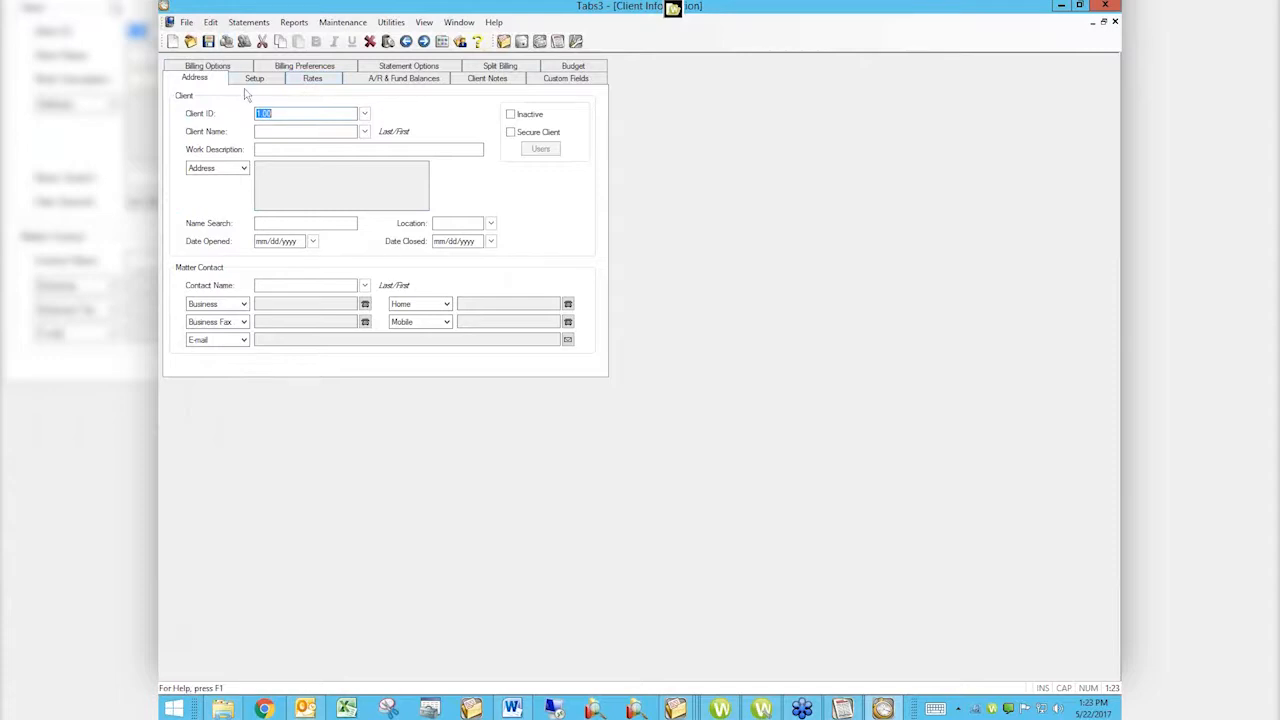
click(251, 86)
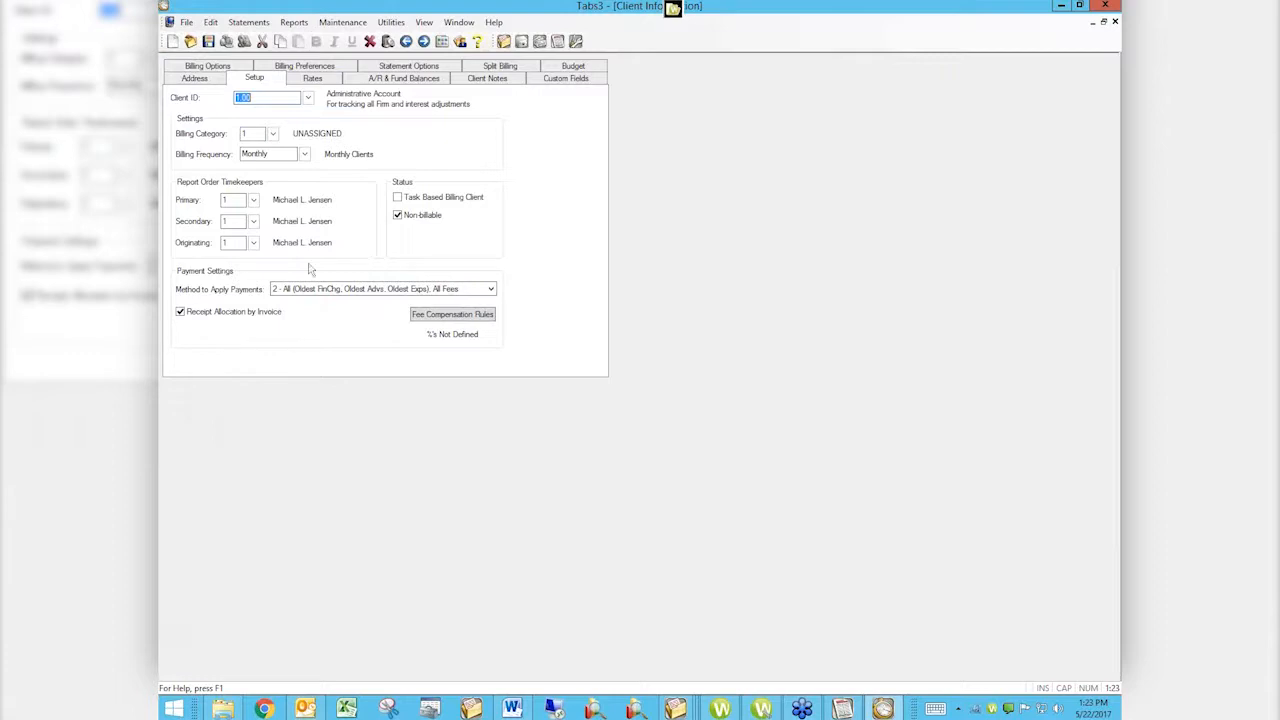
click(358, 291)
click(498, 290)
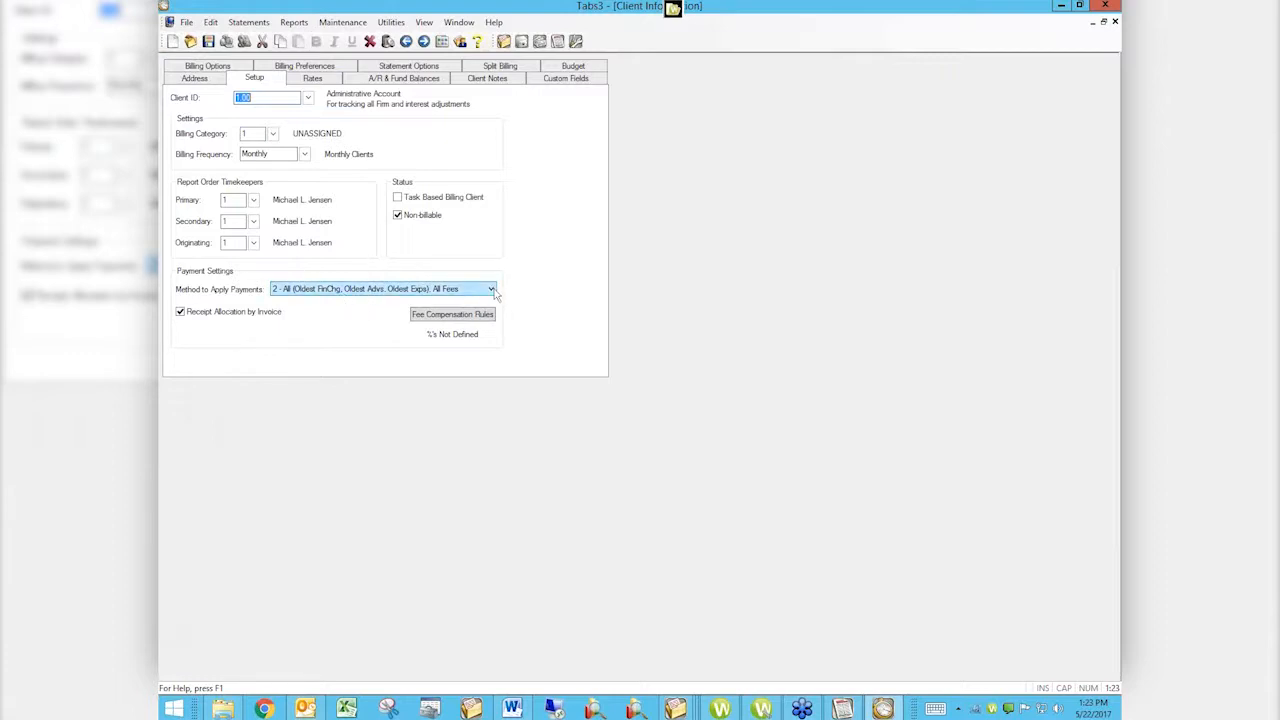
click(492, 289)
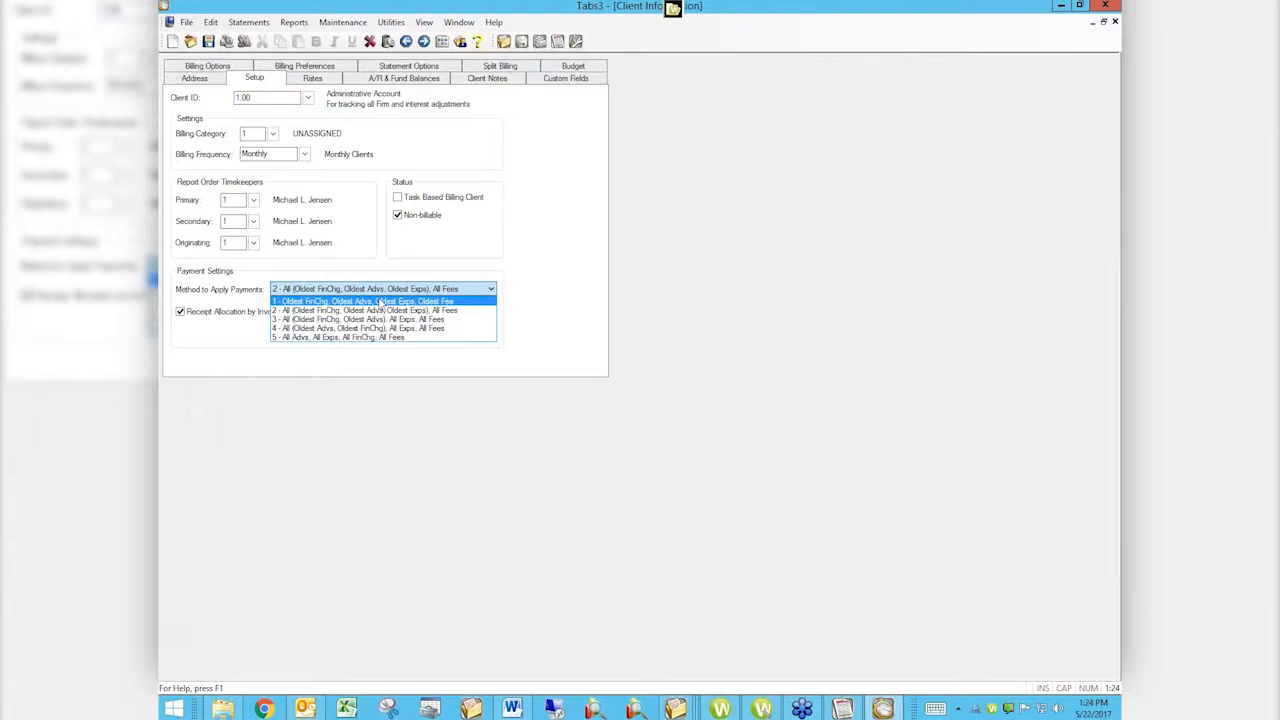
Read the help topic on Method to Apply Payments down to the method descriptions, and close the help and the client information.
click(478, 44)
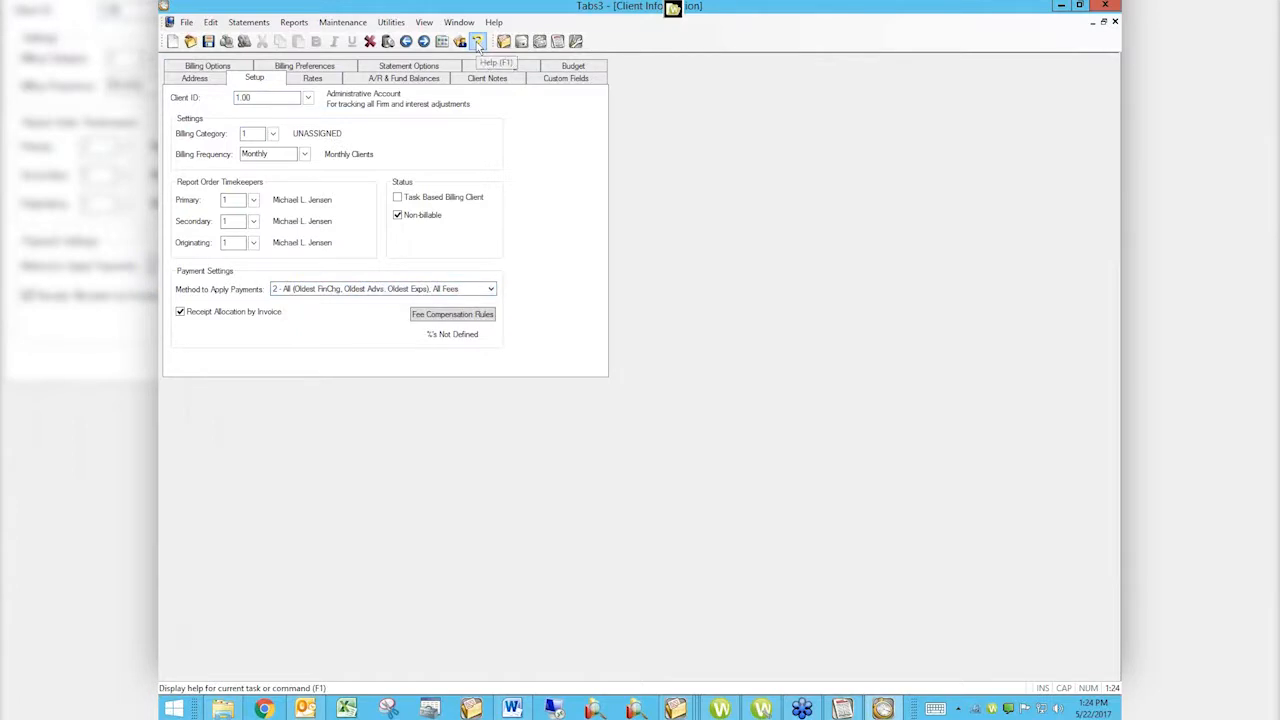
click(478, 42)
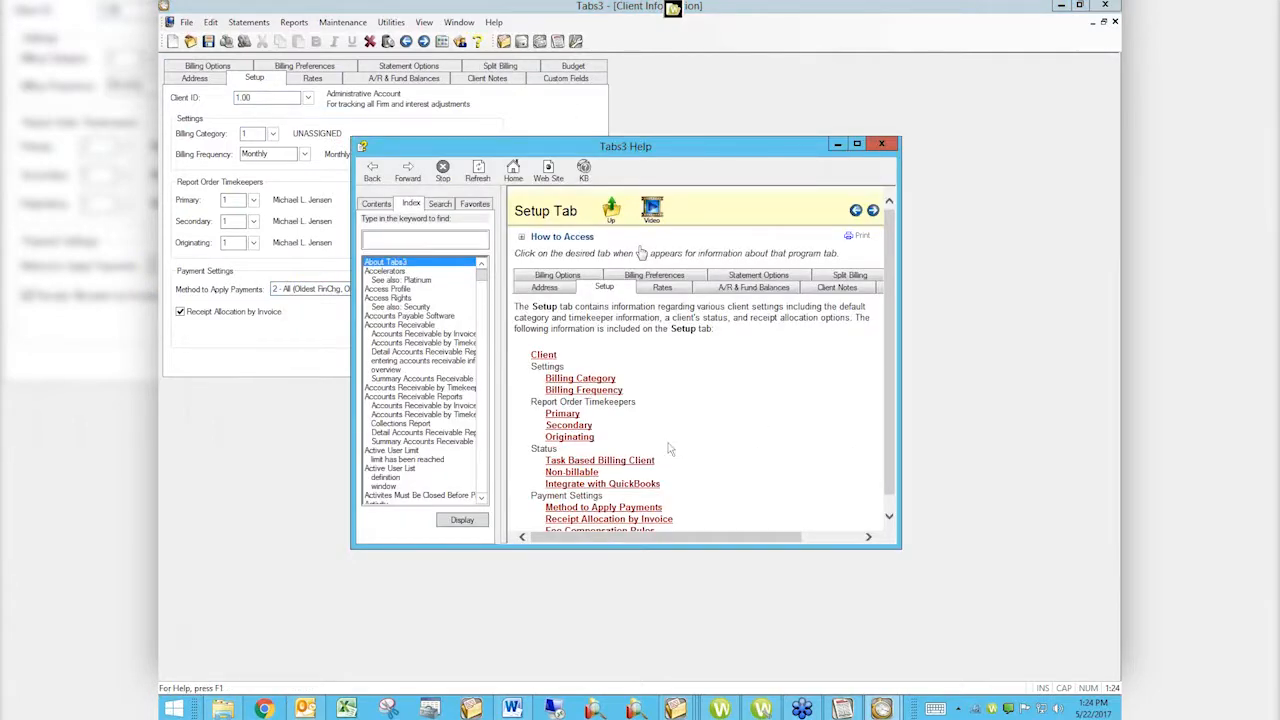
click(889, 513)
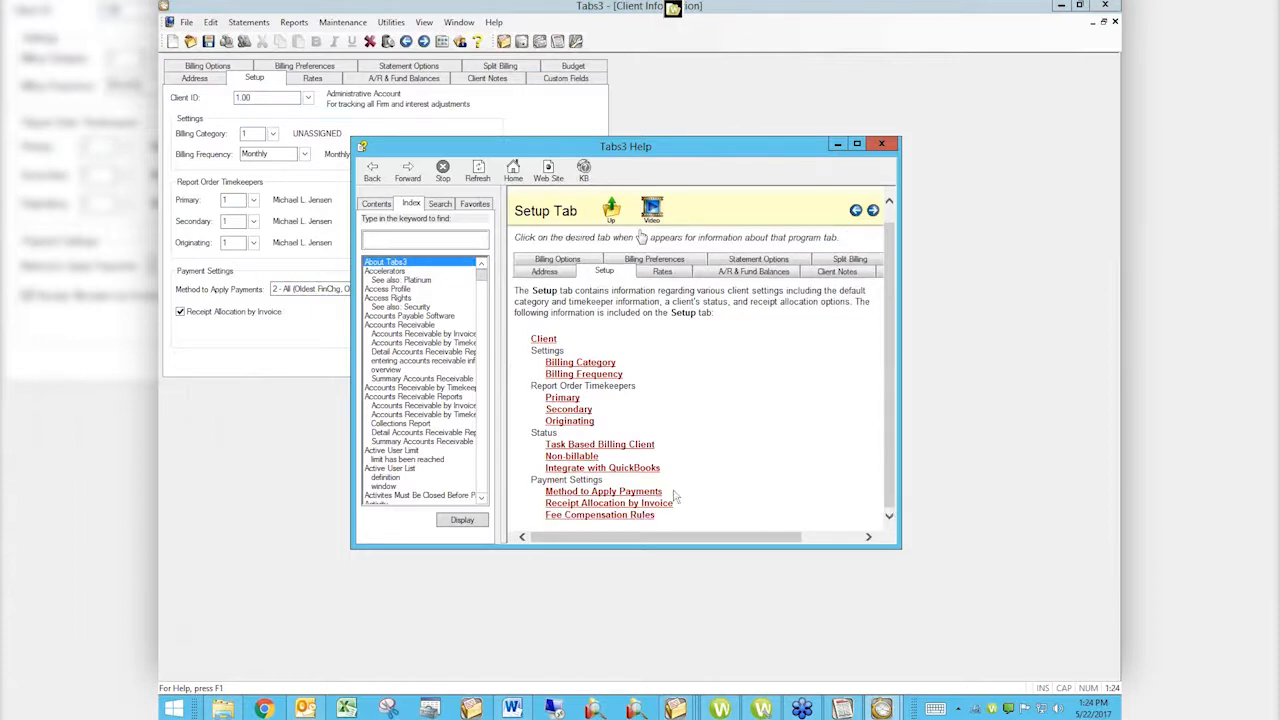
click(617, 492)
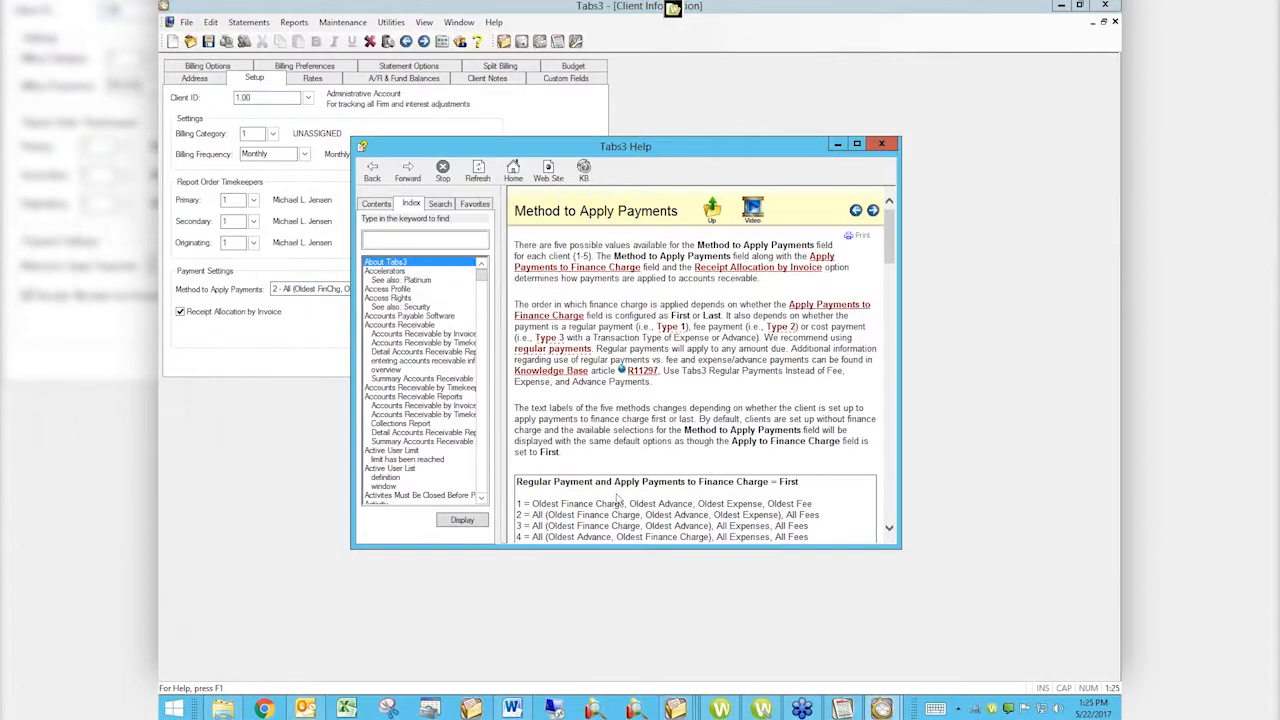
drag(893, 240, 893, 350)
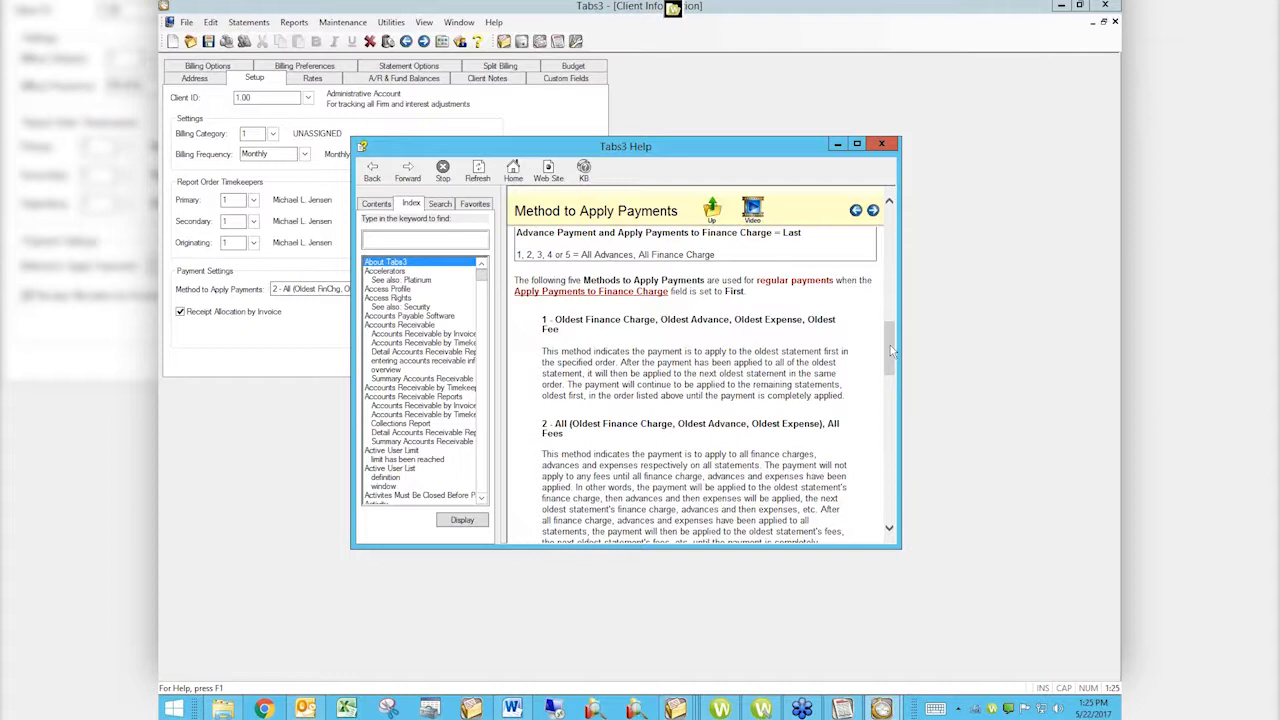
click(882, 145)
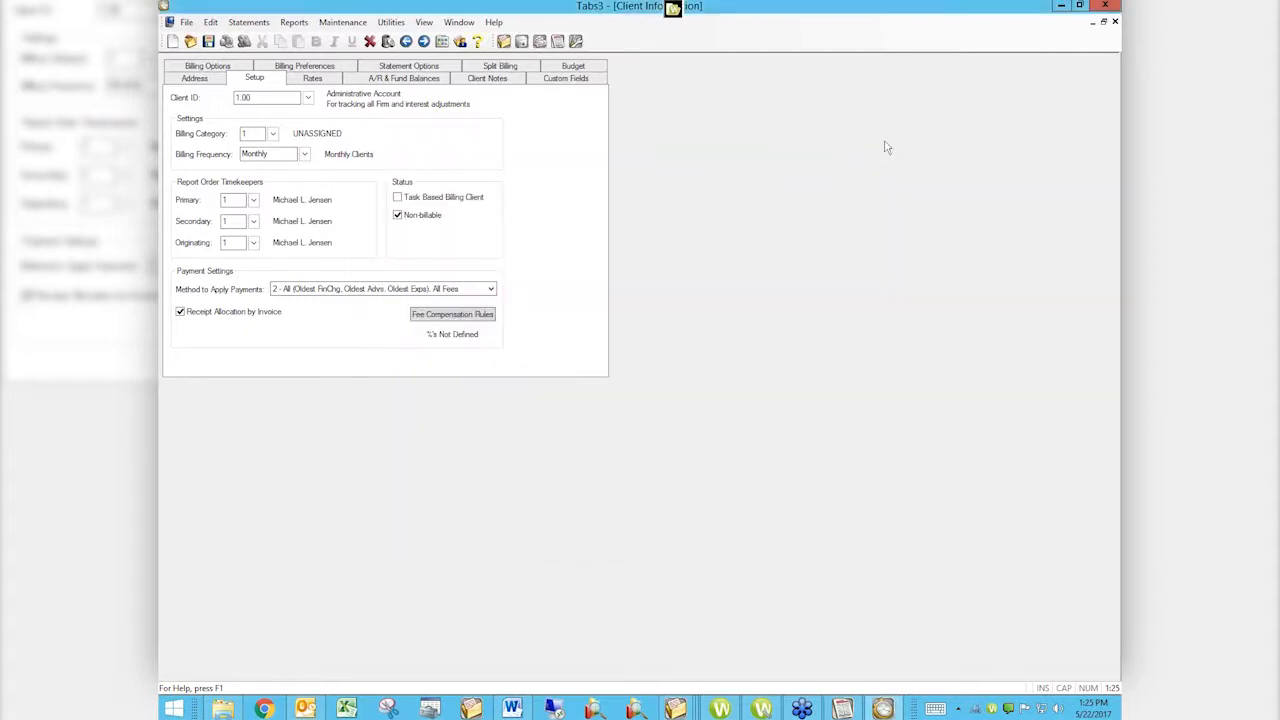
click(1113, 27)
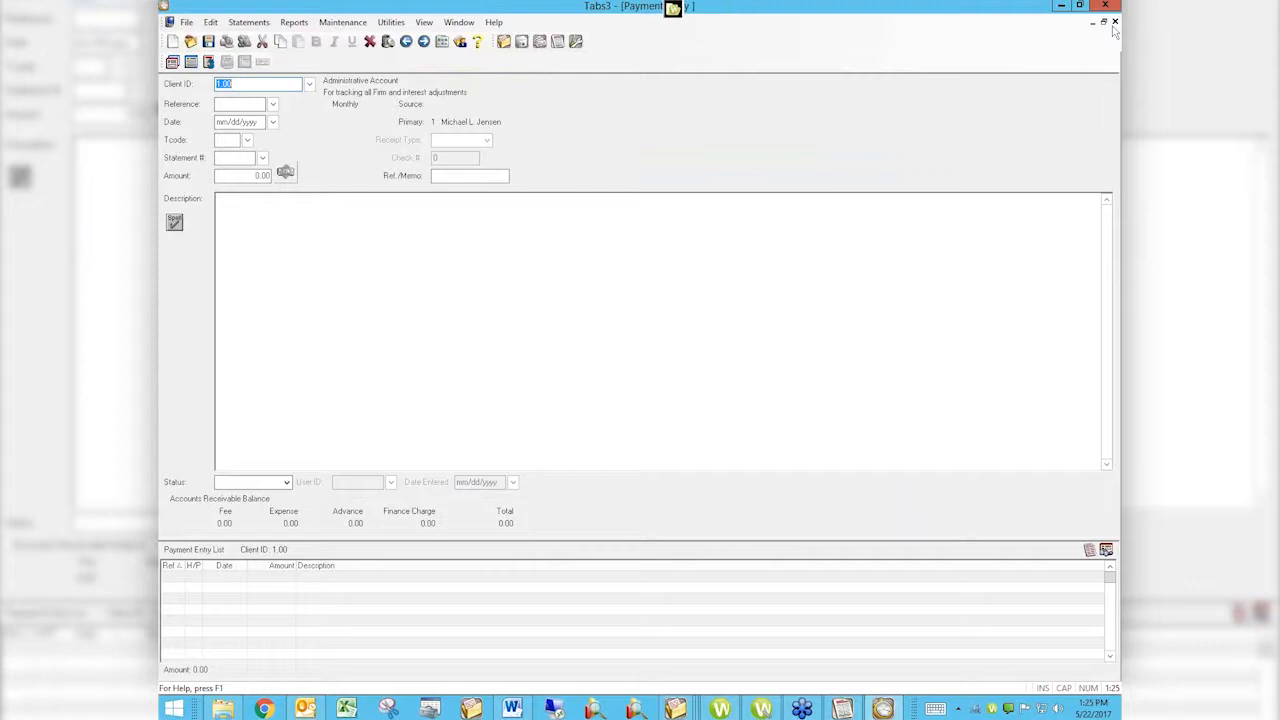
Start a new payment of 1,000.00 for Peterson Insurance Co. and open its payment allocation.
text(pet)
key(Tab)
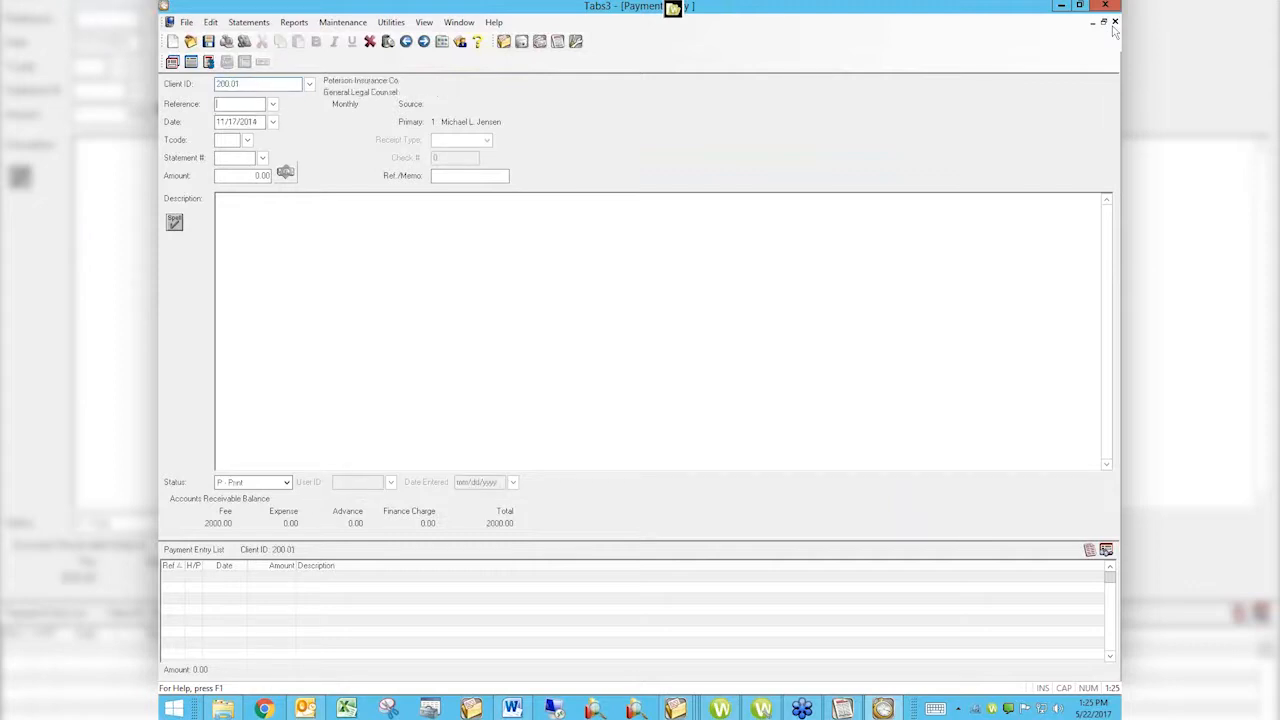
key(Tab)
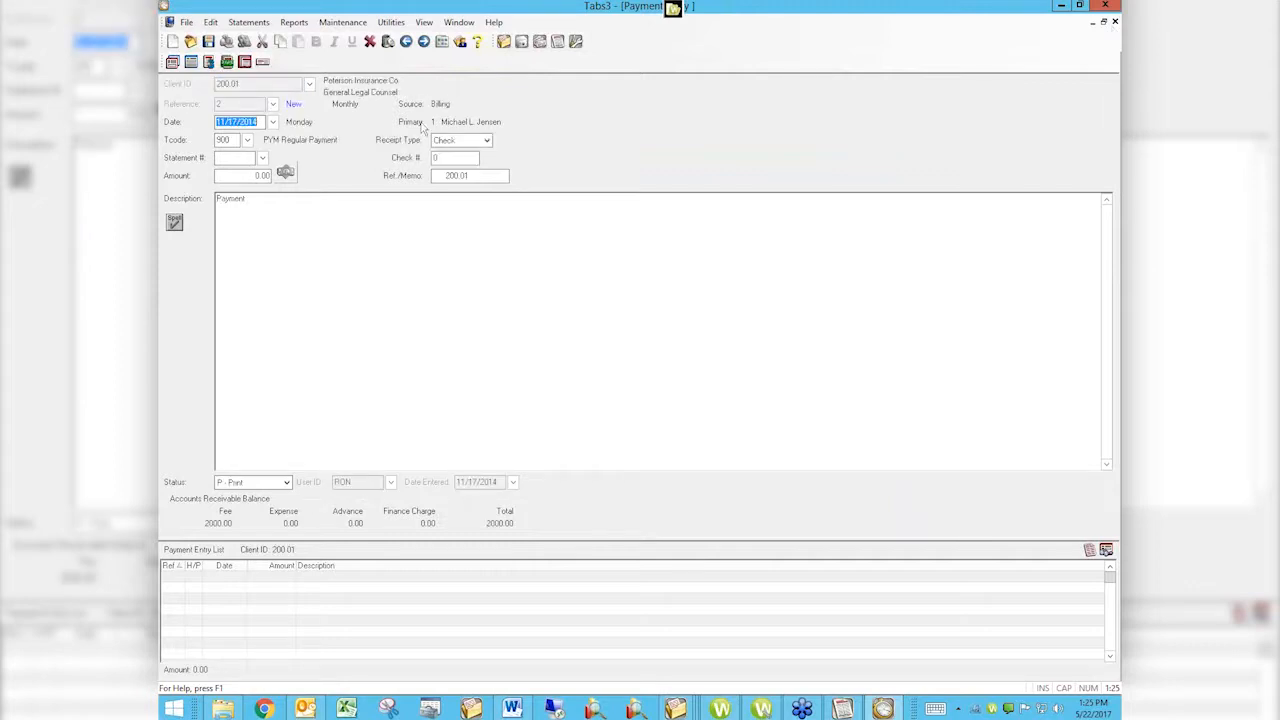
click(244, 175)
key(F2)
key(Tab)
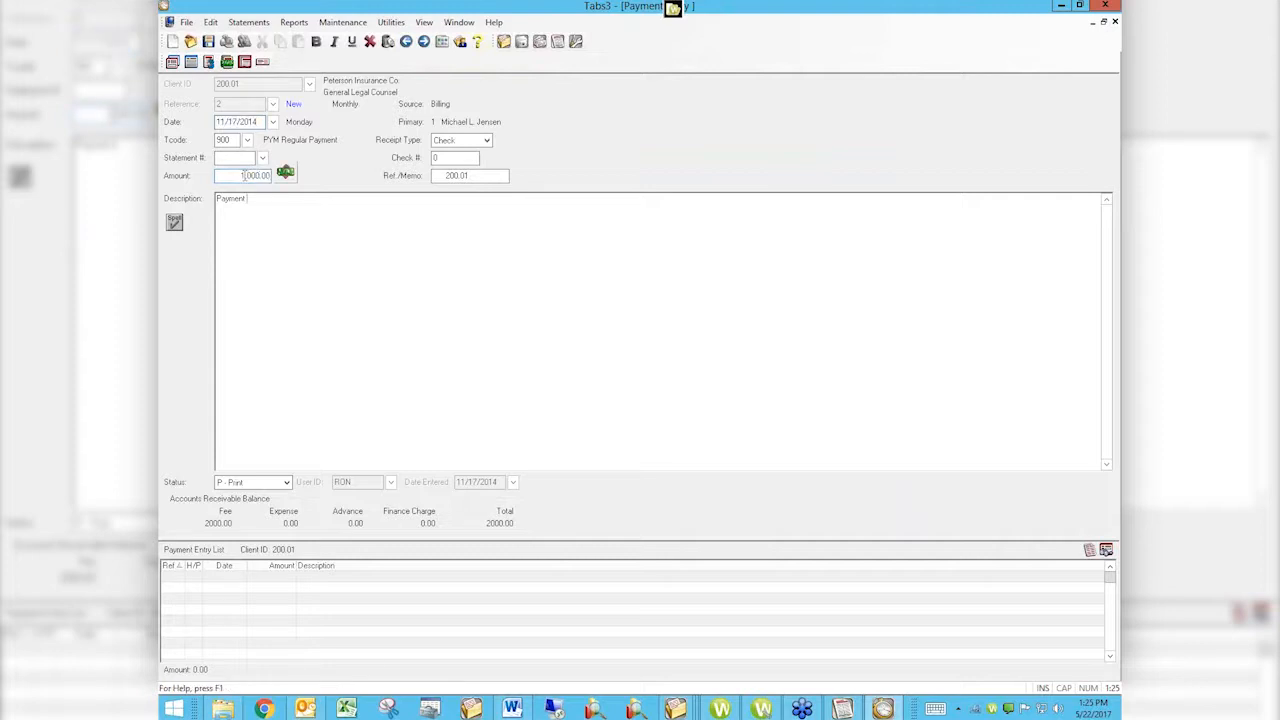
click(286, 174)
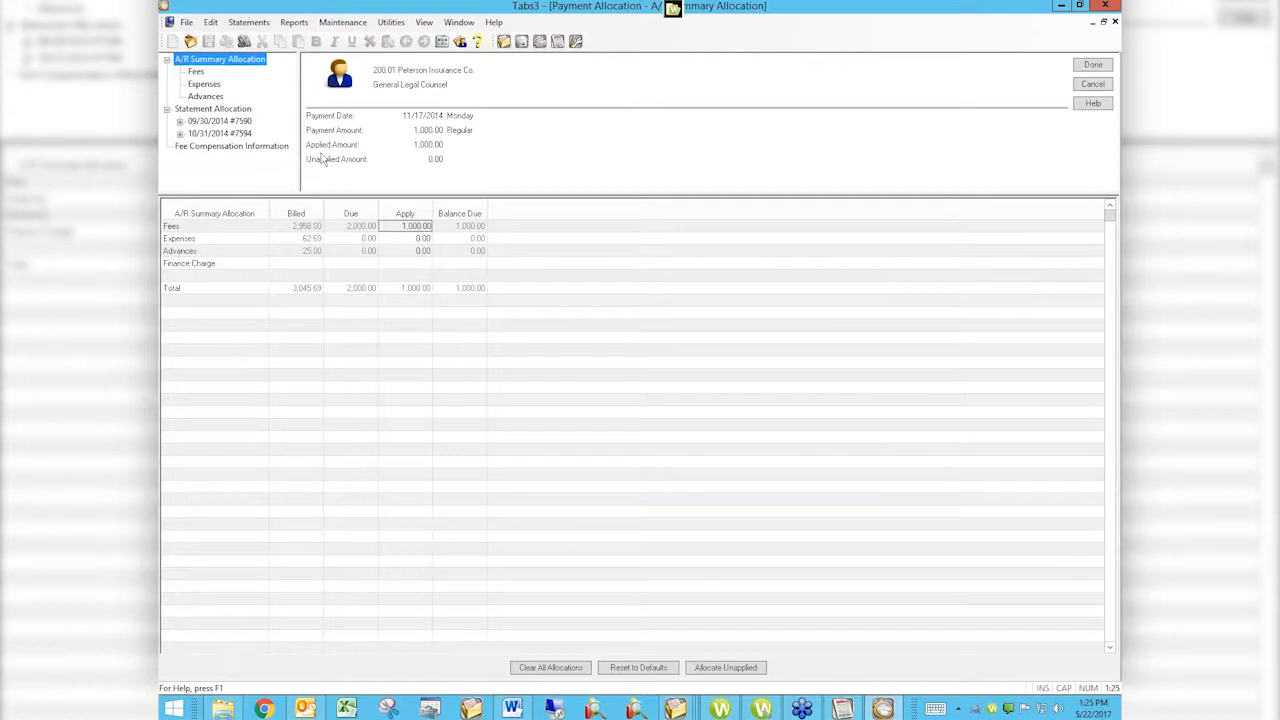
Compare the A/R summary fee allocation per timekeeper with the 09/30/2014 statement's fees and the 10/31/2014 statement's allocation.
click(195, 72)
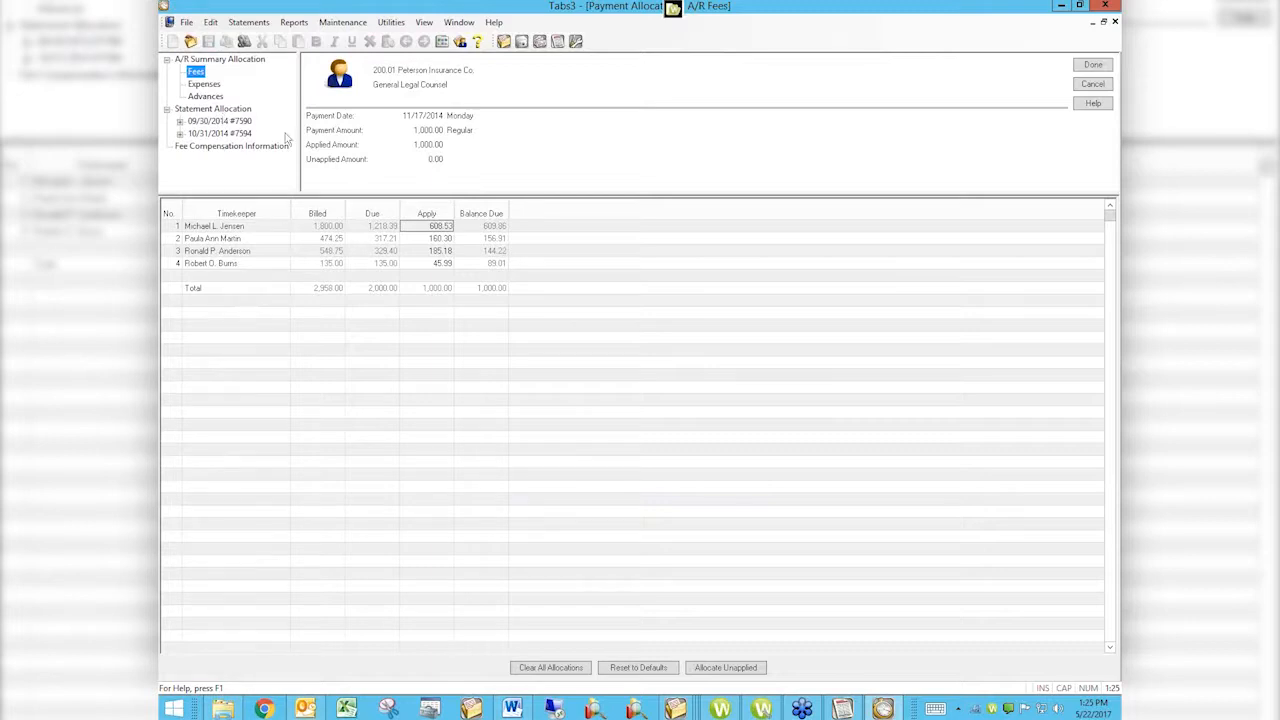
click(244, 122)
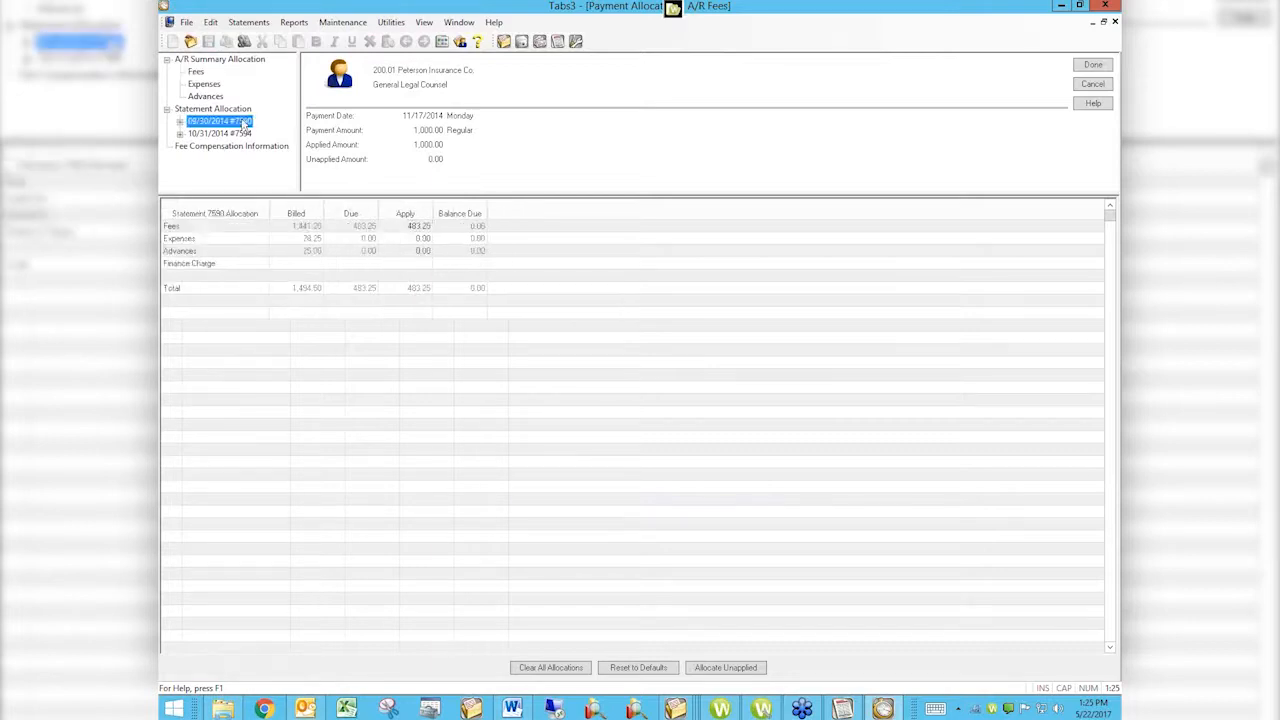
click(180, 121)
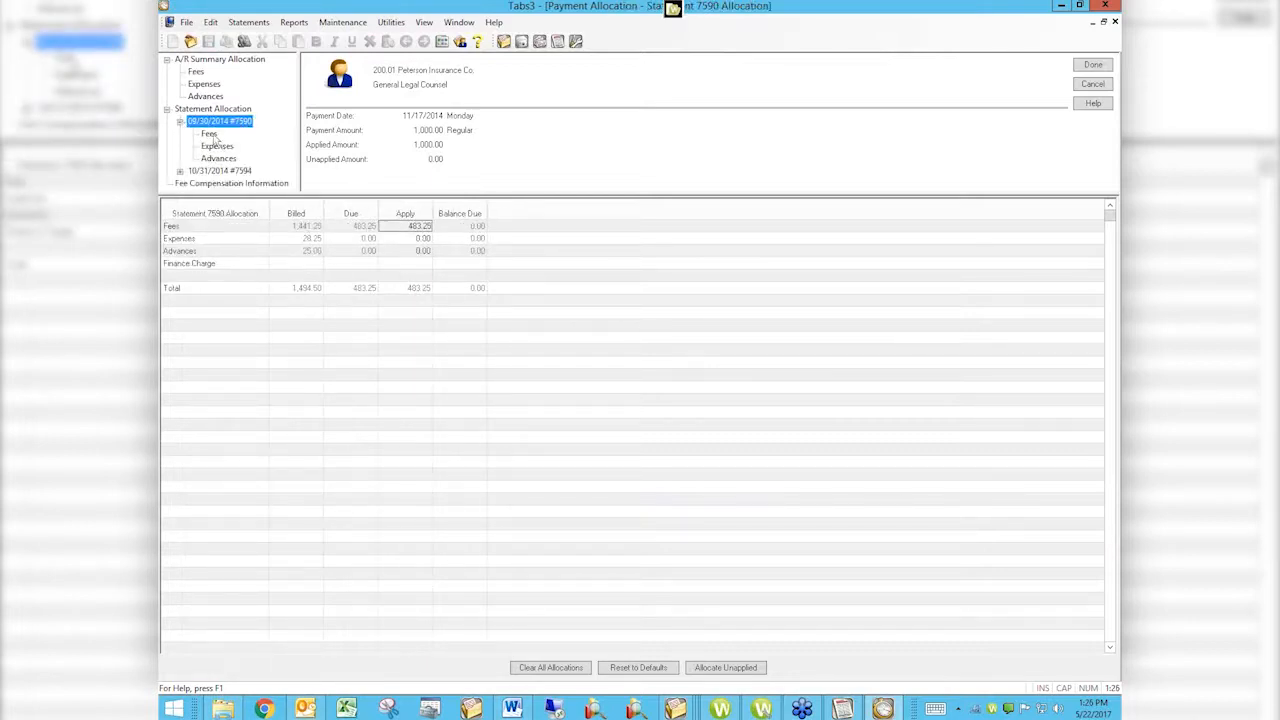
click(209, 134)
click(197, 74)
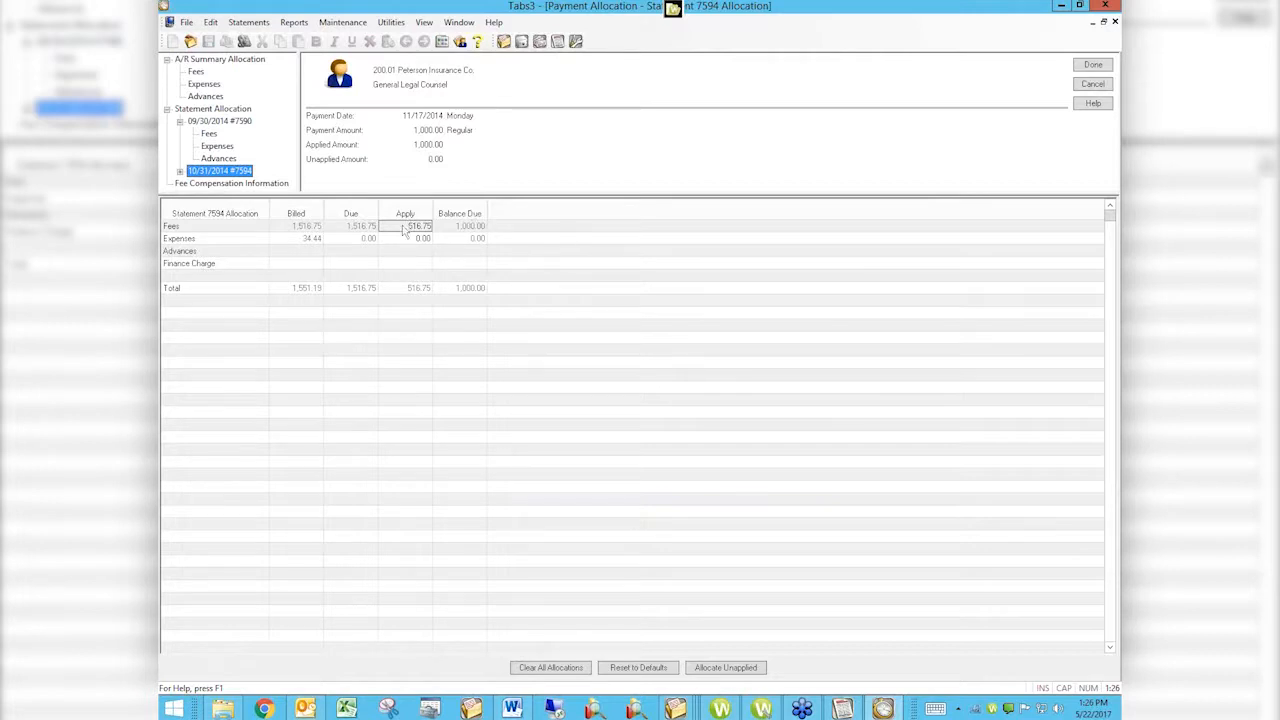
click(209, 134)
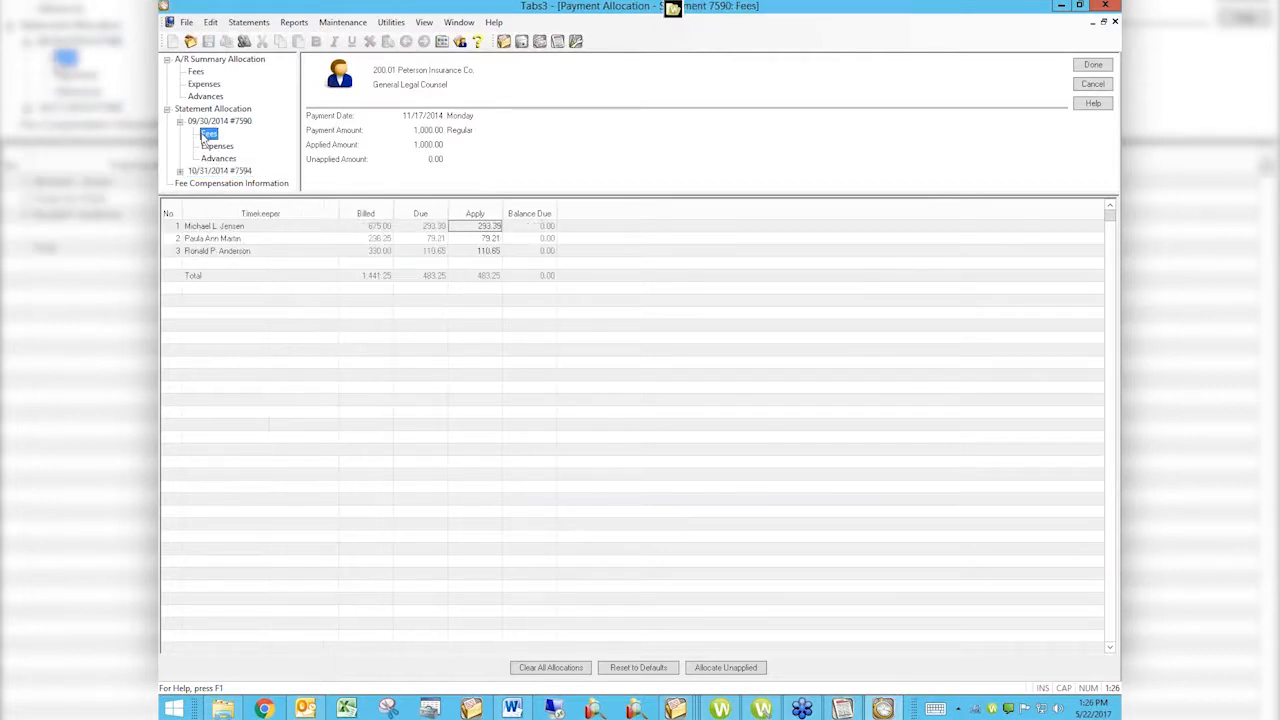
click(200, 75)
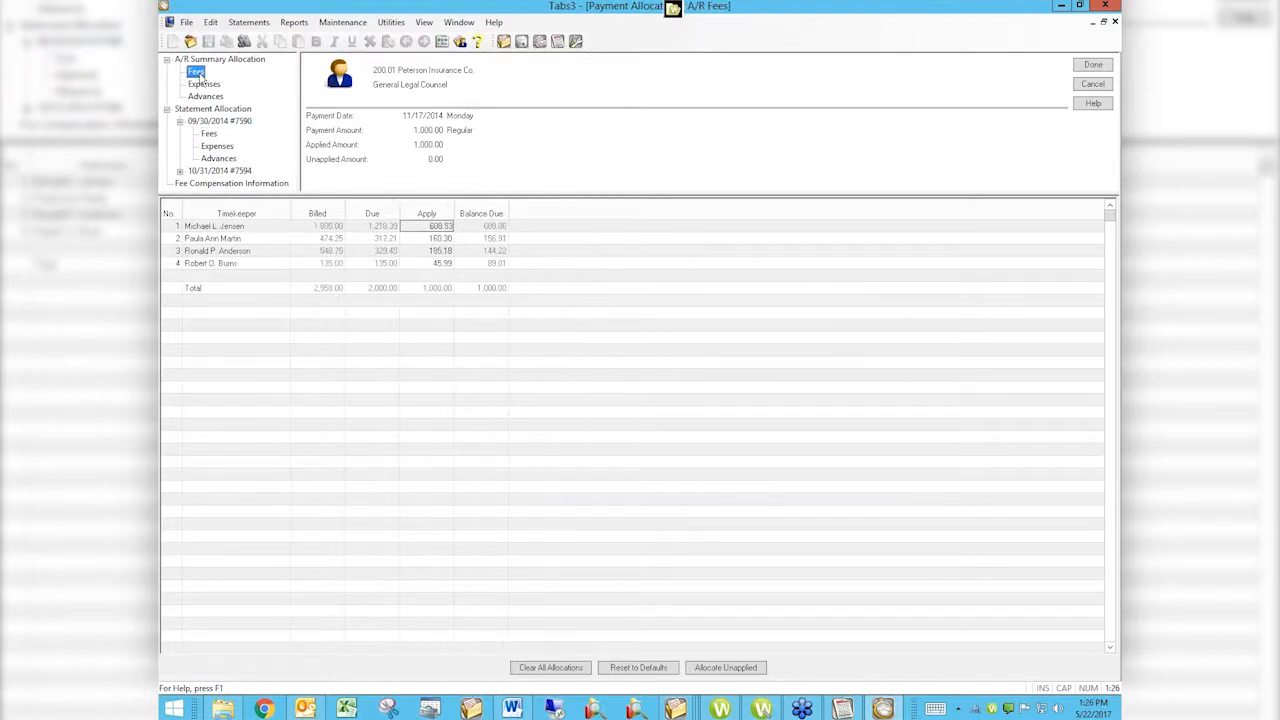
Try applying 1,000.00 of the A/R fees to the first timekeeper and 0.00 to the other three, and discard the allocation changes.
click(434, 228)
text(1,000.00)
key(Return)
text(000.00)
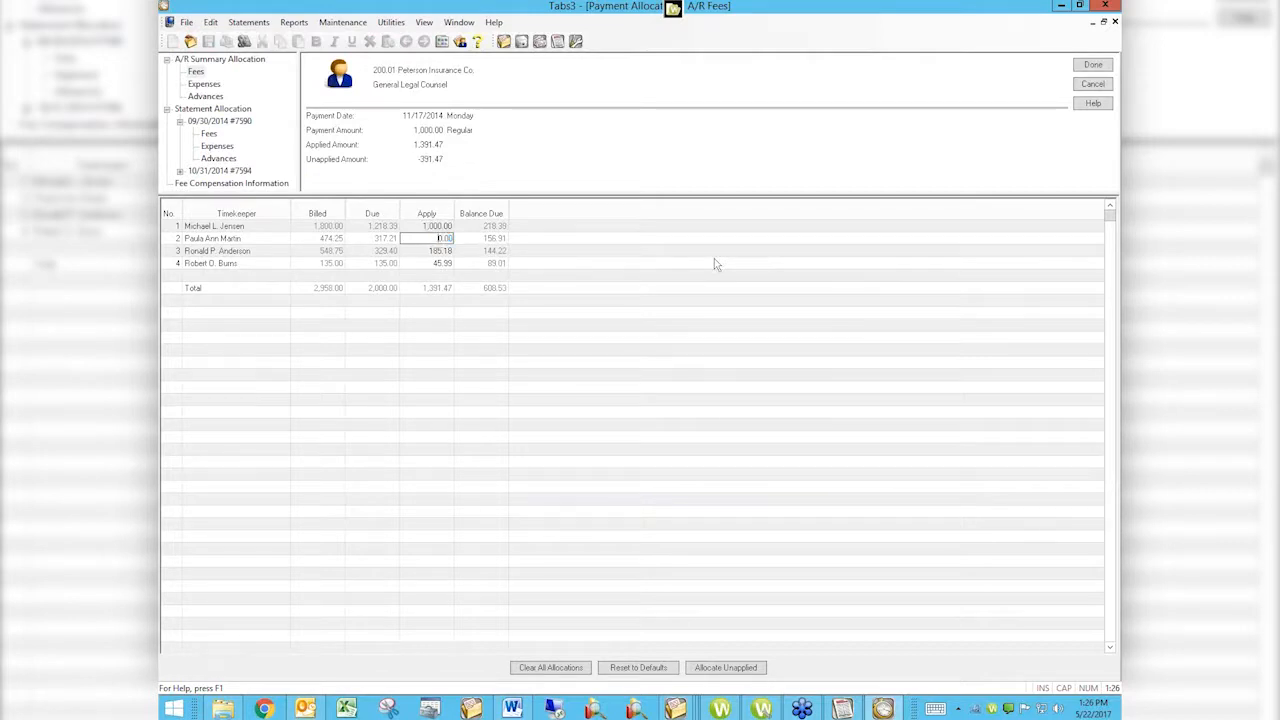
key(Return)
text(0)
key(Return)
text(00)
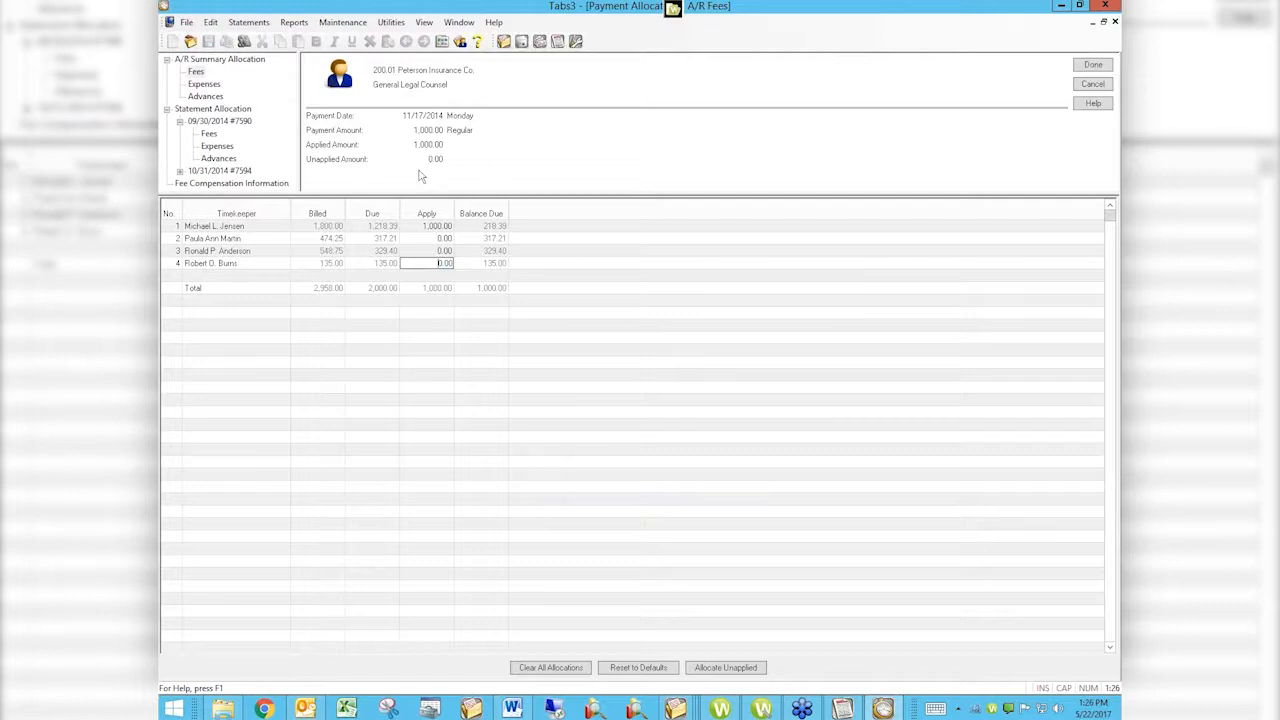
click(1094, 86)
click(652, 377)
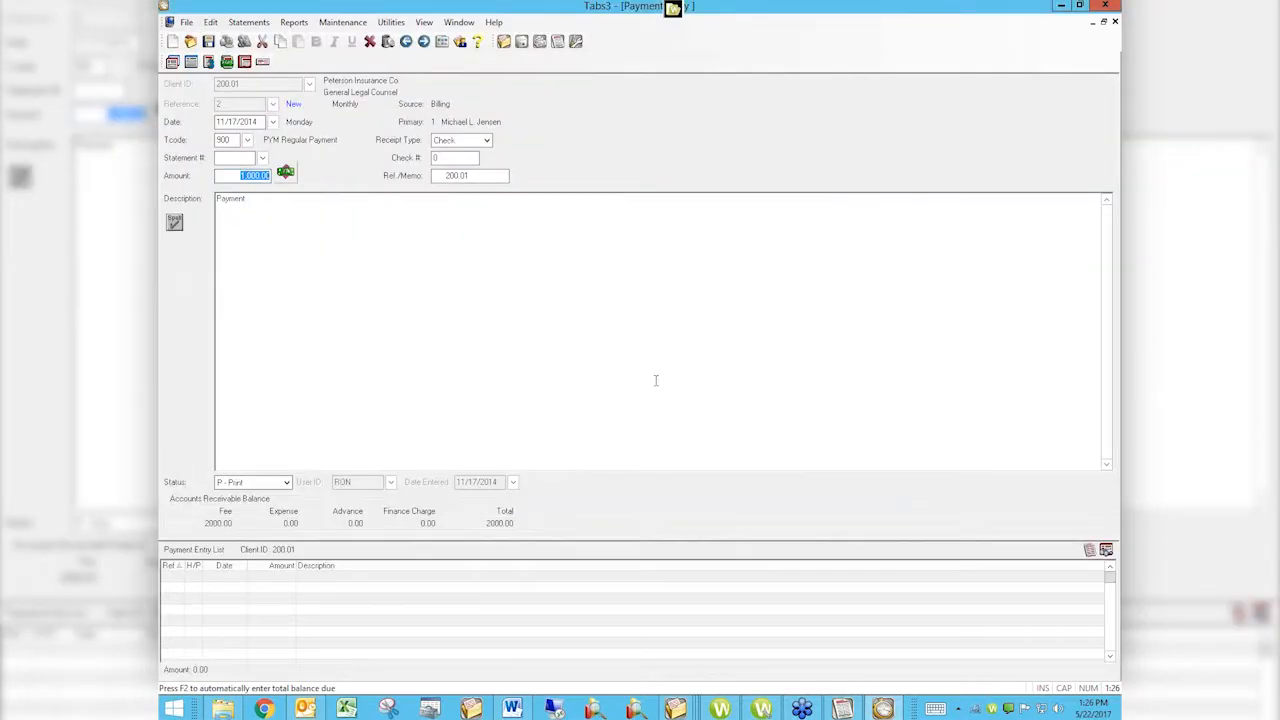
Reopen the payment's A/R fee allocation and apply 1,000.00 to the first timekeeper and 0.00 to the other three.
key(ctrl+s)
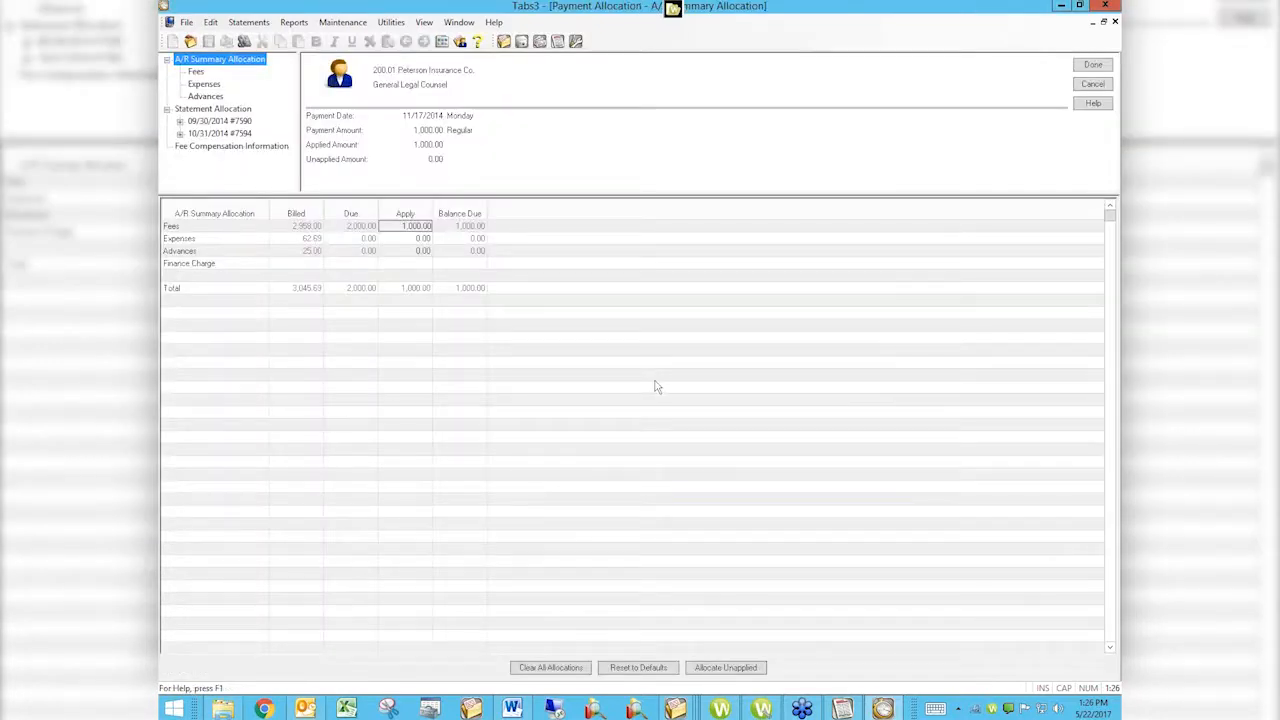
key(Down)
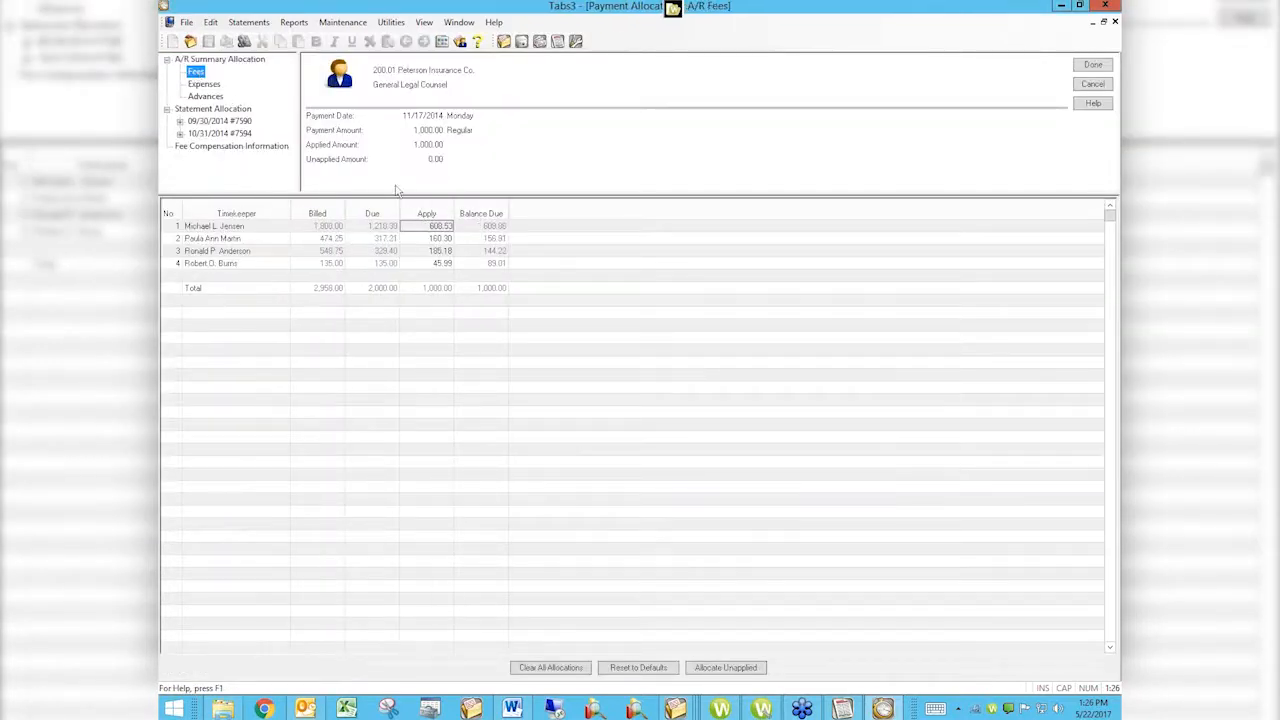
click(424, 228)
double_click(431, 230)
text(1000)
key(Return)
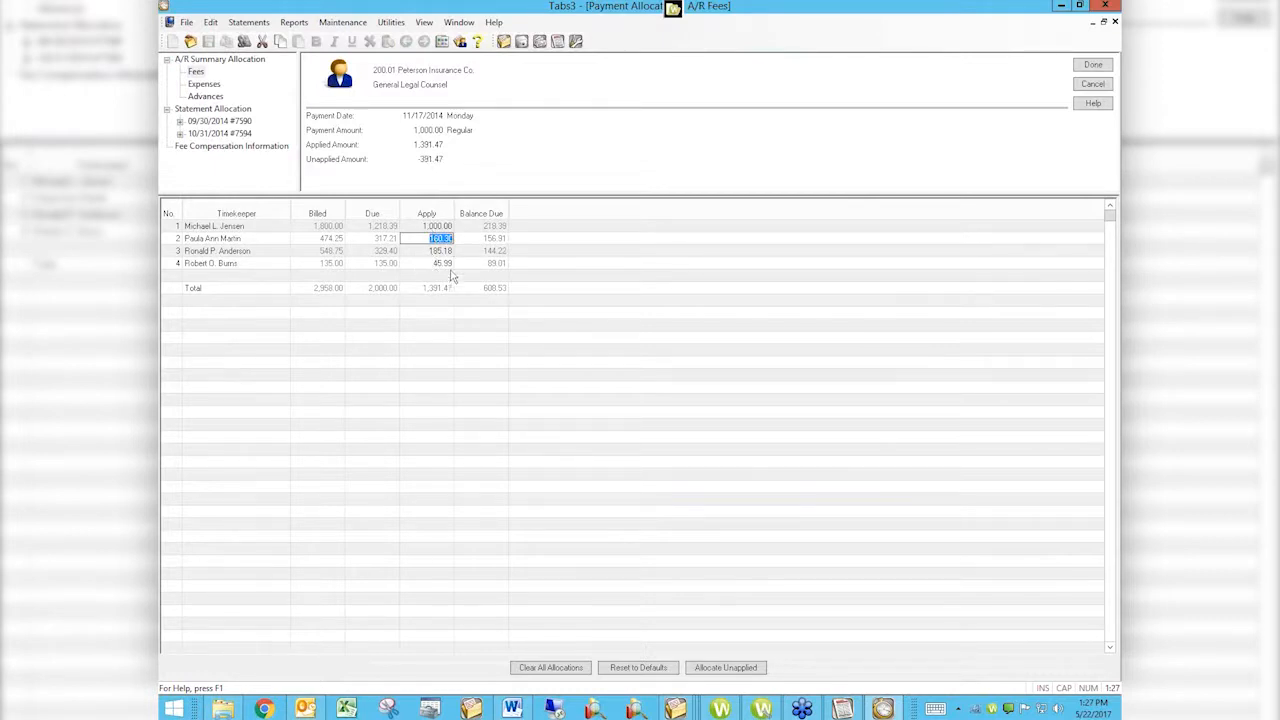
key(Delete)
key(Down)
key(Delete)
key(Down)
key(Delete)
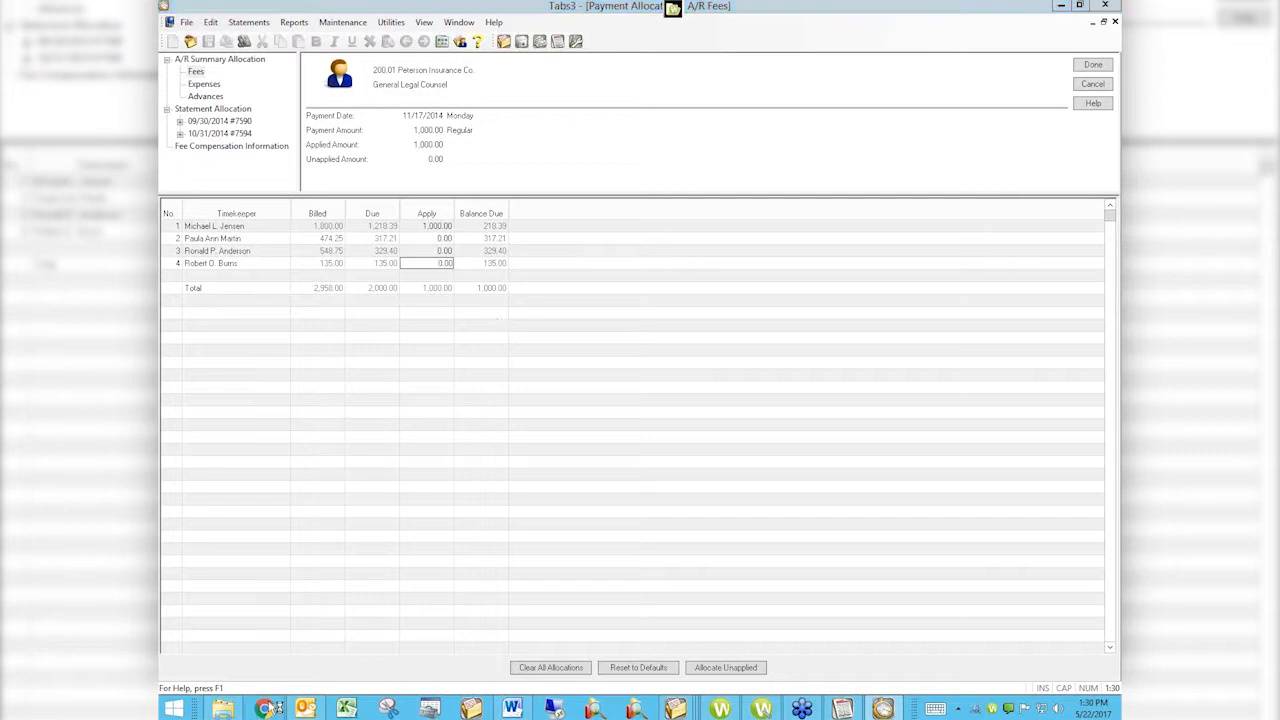
Switch to Chrome, load attorneycomputersystems.com, and open its Tabs3 Virtual User Group Meetings video page.
click(276, 708)
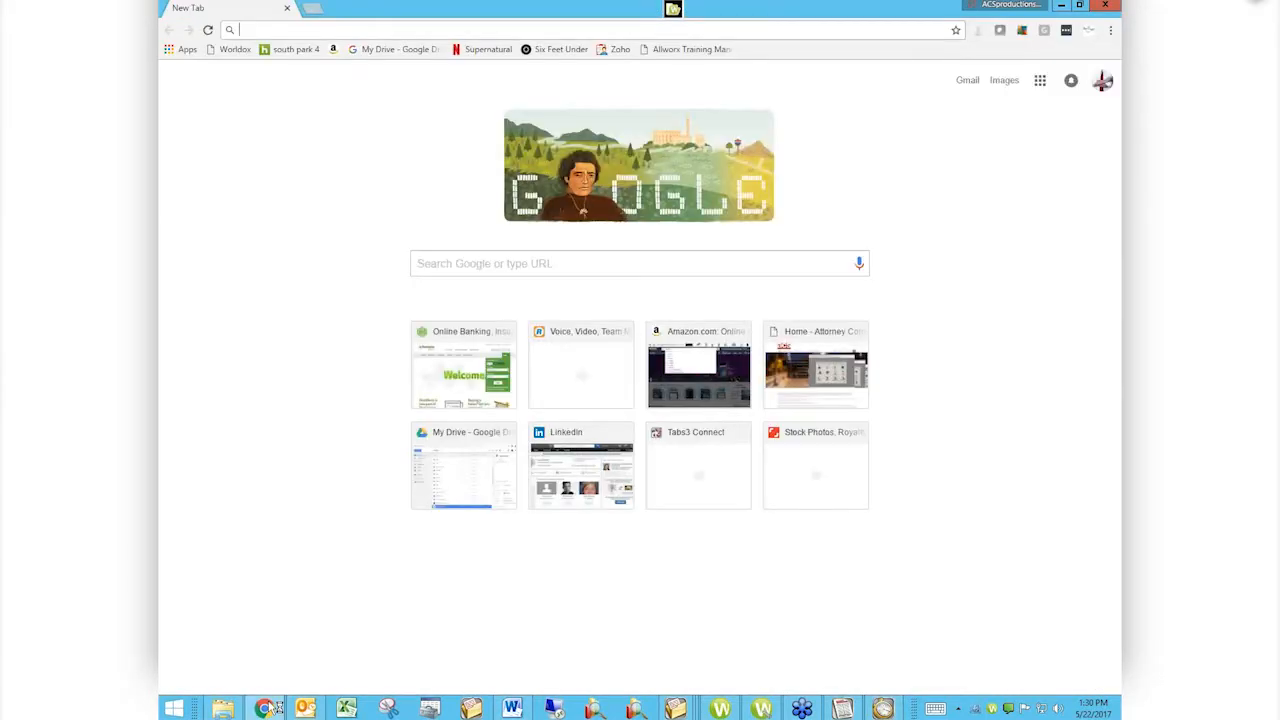
text(attorneycomputersystems.com)
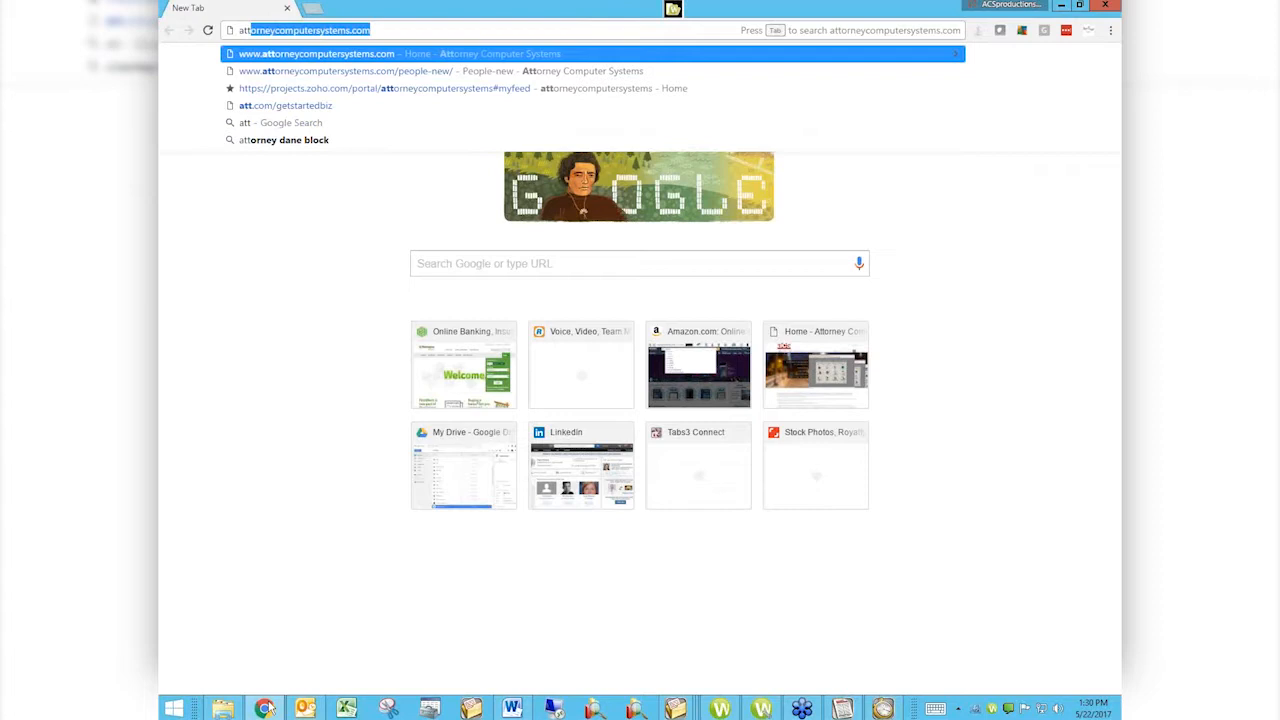
key(Return)
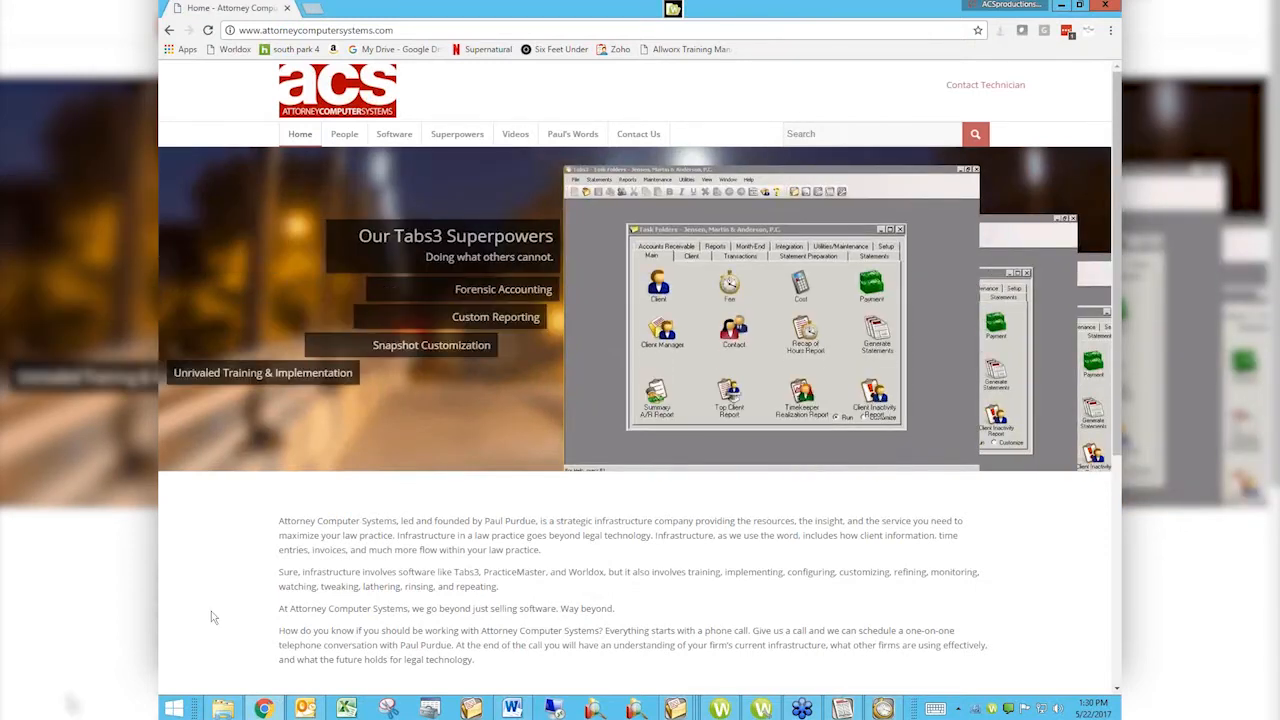
mouse_move(511, 142)
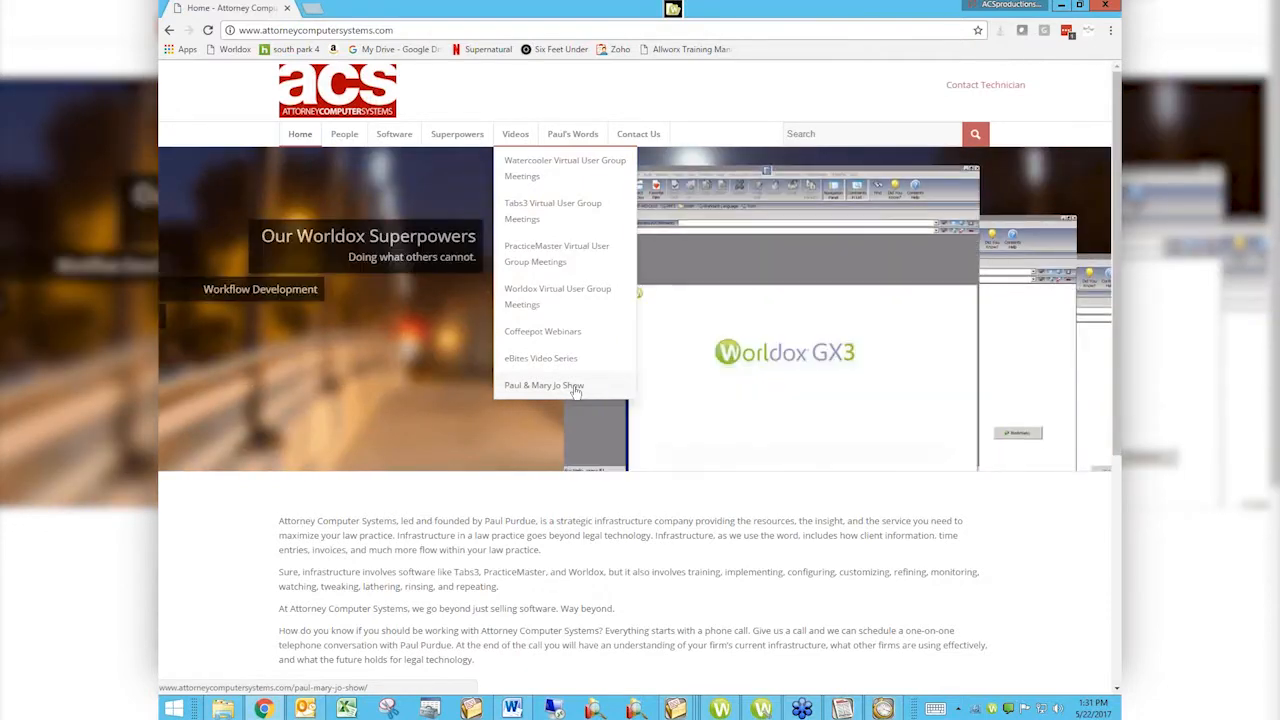
click(540, 216)
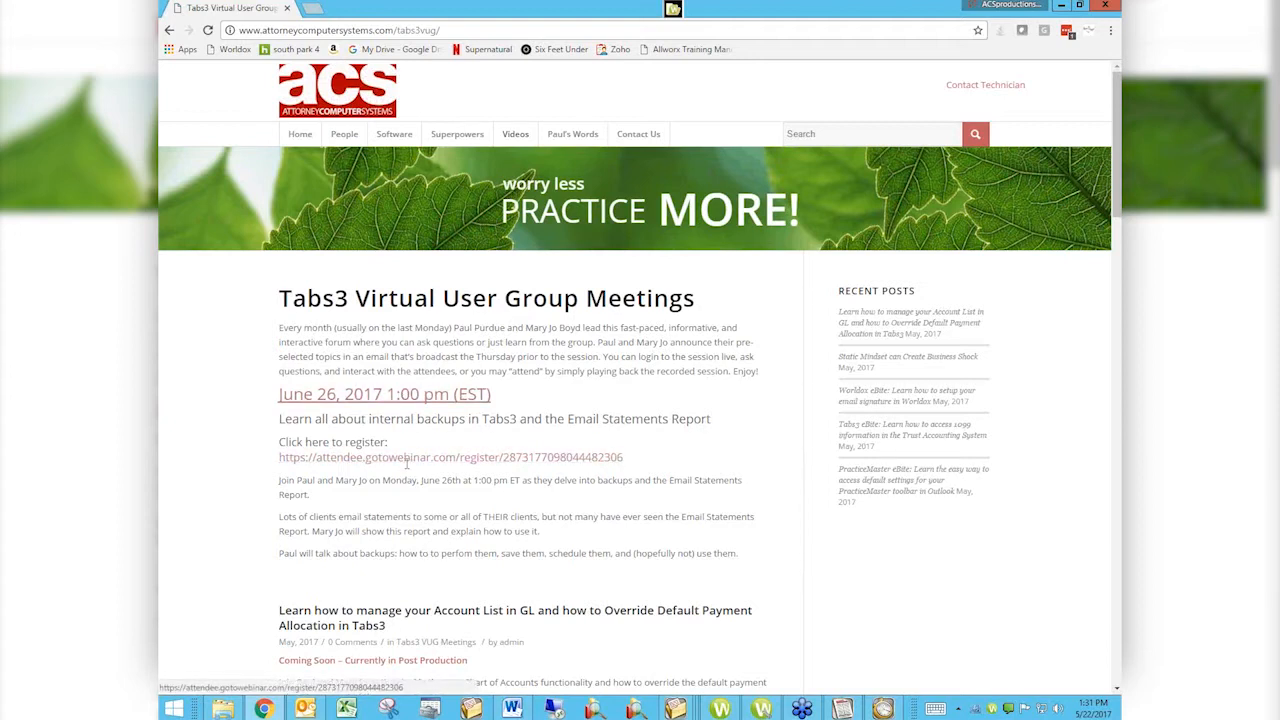
Examine the upcoming meeting announcement and the past monthly session recordings on the Tabs3 Virtual User Group Meetings page.
scroll(298, 534, down, 3)
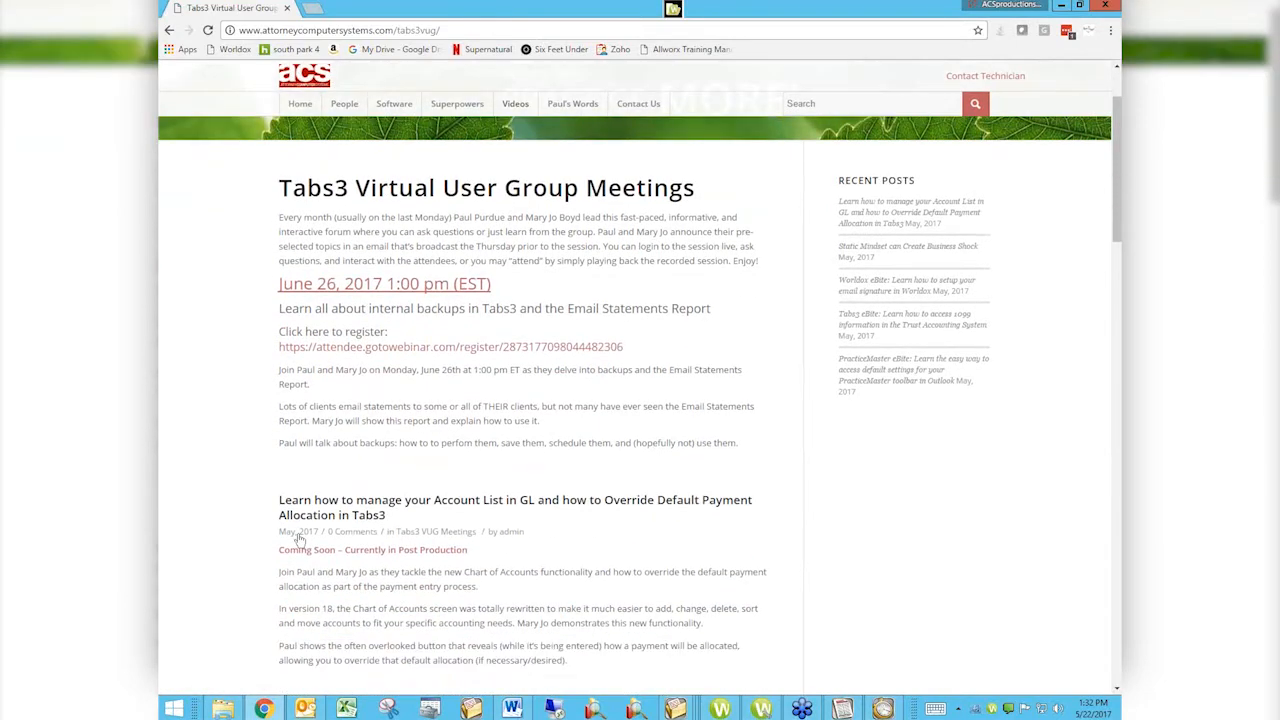
scroll(298, 540, down, 2)
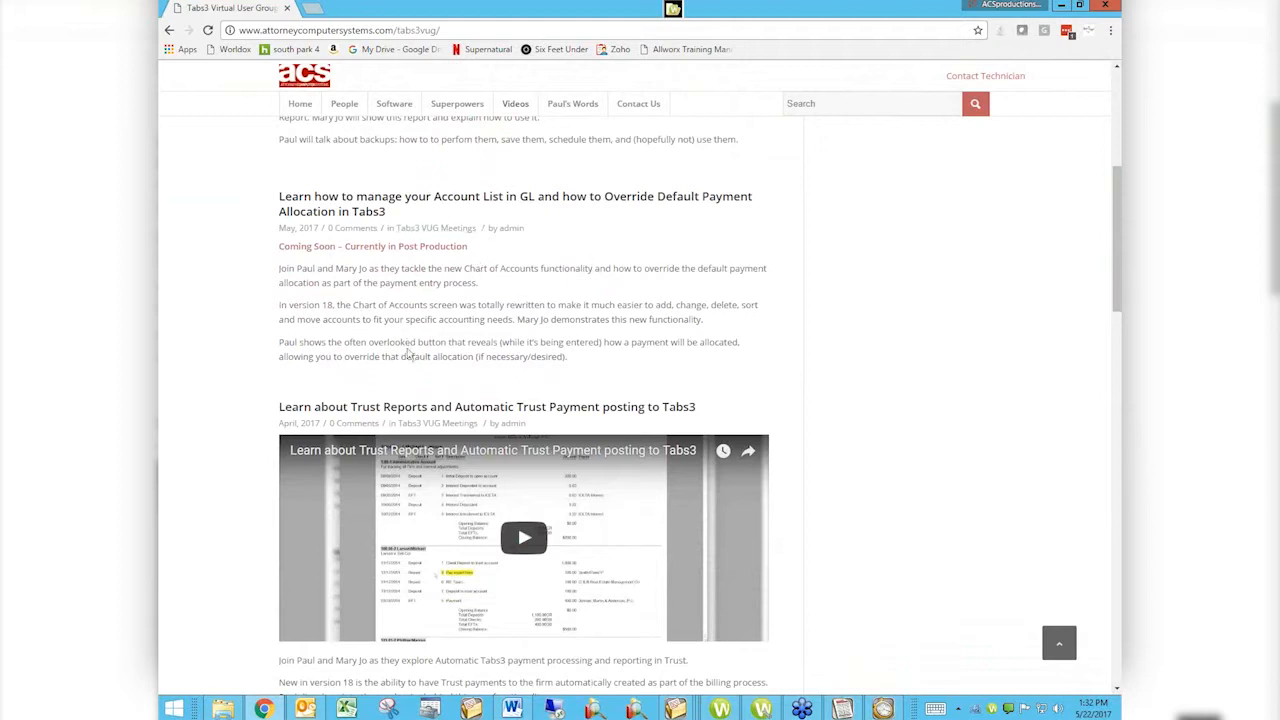
scroll(903, 437, down, 2)
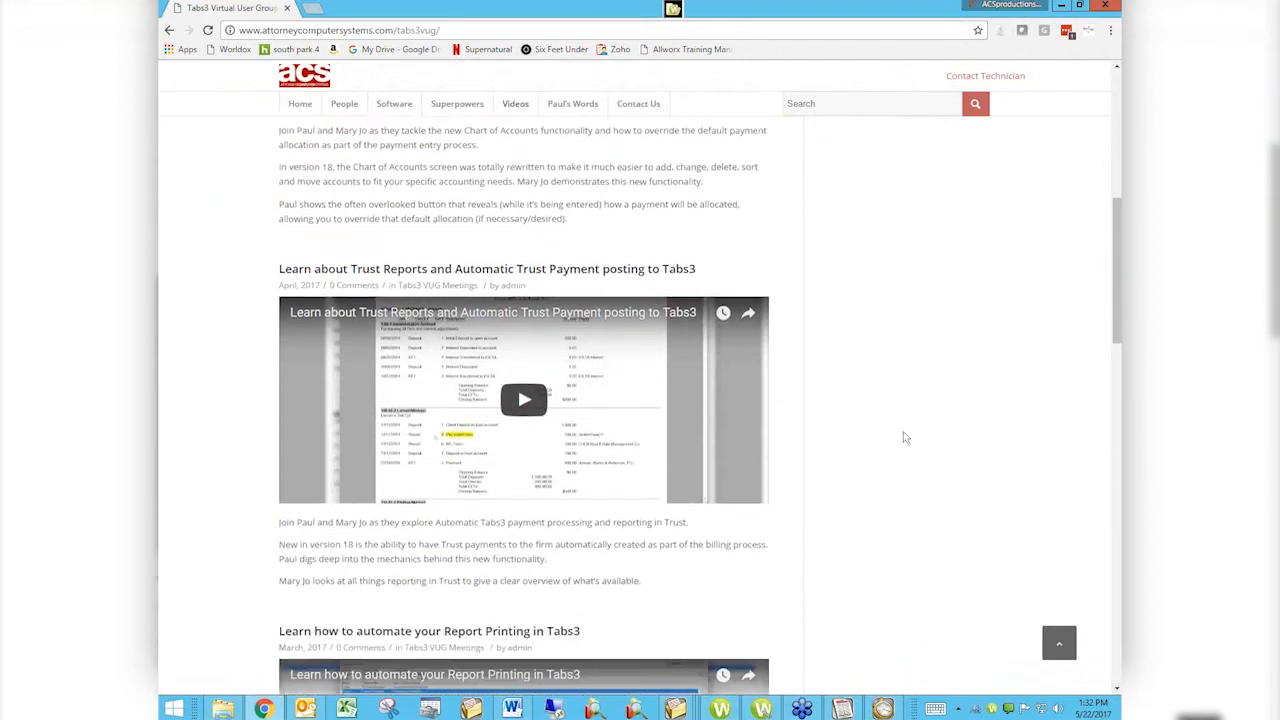
scroll(905, 437, down, 3)
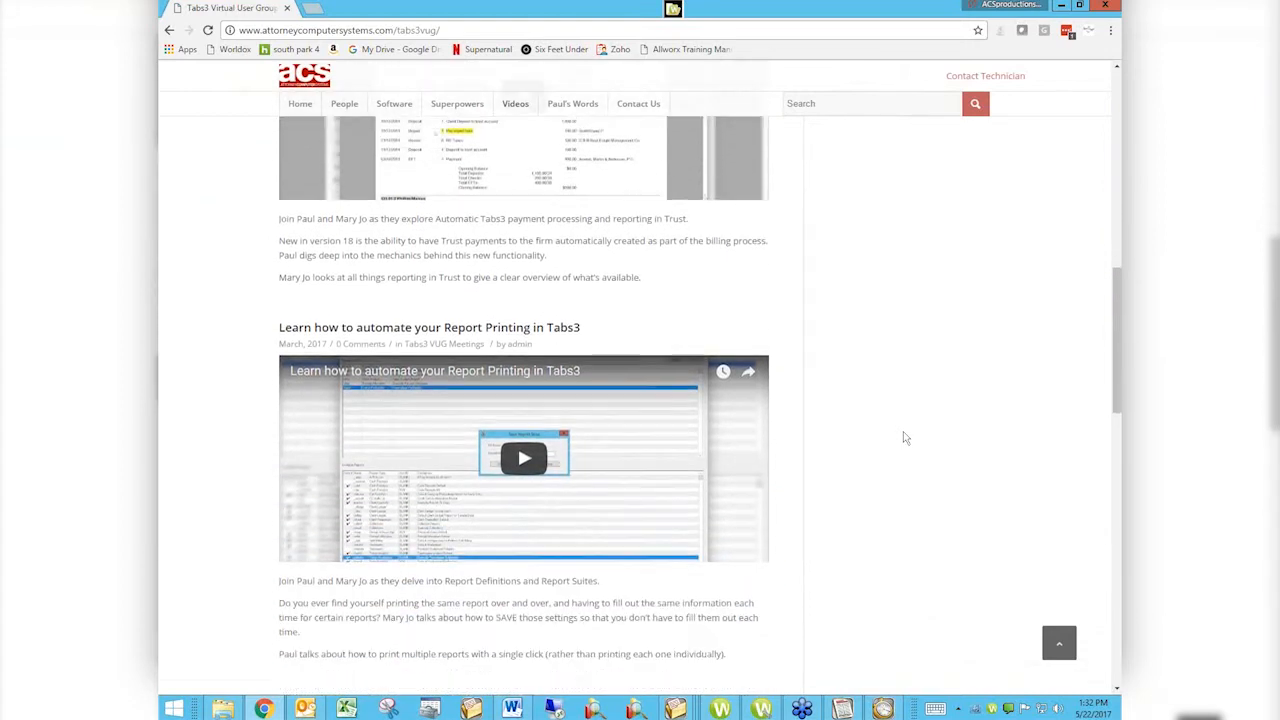
scroll(905, 437, down, 3)
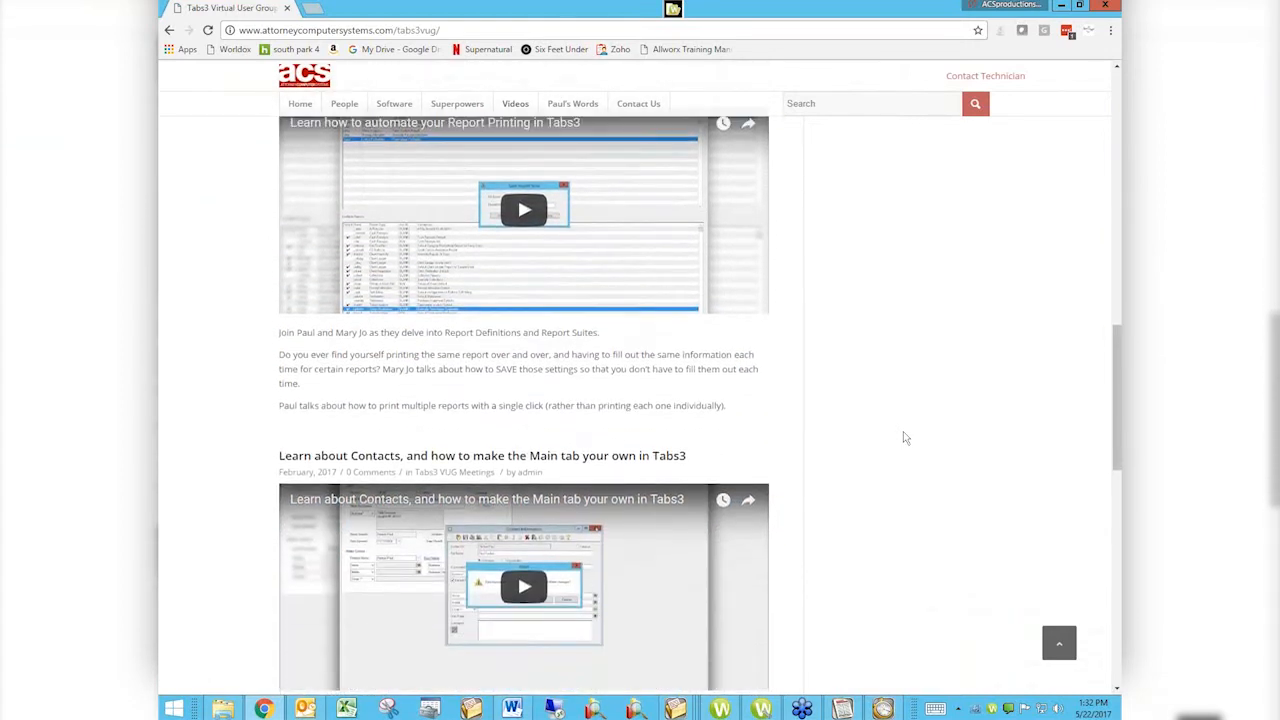
scroll(905, 437, down, 1)
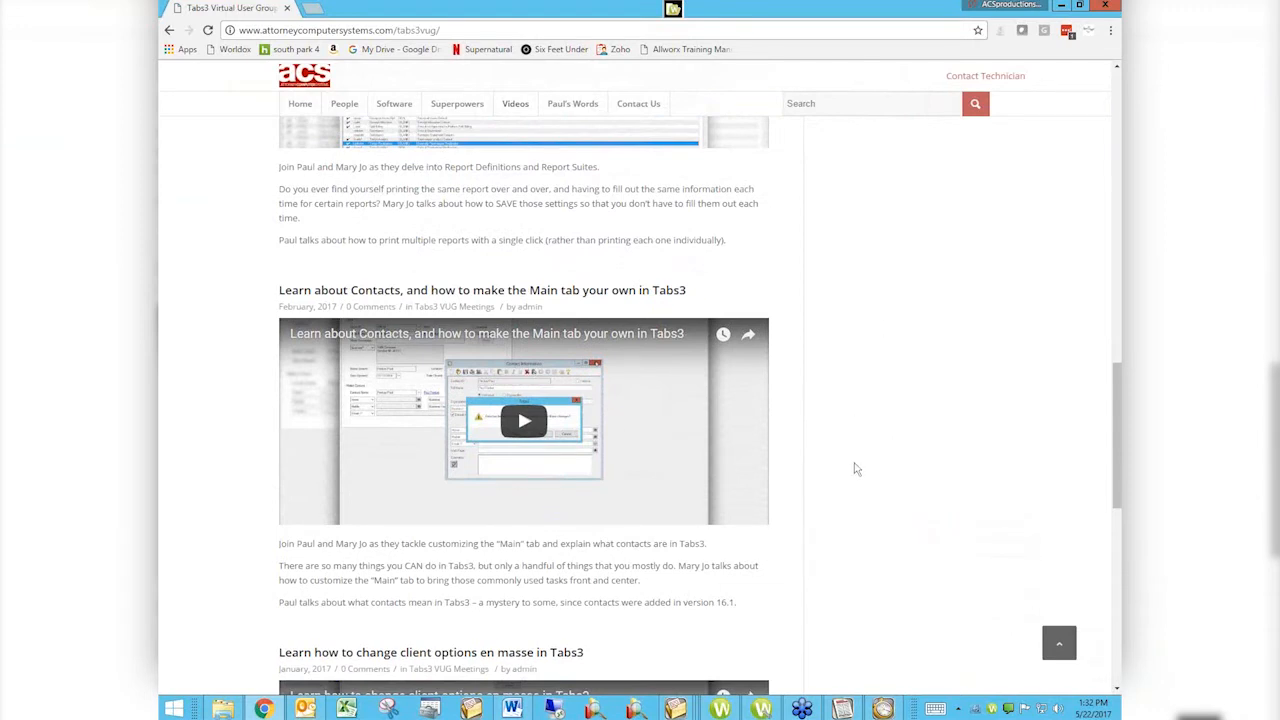
scroll(856, 469, down, 1)
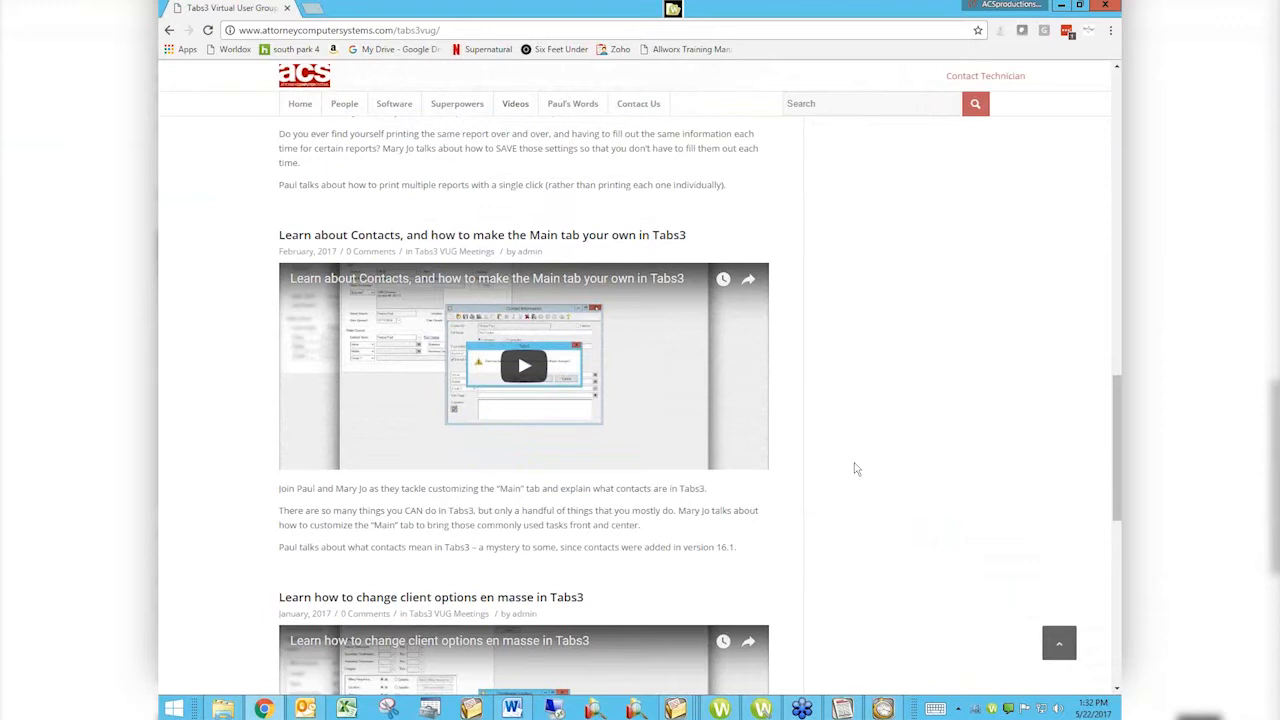
scroll(856, 469, down, 2)
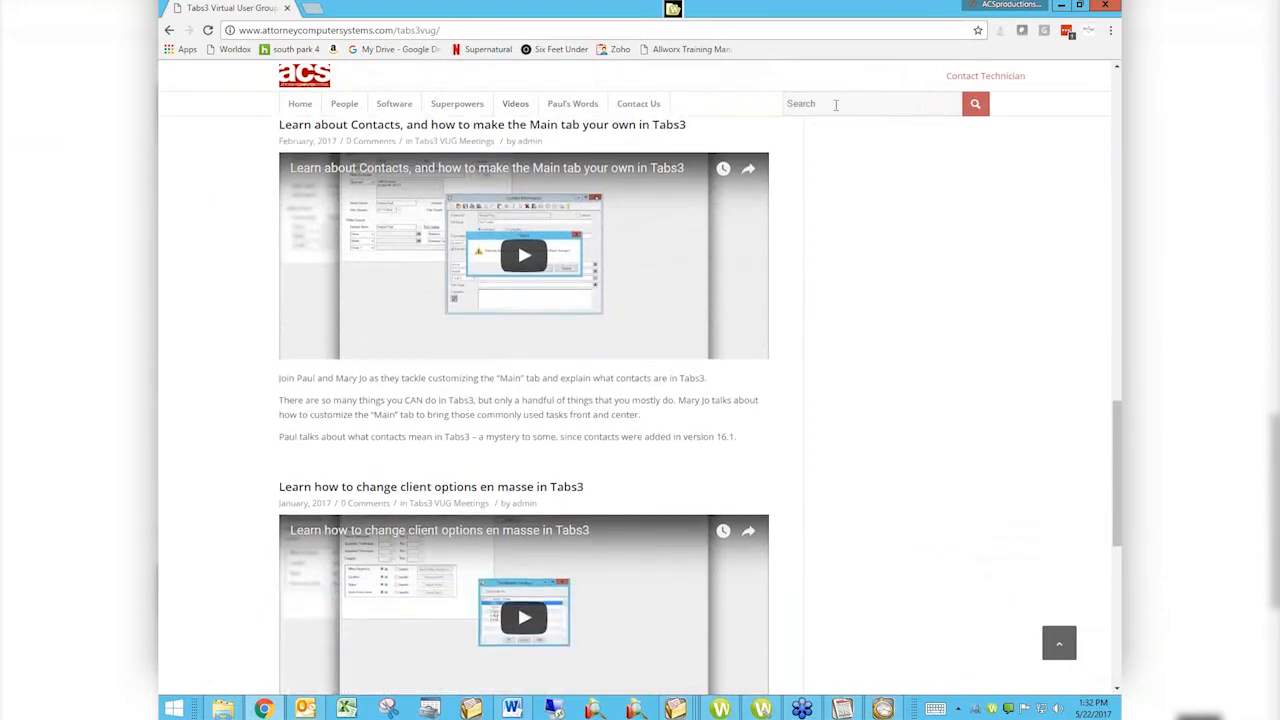
Search the website for "email" and open the full list of results.
click(836, 104)
text(email)
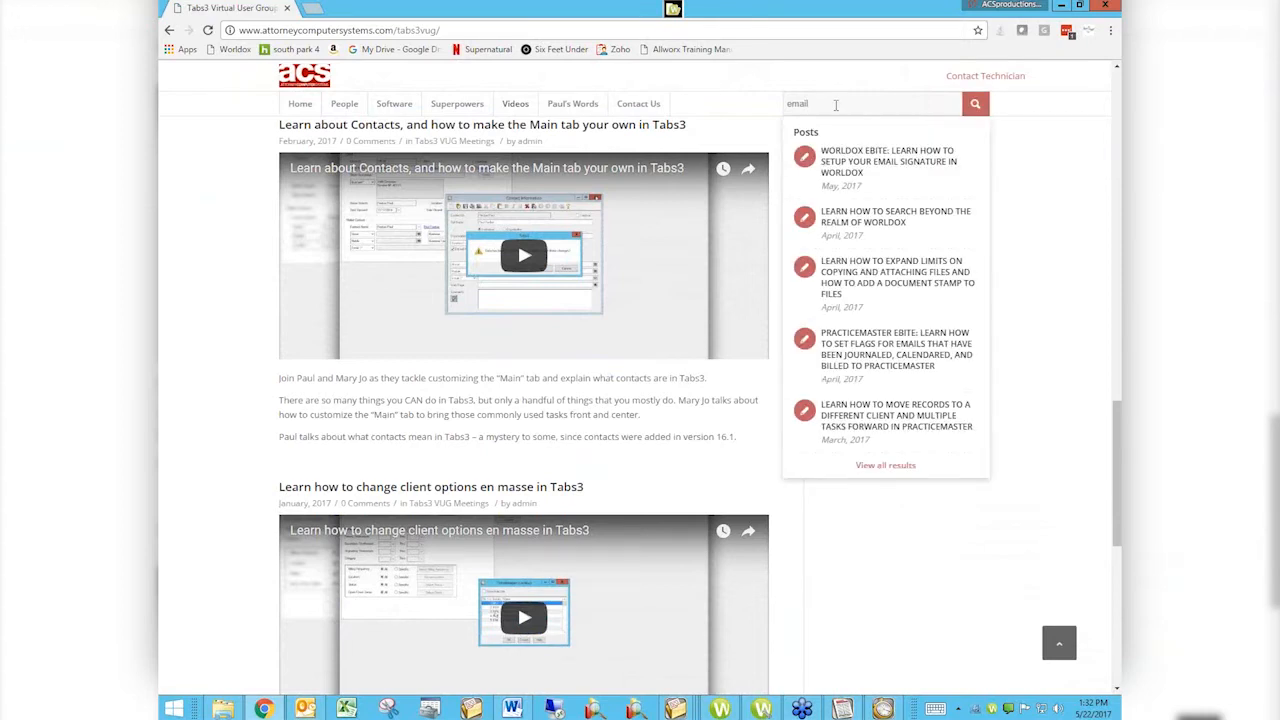
click(884, 468)
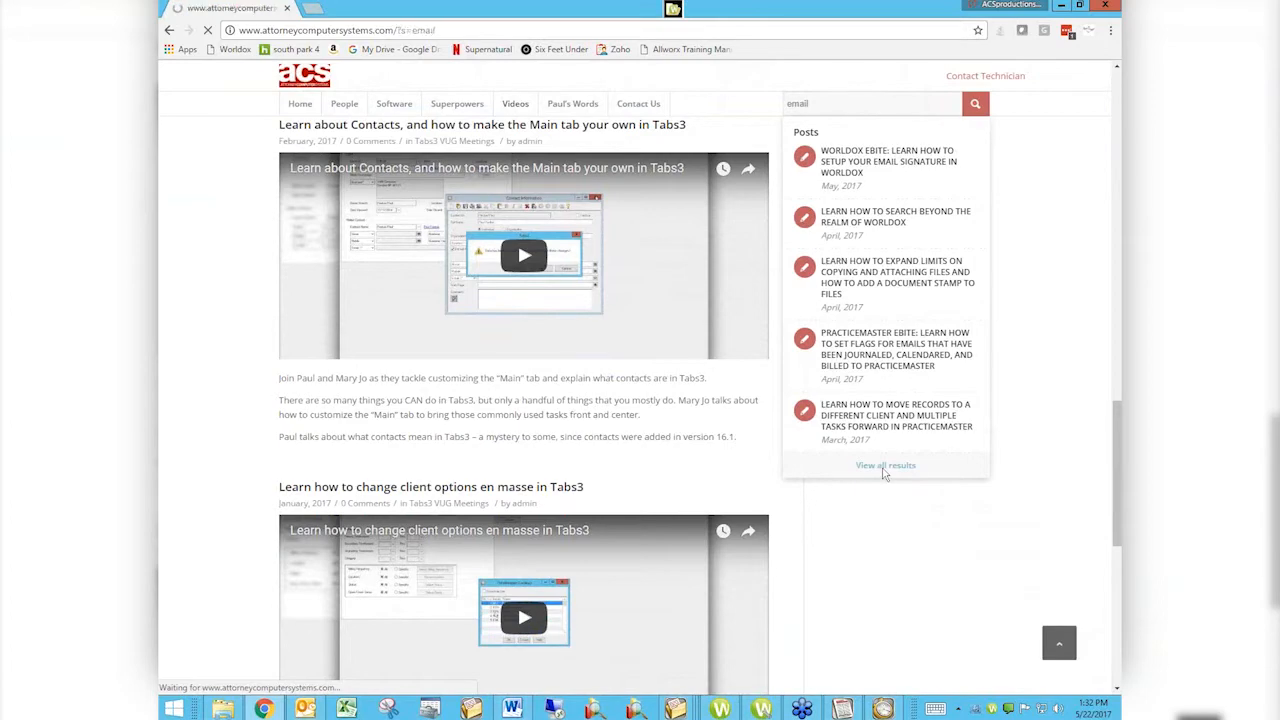